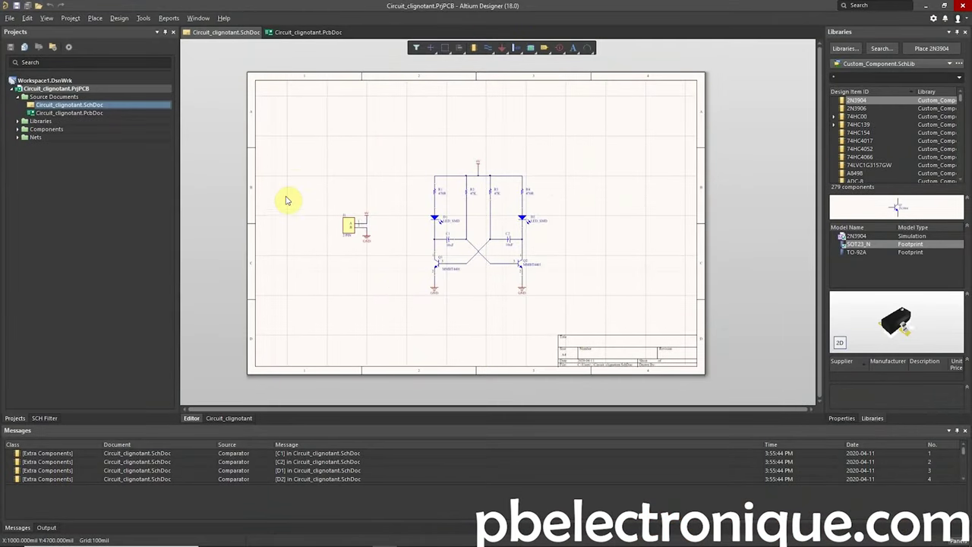
- Check the empty PCB document, then switch back to the schematic
scroll(472, 249, "up", 2, "ctrl")
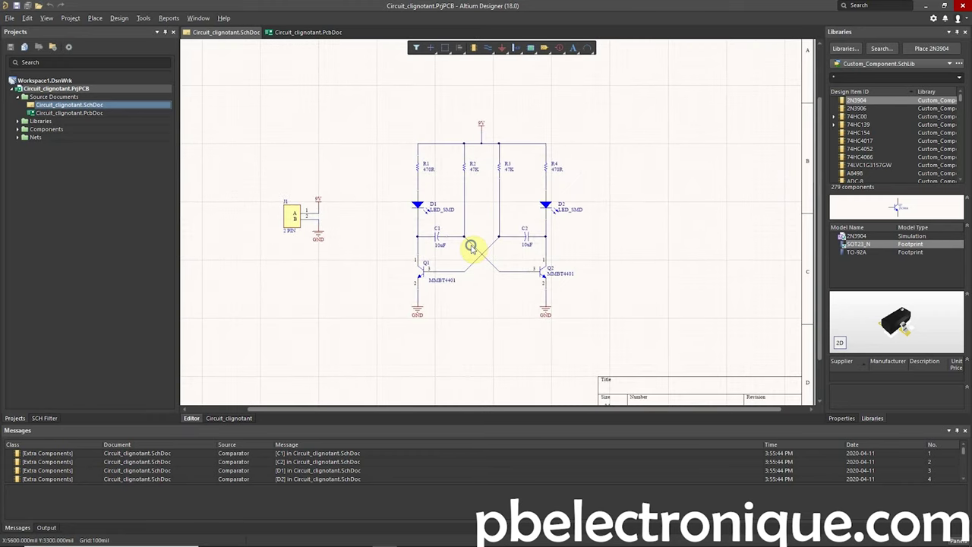
left_click(317, 36)
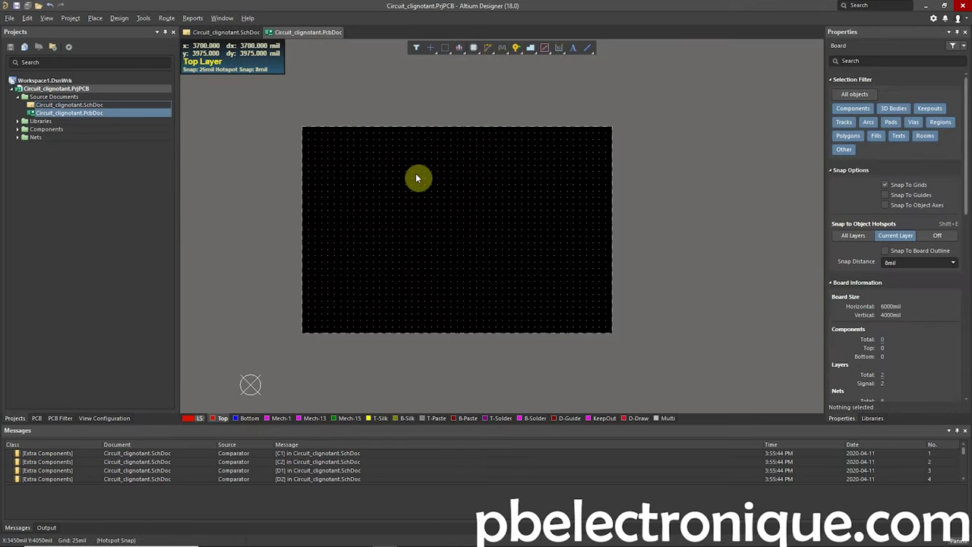
left_click(243, 33)
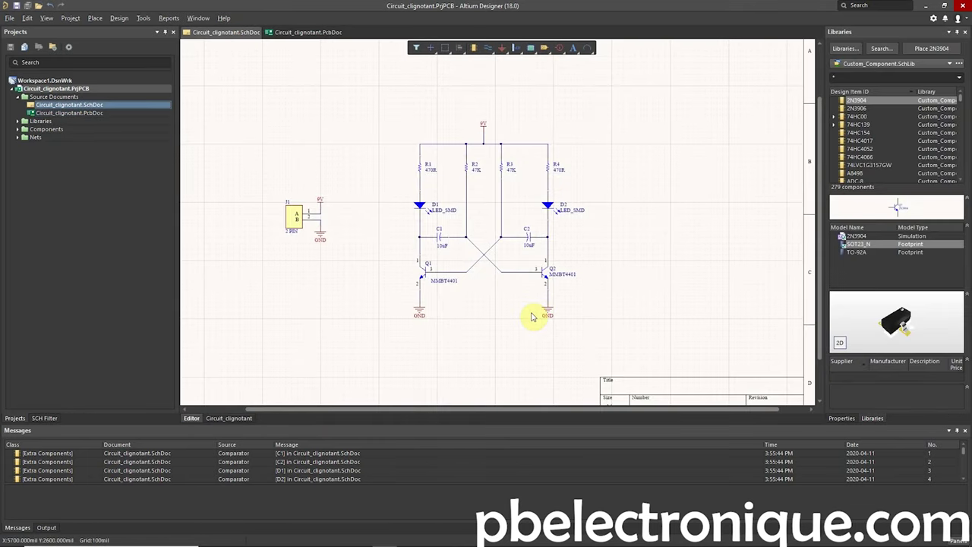
- Generate the Update PCB Document change list and enlarge it to show more rows
left_click(119, 19)
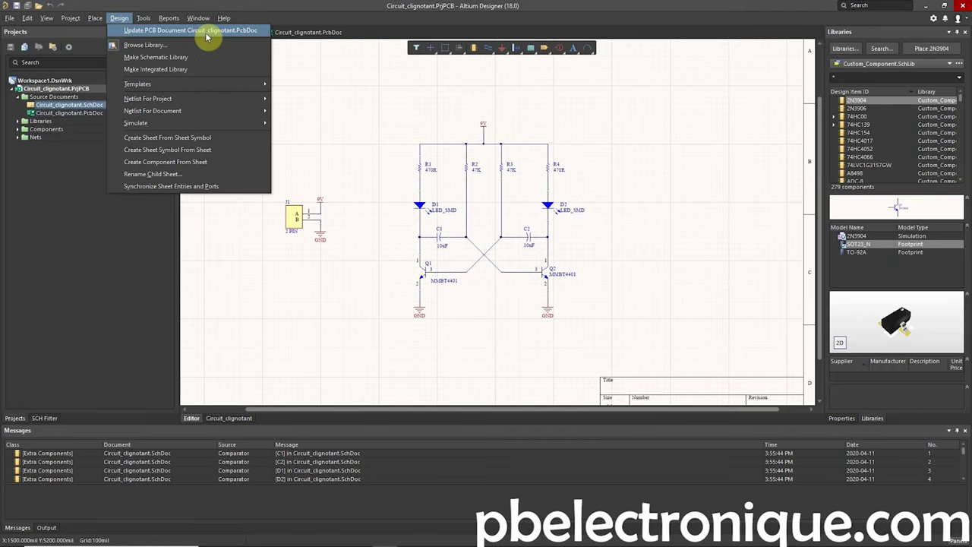
left_click(236, 36)
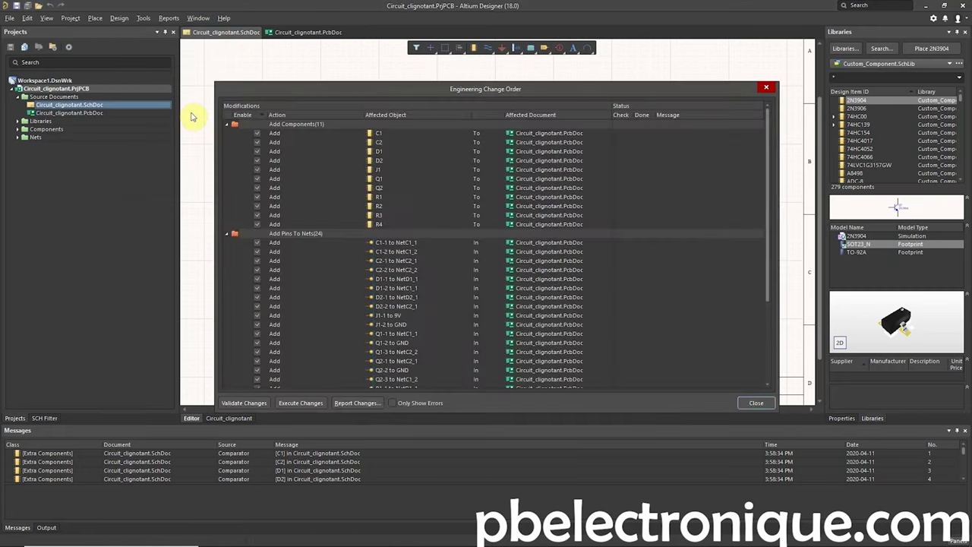
left_click_drag(296, 72, 300, 54)
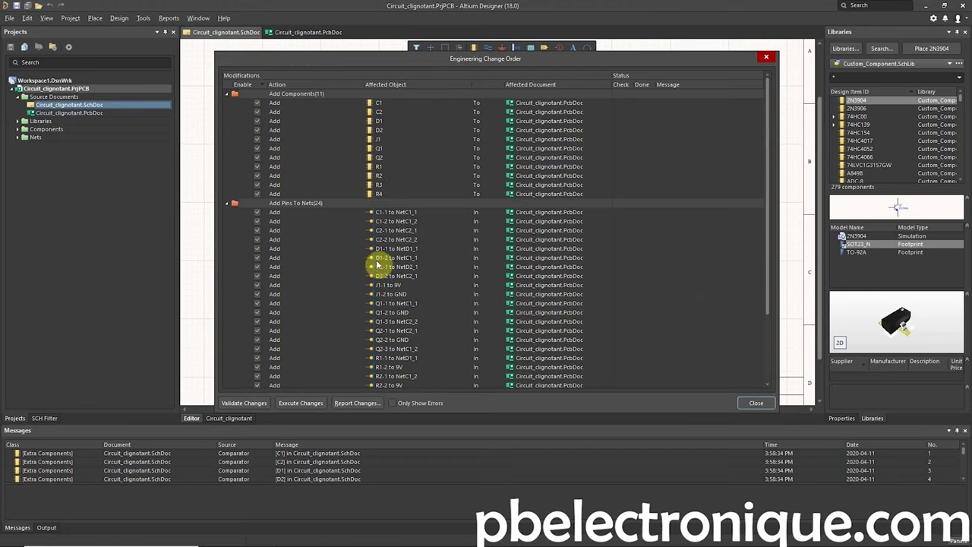
scroll(376, 268, "down", 3)
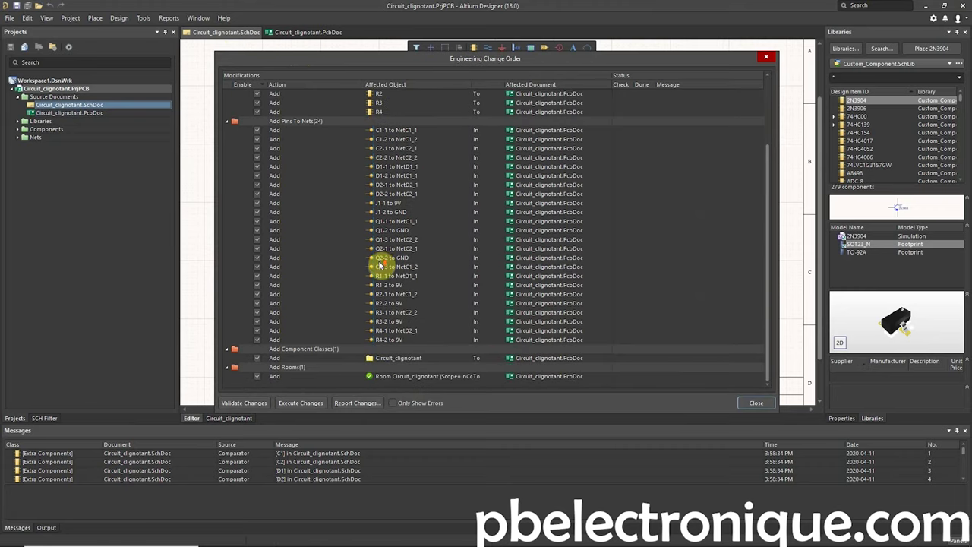
- Exclude Add Component Classes and Add Rooms, then validate and execute the changes
left_click(256, 377)
left_click(257, 357)
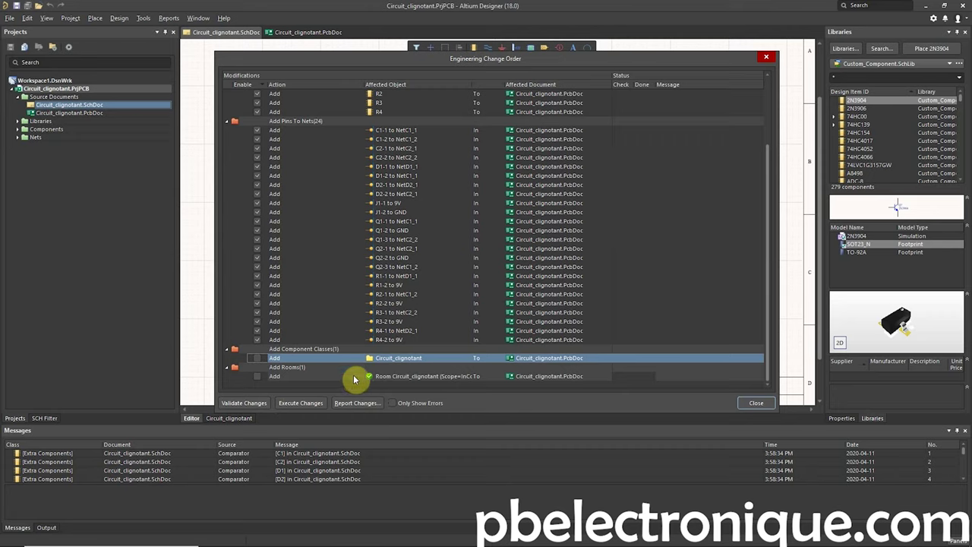
scroll(354, 379, "up", 3)
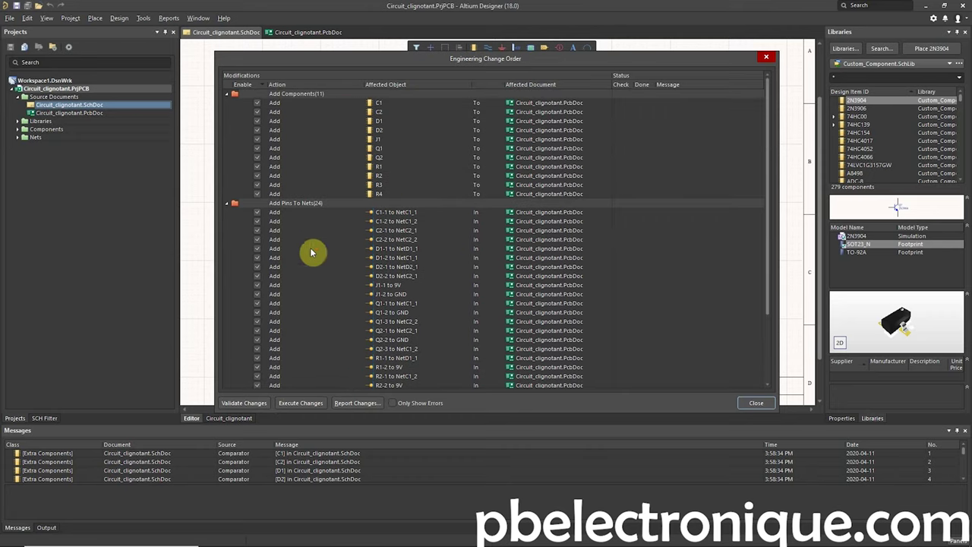
left_click(260, 406)
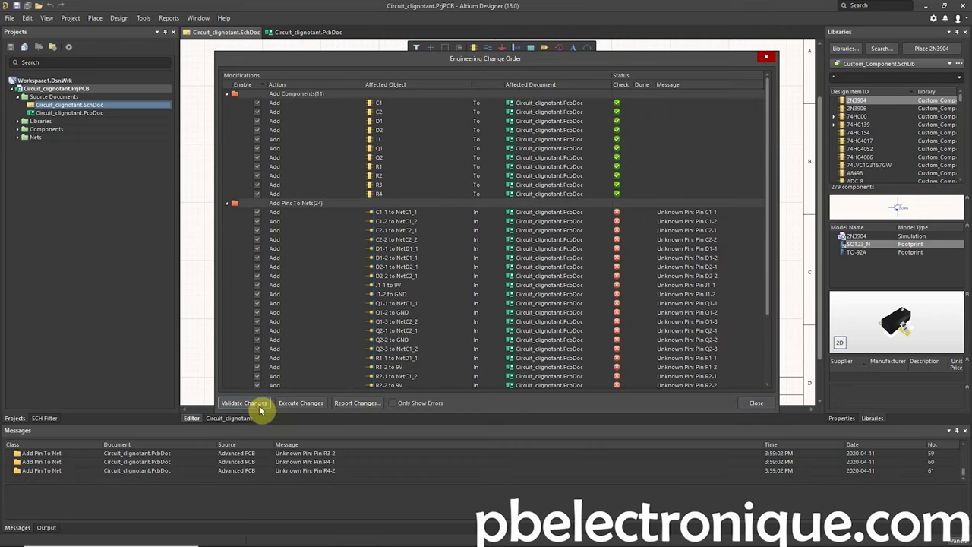
left_click(299, 404)
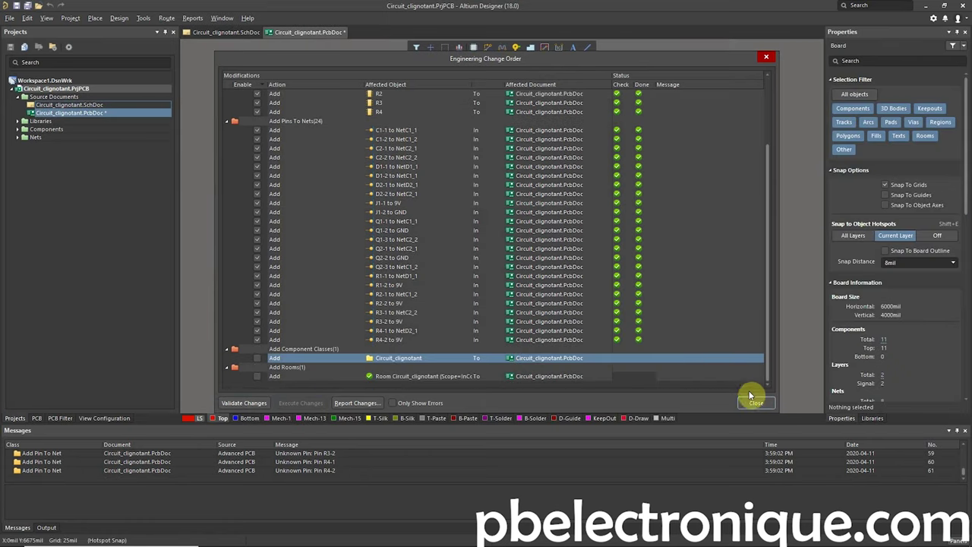
- Drag the eleven footprints as one row onto the board's lower area, deselect them, and start lifting J1 out
left_click(752, 401)
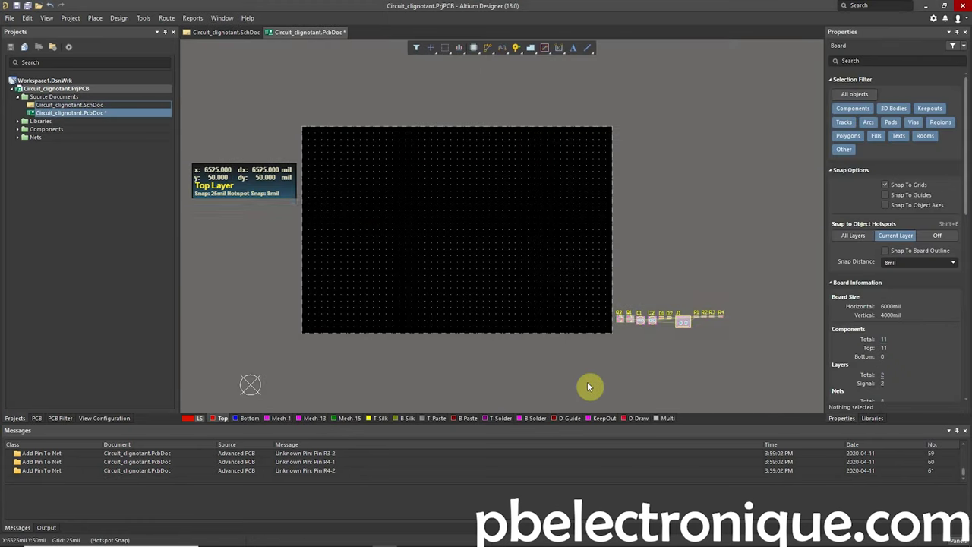
mouse_move(685, 321)
left_mouse_down()
mouse_move(402, 306)
mouse_move(349, 316)
left_mouse_up()
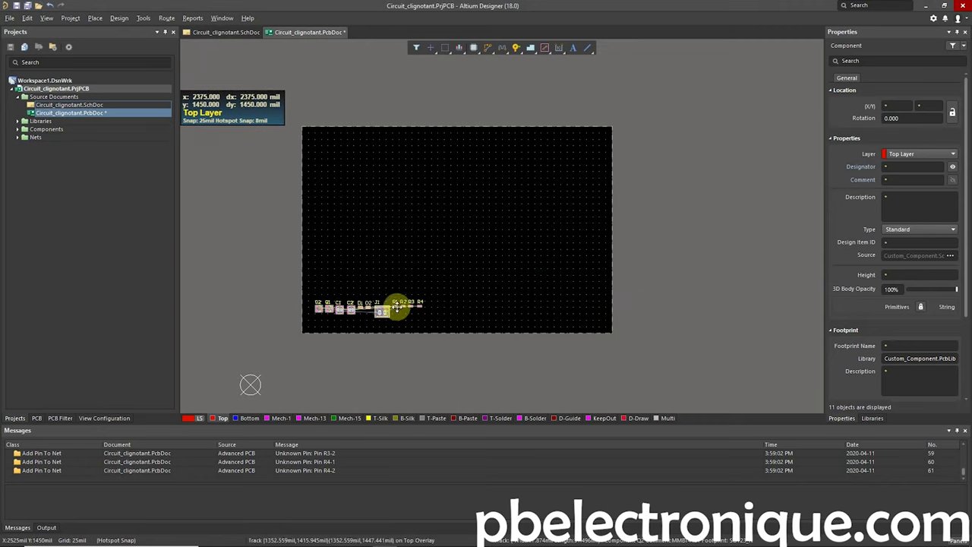
scroll(349, 326, "up", 3, "ctrl")
scroll(289, 266, "up", 2, "ctrl")
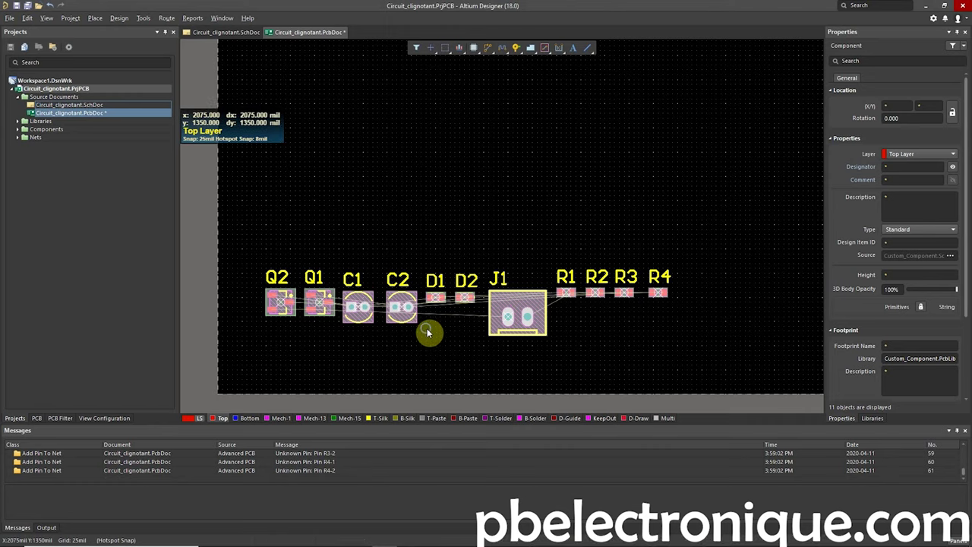
right_click_drag(428, 329, 411, 317)
left_click(408, 316)
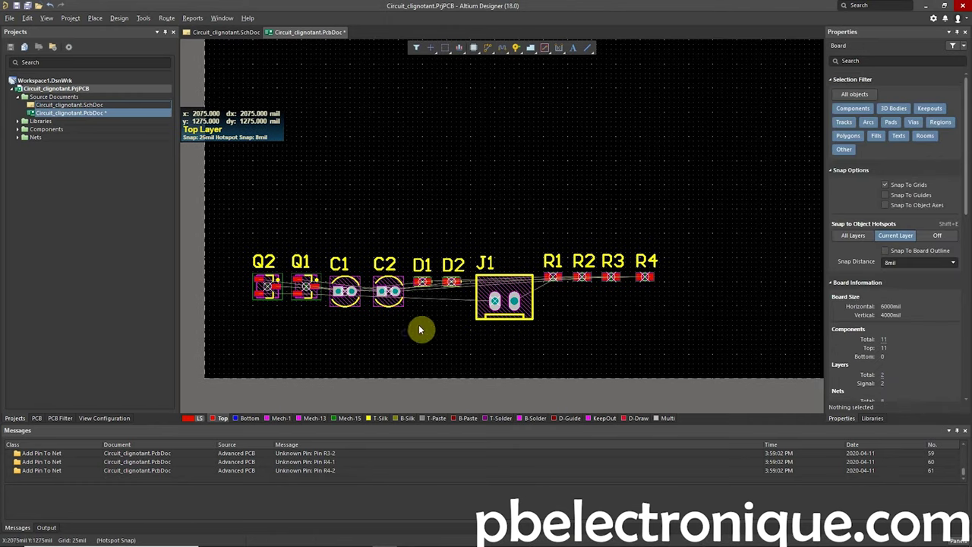
mouse_move(493, 304)
left_mouse_down()
mouse_move(497, 233)
mouse_move(486, 308)
left_mouse_up()
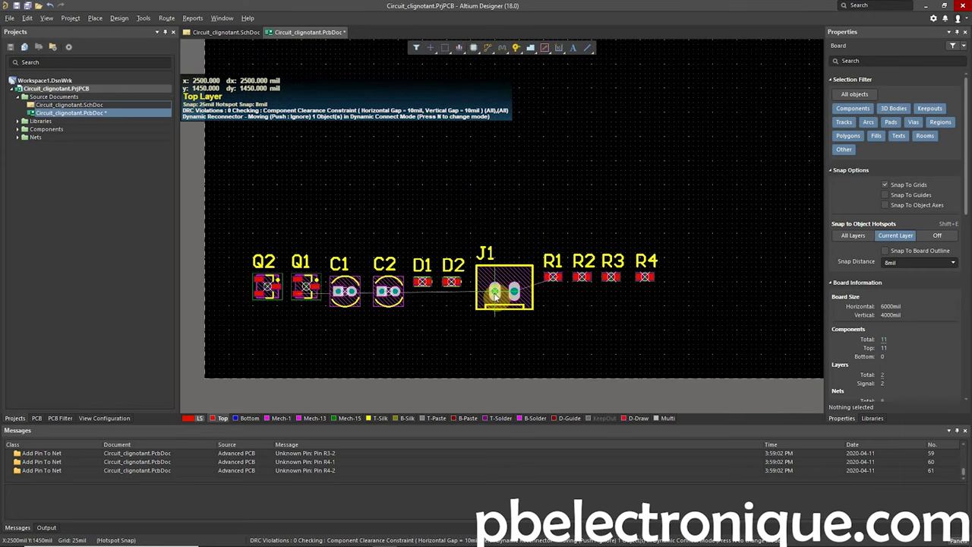
key("g")
key("ctrl+g")
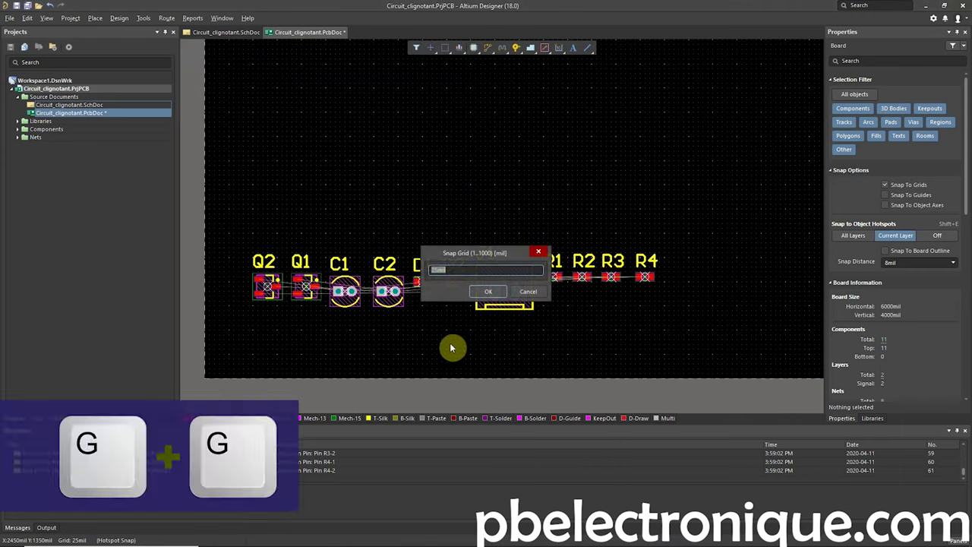
left_click(532, 287)
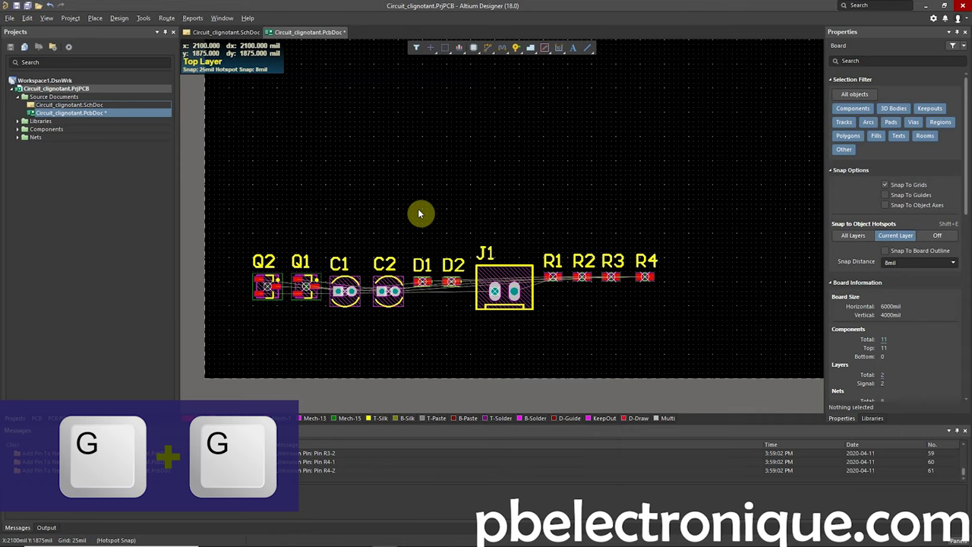
key("g")
key("g")
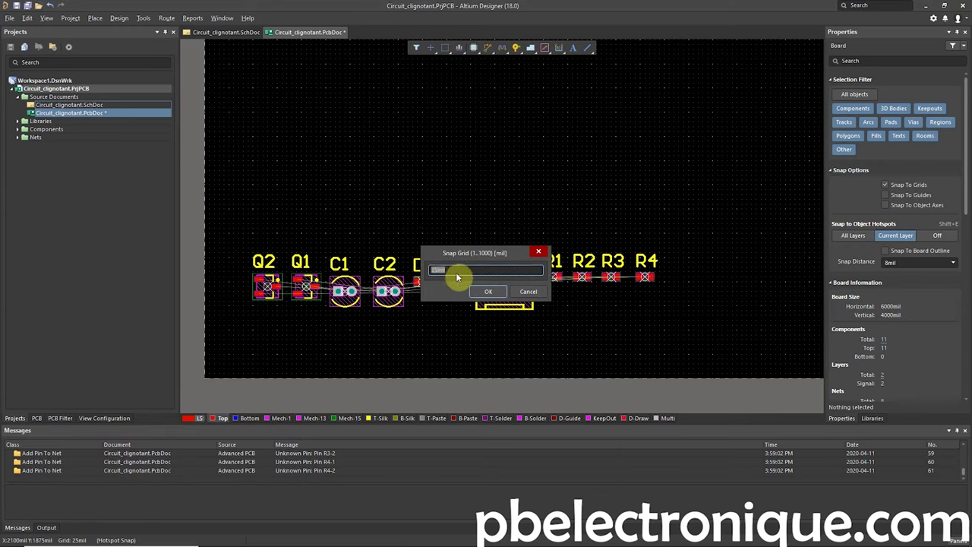
left_click(531, 293)
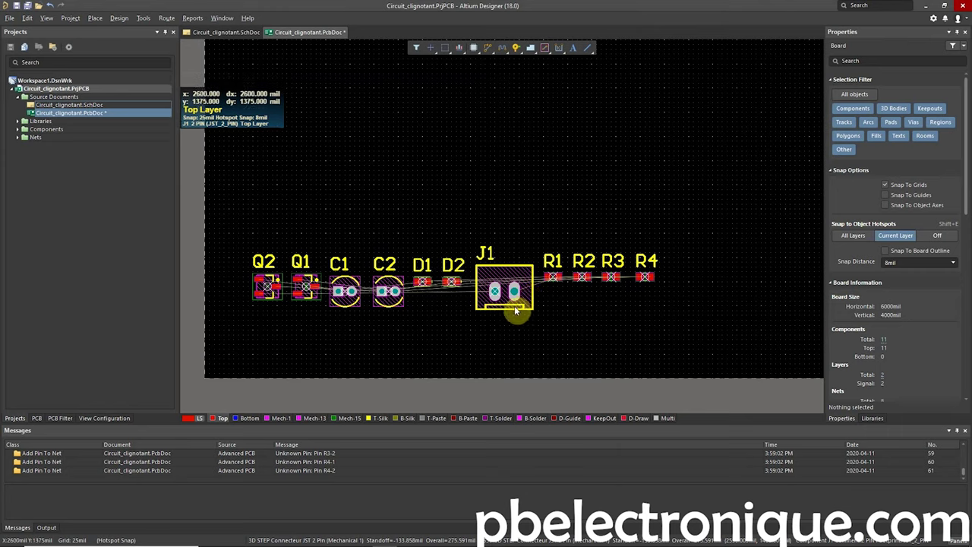
- Move J1 above the transistors and place C1 and C2 below them
mouse_move(514, 309)
left_mouse_down()
mouse_move(409, 215)
mouse_move(353, 213)
left_mouse_up()
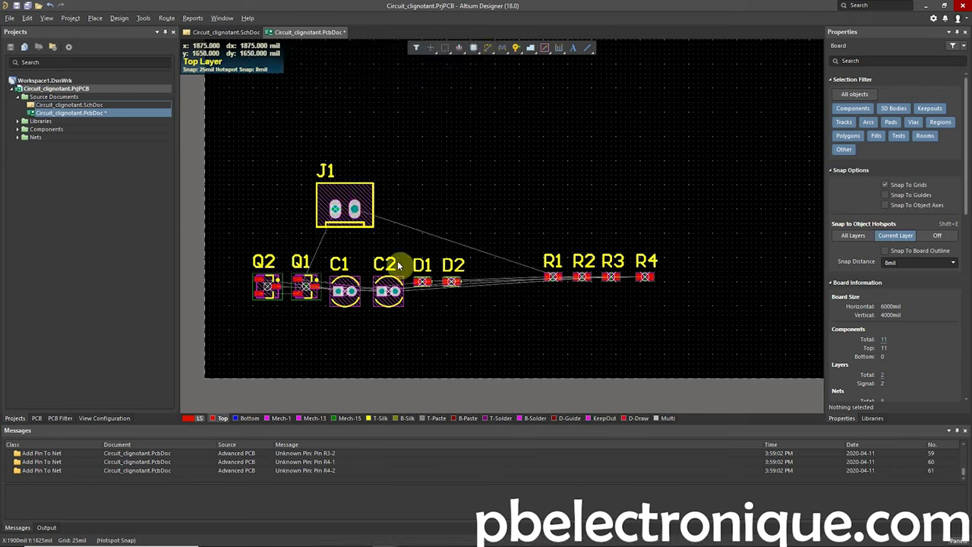
left_click_drag(345, 291, 321, 336)
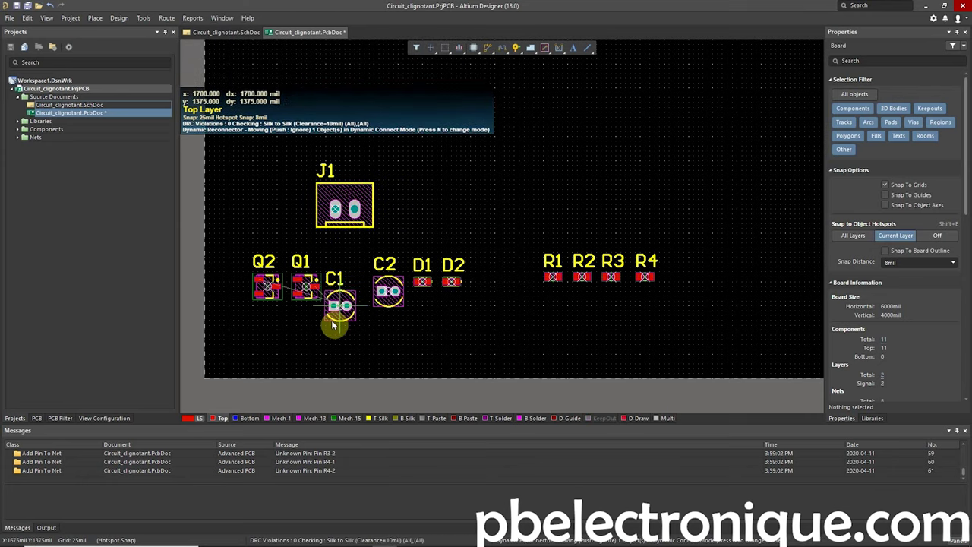
left_click_drag(382, 302, 364, 345)
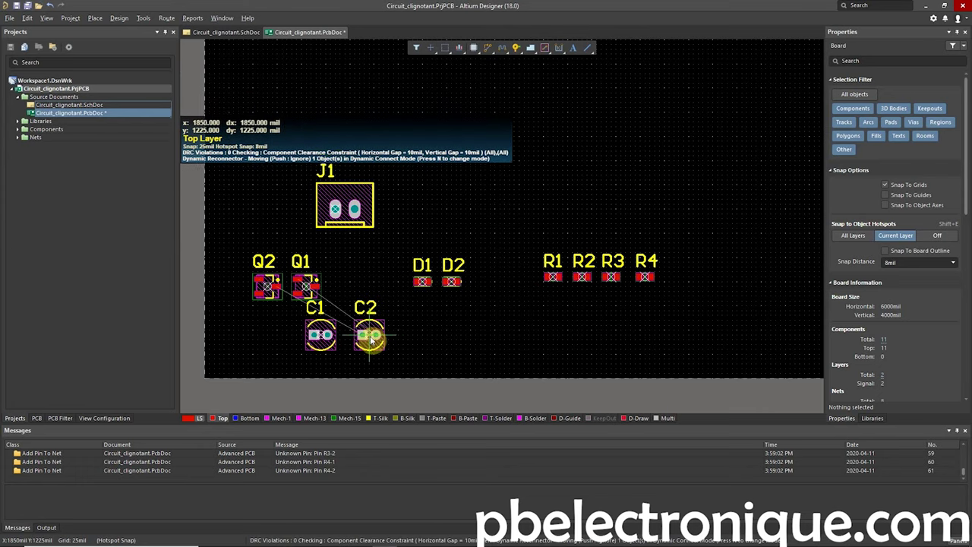
scroll(317, 290, "up", 1, "ctrl")
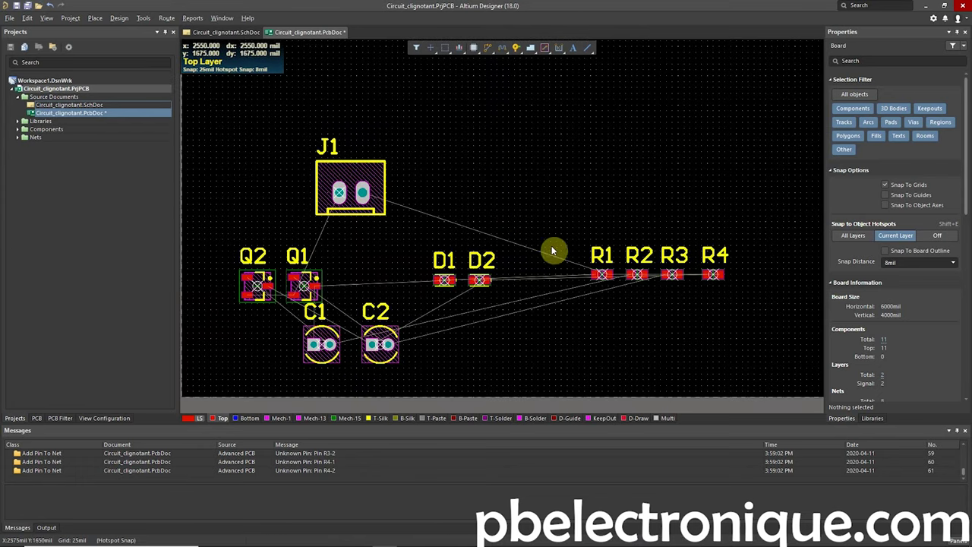
- Line up resistors R1–R4 upright side by side, then select LEDs D1 and D2
mouse_move(603, 276)
left_mouse_down()
mouse_move(472, 251)
mouse_move(362, 251)
left_mouse_up()
key("space")
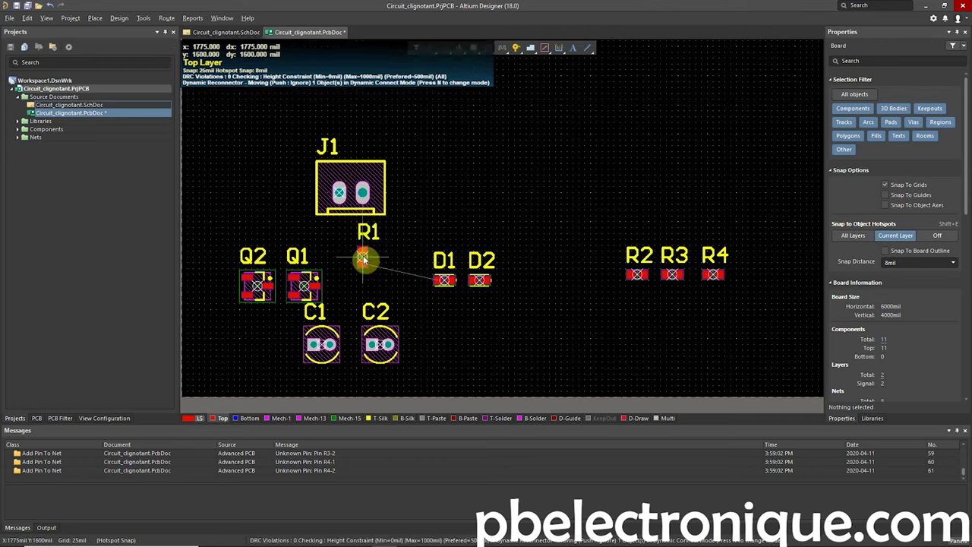
left_click_drag(636, 275, 392, 251)
key("space")
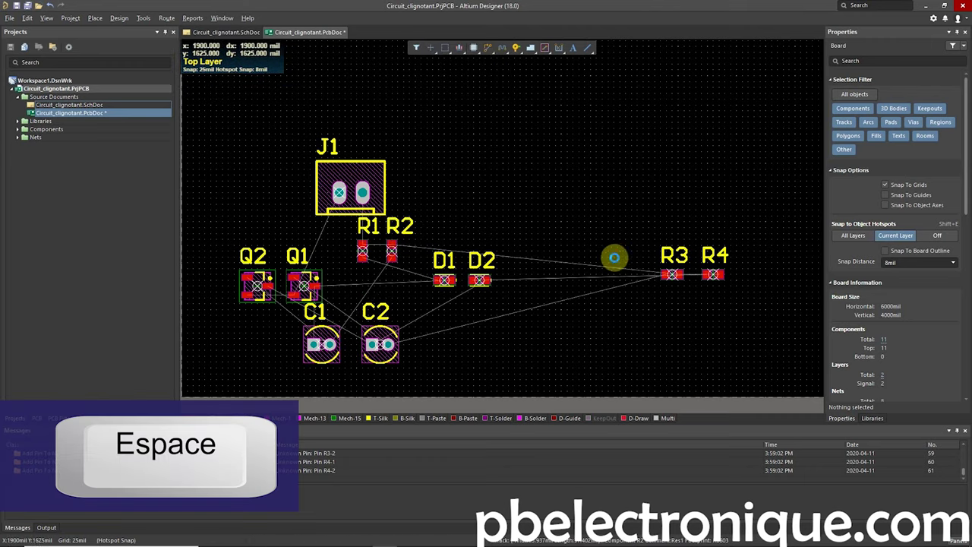
left_click_drag(671, 275, 520, 254)
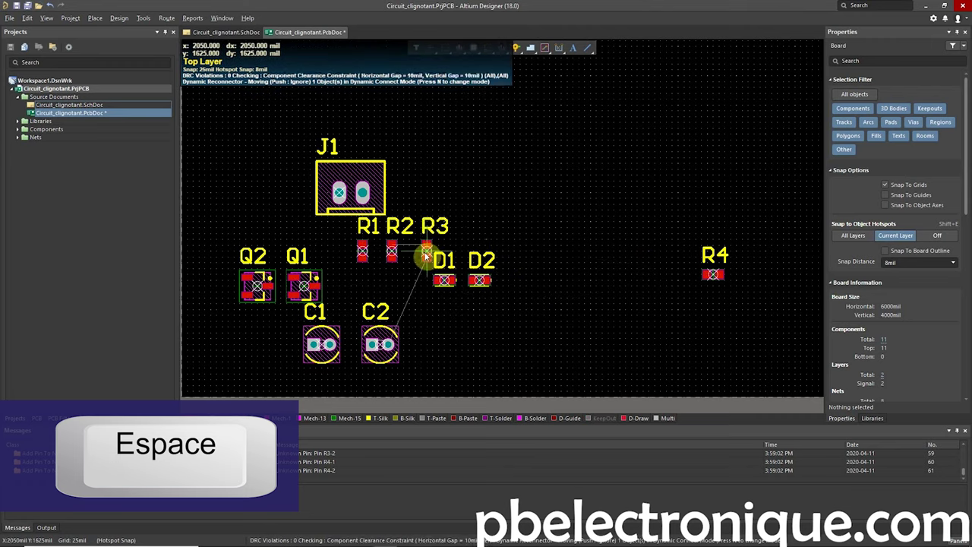
left_click_drag(423, 256, 421, 250)
mouse_move(724, 276)
left_mouse_down()
mouse_move(622, 245)
mouse_move(449, 250)
mouse_move(529, 315)
left_mouse_up()
mouse_move(541, 269)
left_mouse_down()
mouse_move(434, 303)
mouse_move(459, 305)
left_mouse_up()
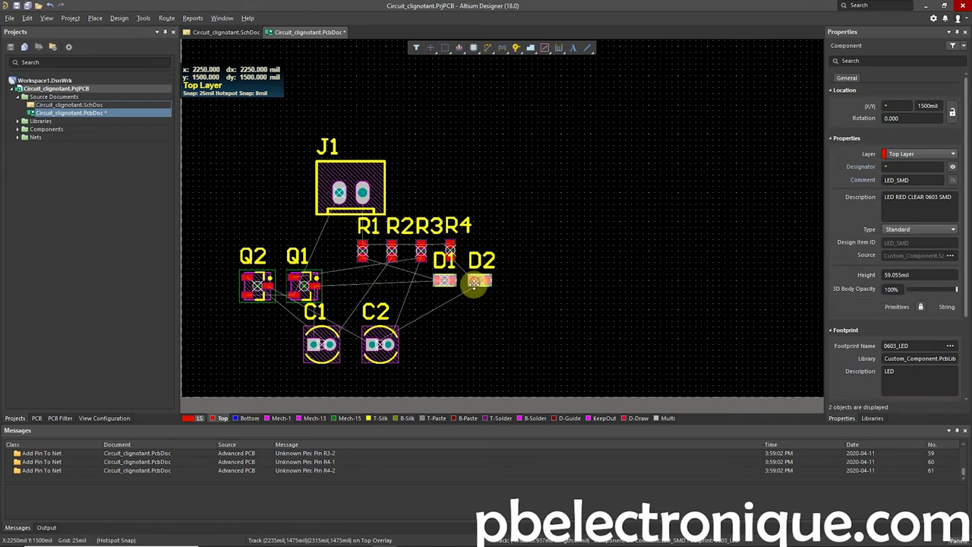
scroll(373, 261, "up", 3, "ctrl")
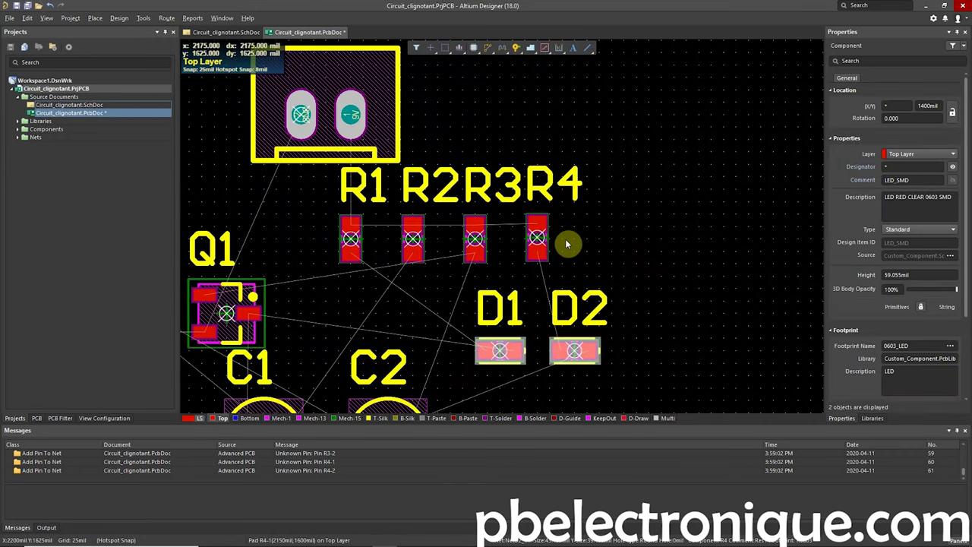
- Place D1 under R1 and D2 under R4
left_click(655, 261)
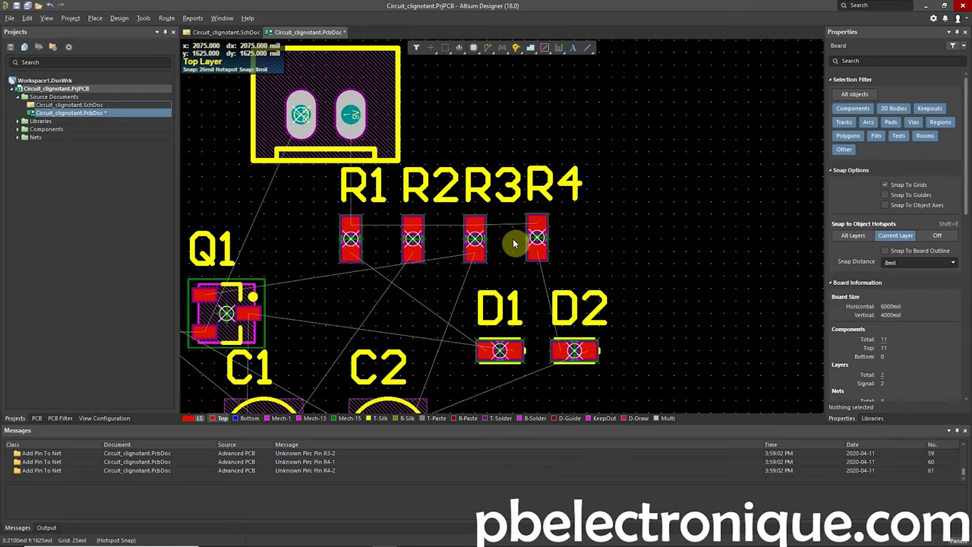
left_click_drag(499, 351, 352, 313)
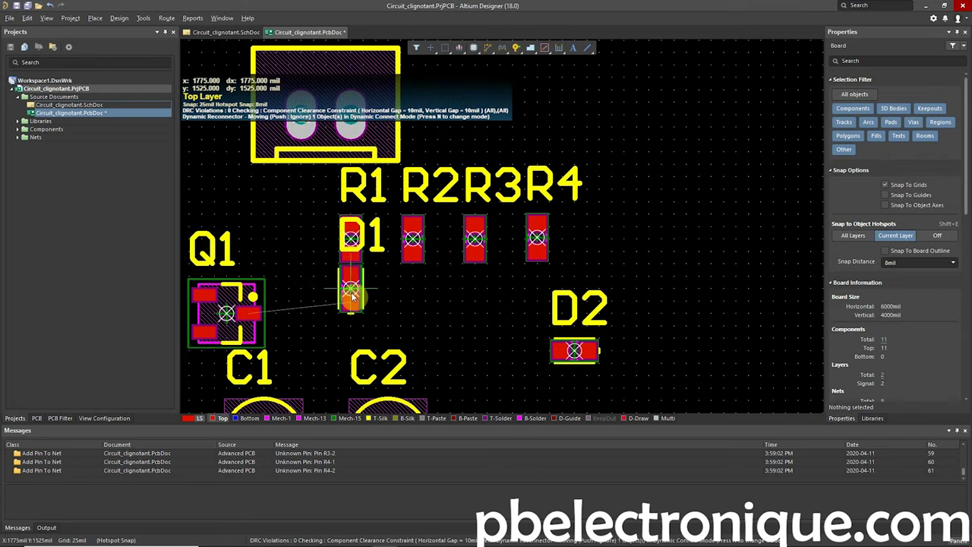
left_click_drag(577, 352, 537, 321)
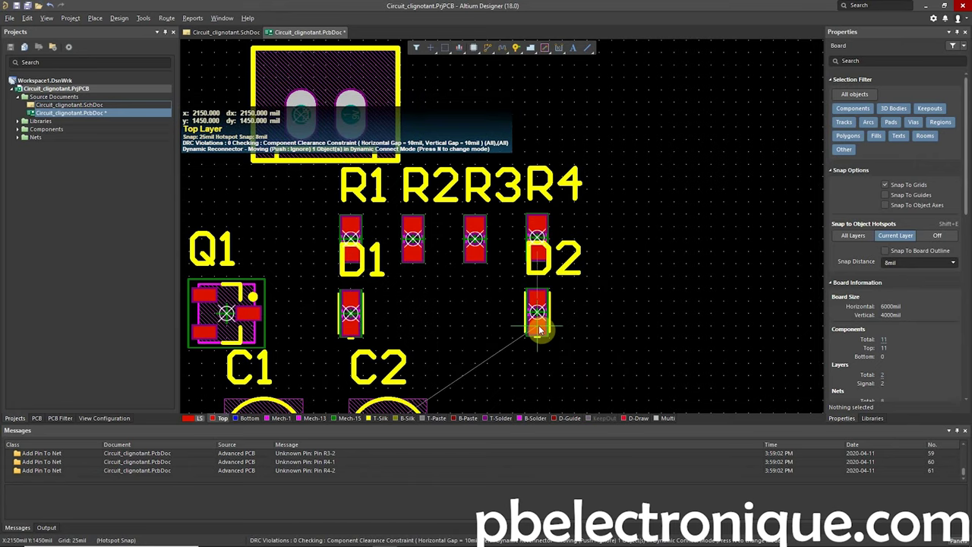
- Box-select R1–R4 with D1 and D2, shift the group left, and deselect
scroll(431, 352, "down", 3, "ctrl")
right_click_drag(440, 326, 471, 307)
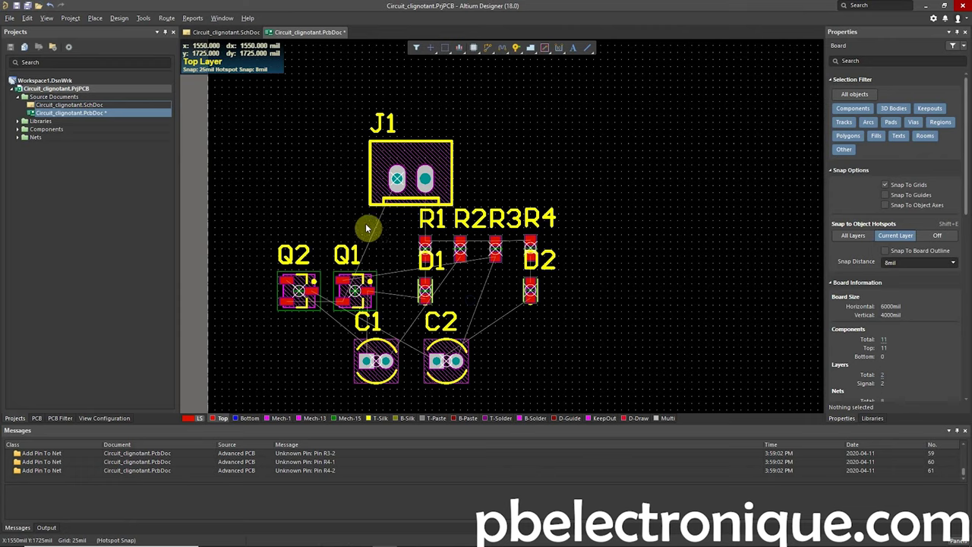
left_click_drag(373, 223, 618, 328)
left_click_drag(530, 290, 460, 288)
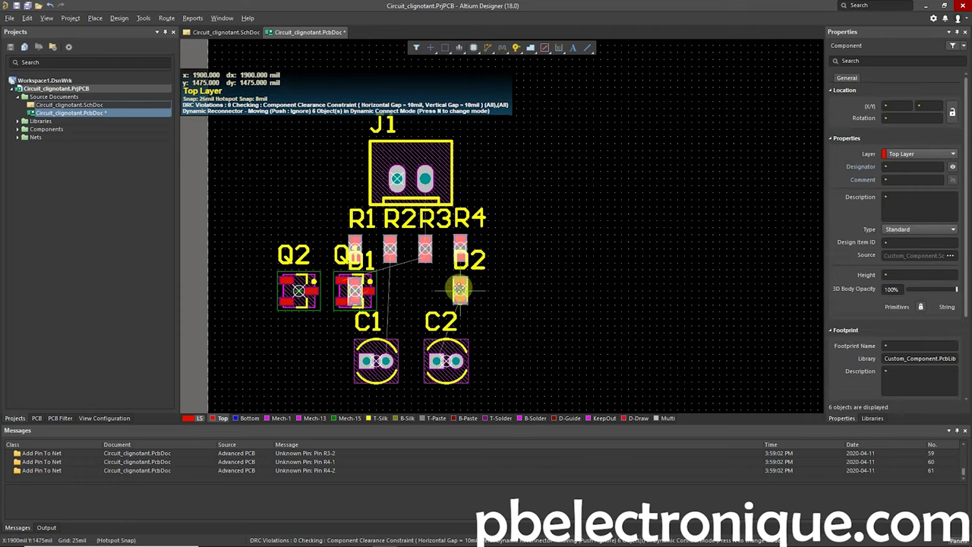
left_click(403, 289)
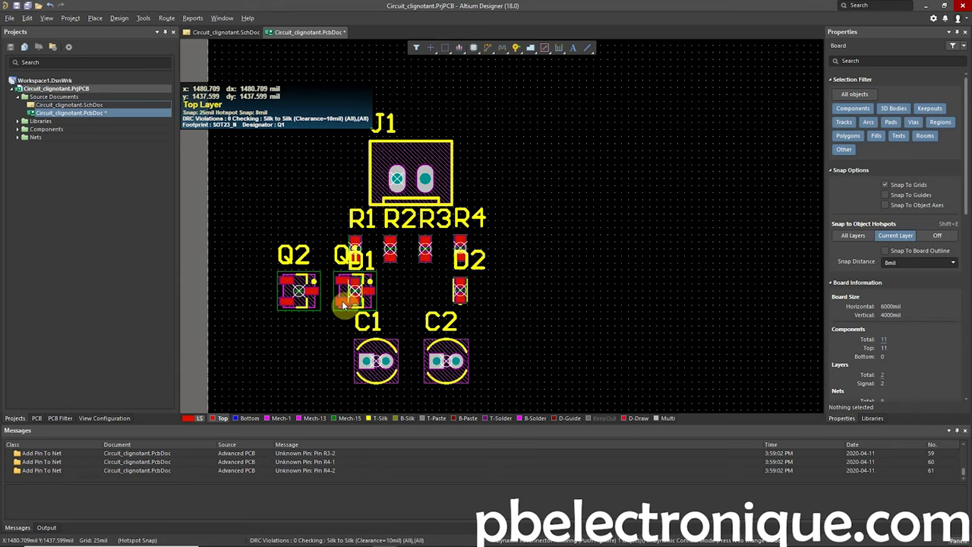
- Move Q1 off D1 to the right, bring it down over C1, and rotate it 180°
scroll(342, 301, "up", 1, "ctrl")
scroll(345, 280, "up", 3, "ctrl")
scroll(353, 243, "up", 1, "ctrl")
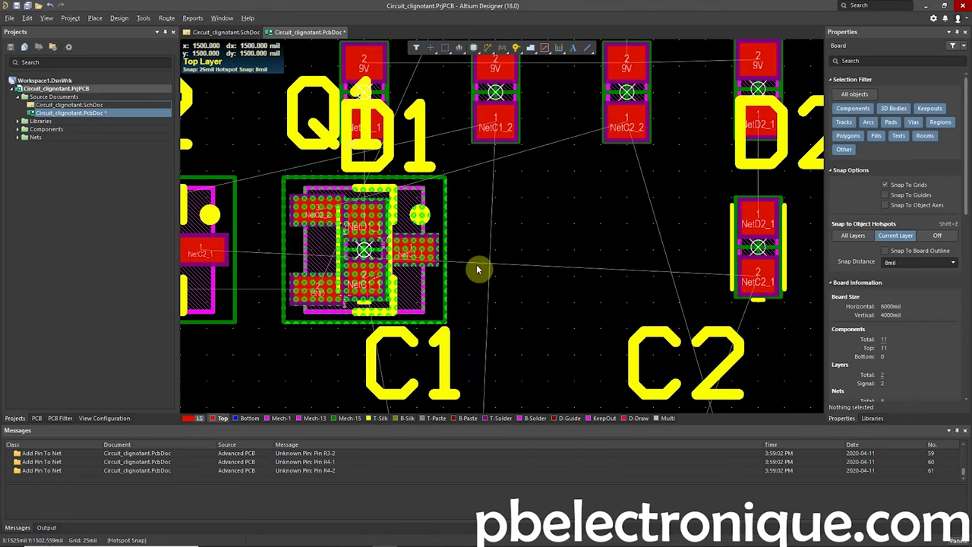
scroll(357, 234, "down", 4, "ctrl")
mouse_move(387, 281)
left_mouse_down()
mouse_move(459, 276)
mouse_move(469, 260)
left_mouse_up()
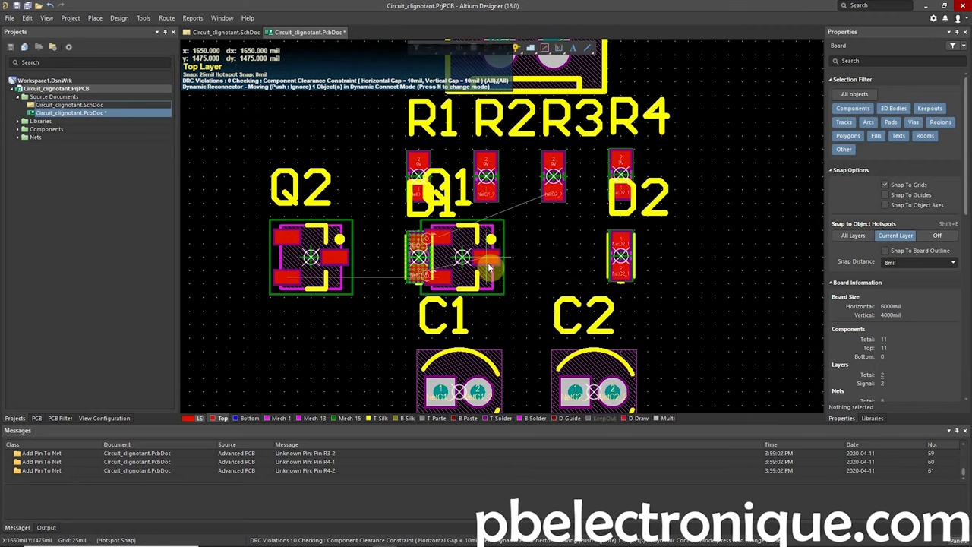
mouse_move(470, 260)
left_mouse_down()
mouse_move(499, 261)
mouse_move(470, 258)
left_mouse_up()
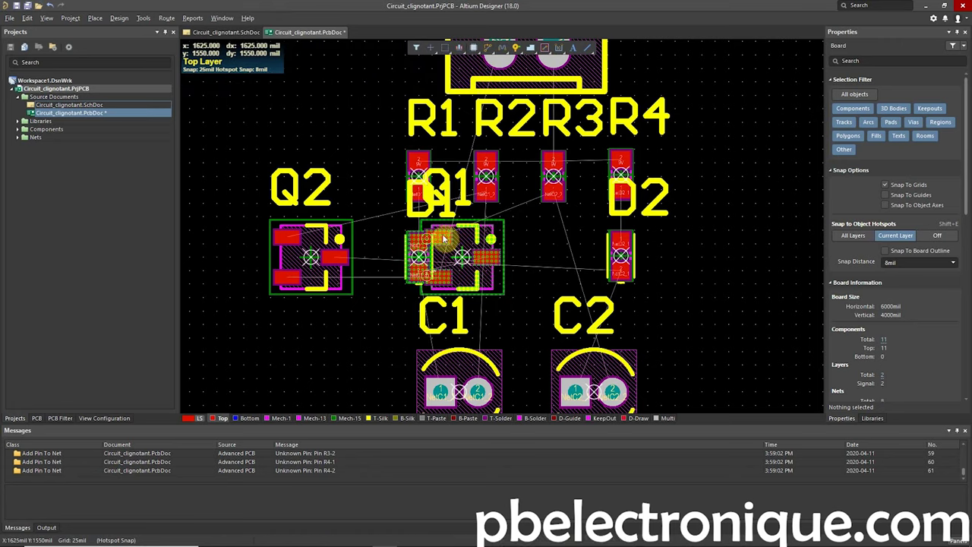
scroll(444, 239, "up", 1, "ctrl")
scroll(444, 239, "up", 1, "ctrl")
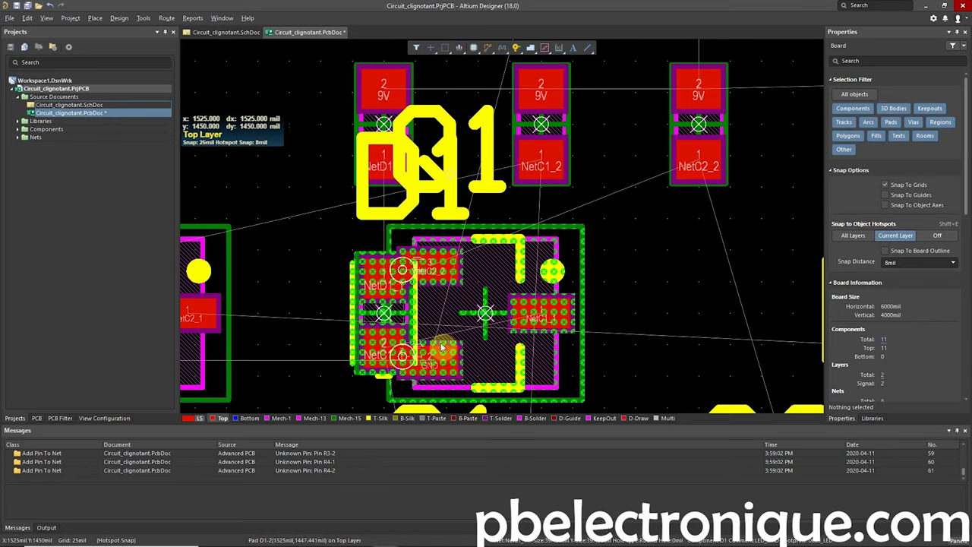
left_click_drag(451, 311, 553, 314)
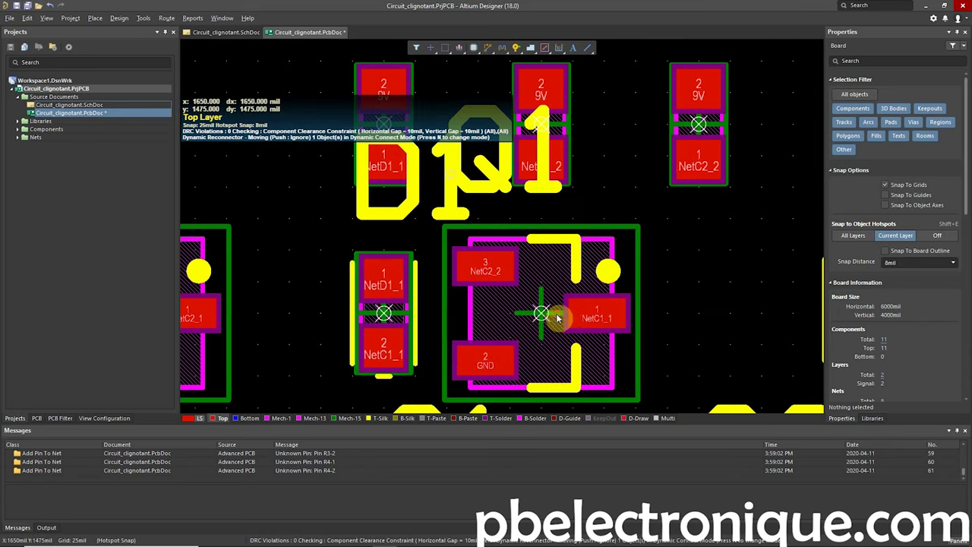
scroll(434, 322, "down", 3, "ctrl")
scroll(466, 336, "up", 2, "ctrl")
scroll(418, 190, "down", 1)
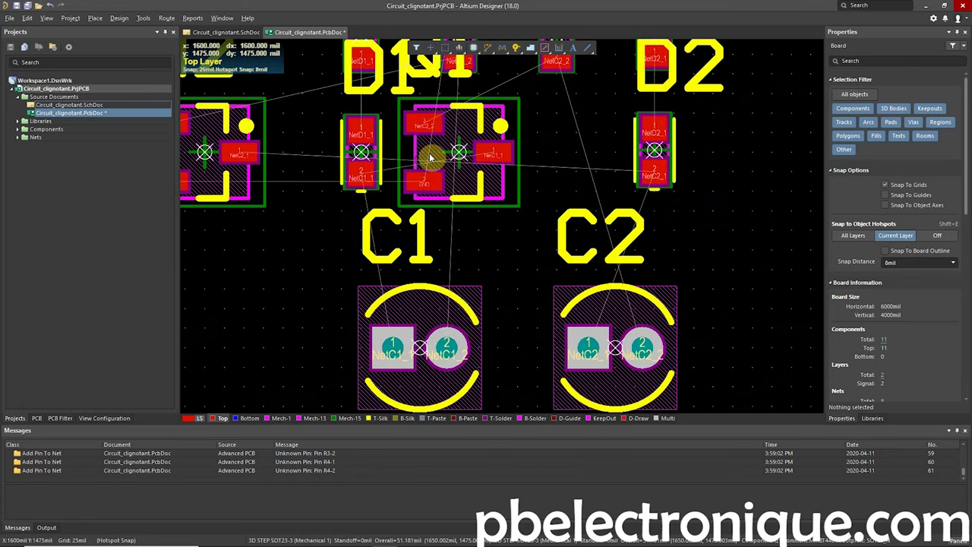
mouse_move(443, 155)
left_mouse_down()
mouse_move(476, 210)
mouse_move(441, 264)
mouse_move(408, 270)
left_mouse_up()
key("space")
key("space")
- Drop C1 and C2 below Q1, move Q1 under Q2, then raise the capacitors
scroll(407, 271, "down", 3, "ctrl")
scroll(406, 271, "up", 2)
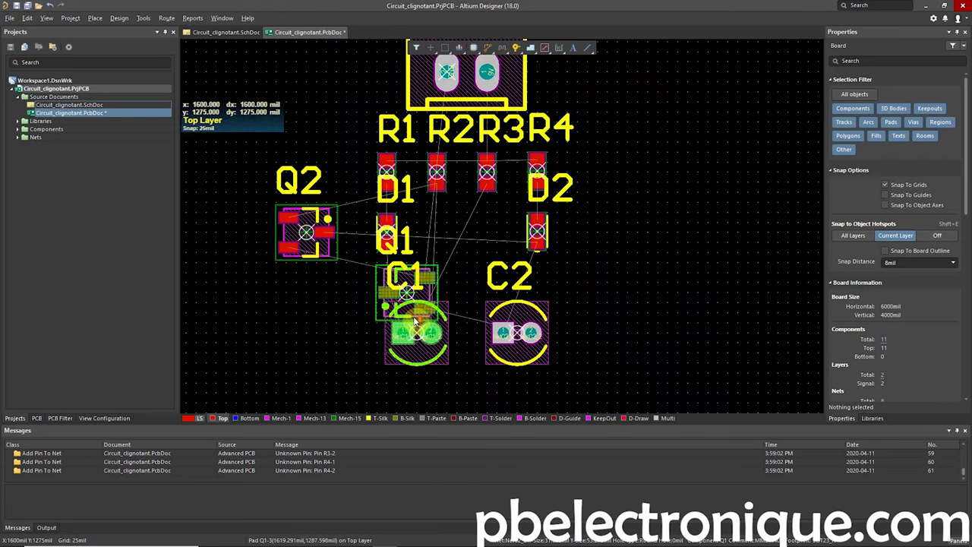
mouse_move(406, 271)
left_mouse_down()
mouse_move(418, 372)
mouse_move(417, 363)
left_mouse_up()
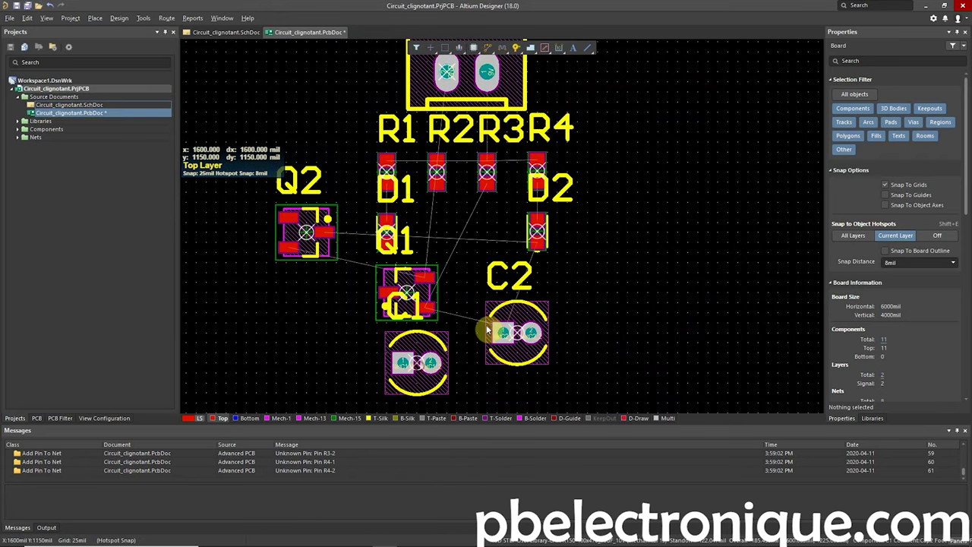
left_click_drag(516, 332, 523, 366)
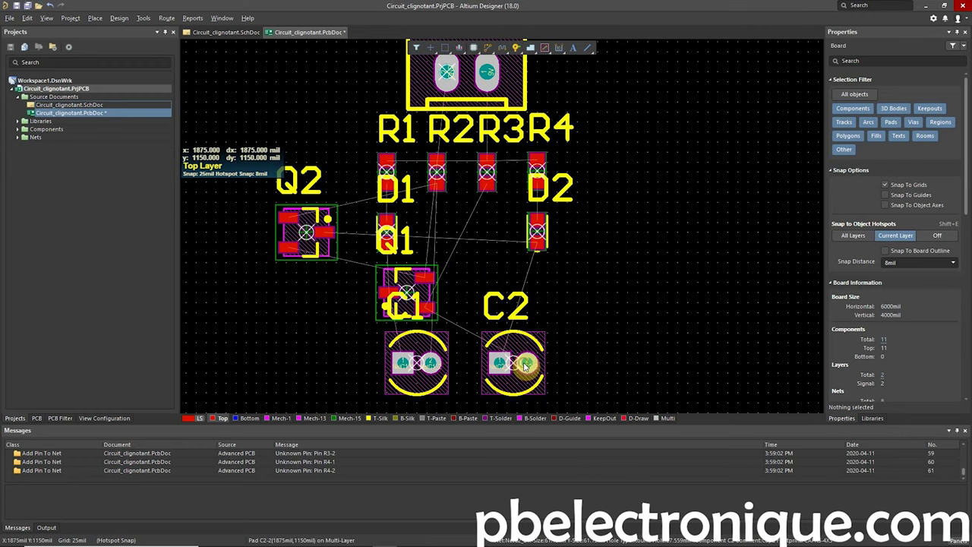
mouse_move(416, 283)
left_mouse_down()
mouse_move(338, 309)
mouse_move(355, 327)
mouse_move(605, 367)
left_mouse_up()
left_click_drag(521, 327, 521, 276)
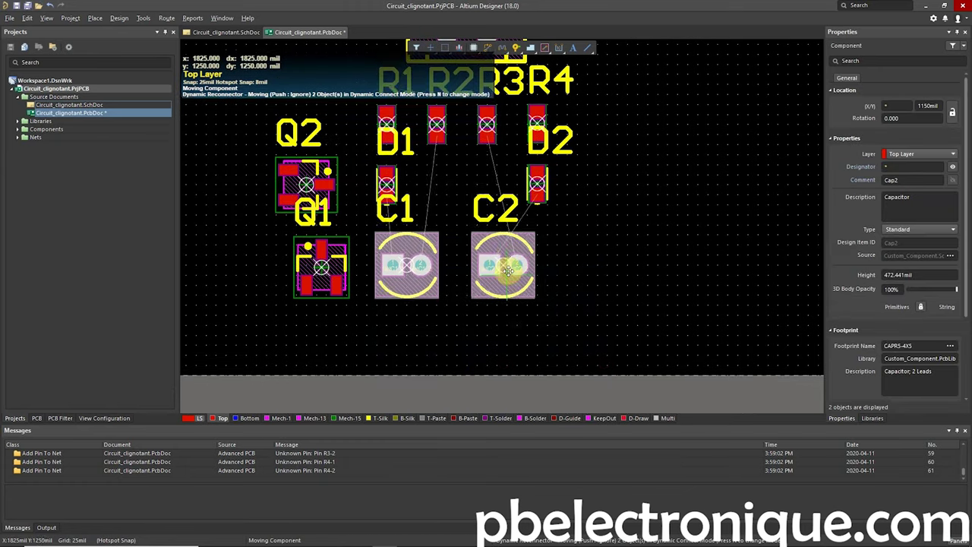
left_click(469, 259)
scroll(478, 258, "up", 2, "ctrl")
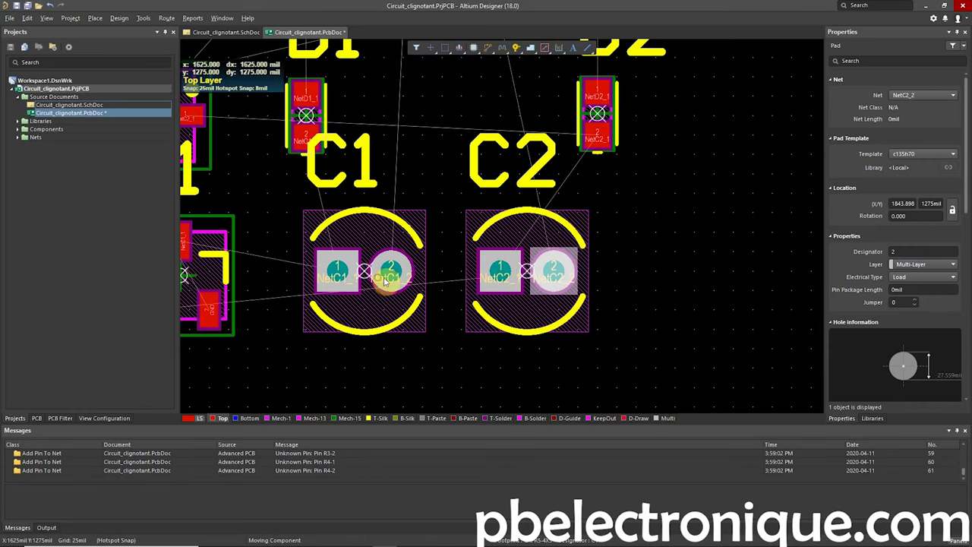
- Rotate C2 into place beside C1, then set Q1 right of C2 and Q2 left of C1
left_click_drag(413, 286, 426, 286)
scroll(426, 287, "down", 1, "ctrl")
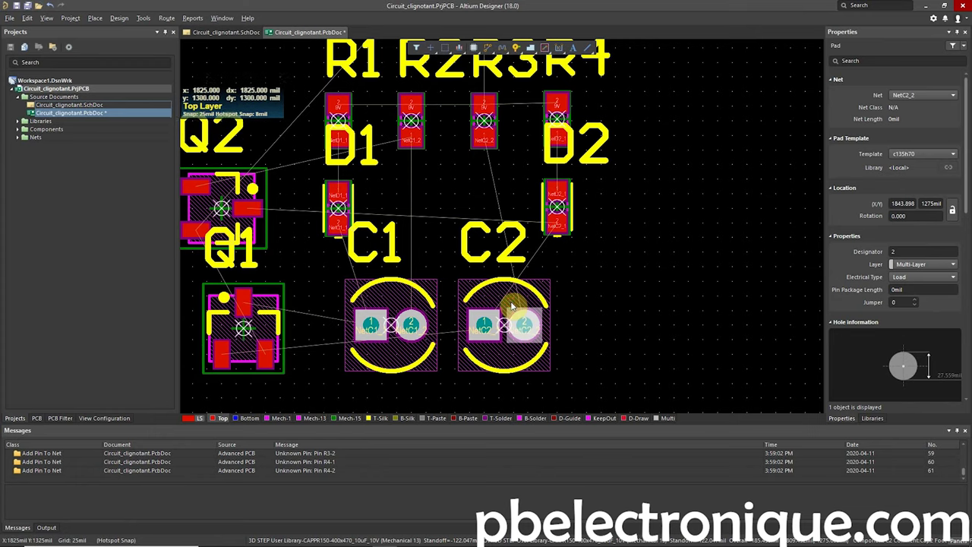
key("space")
left_click_drag(503, 326, 505, 328)
key("space")
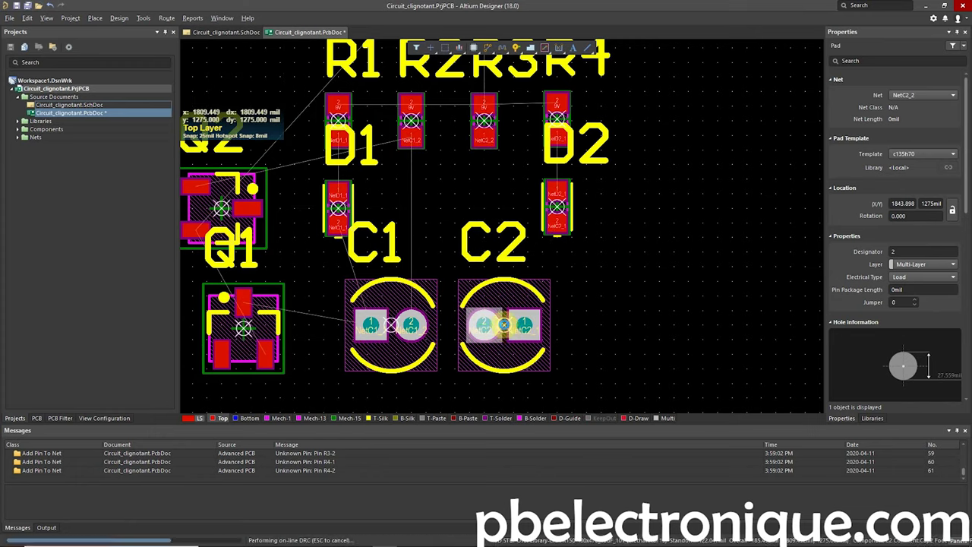
left_click_drag(247, 328, 616, 326)
left_click_drag(199, 212, 287, 328)
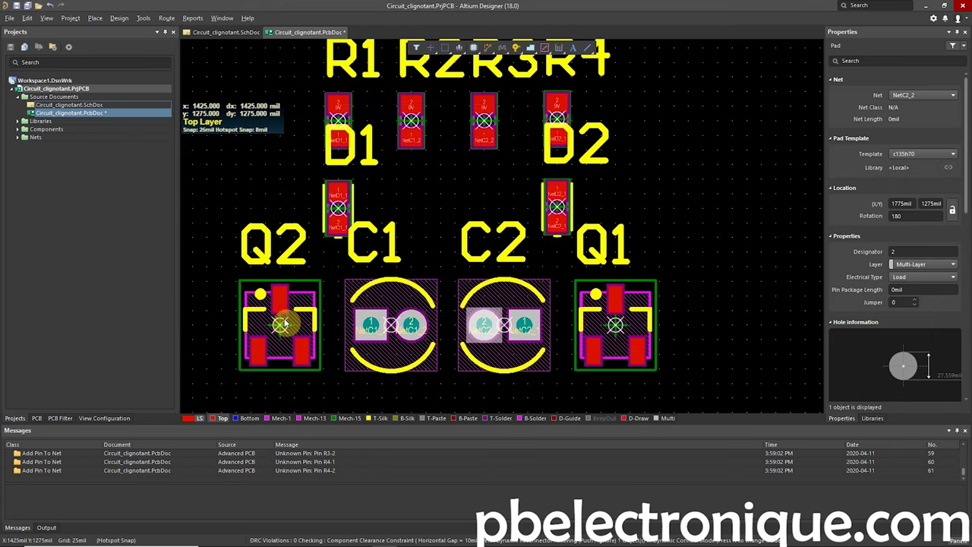
scroll(460, 223, "down", 2, "ctrl")
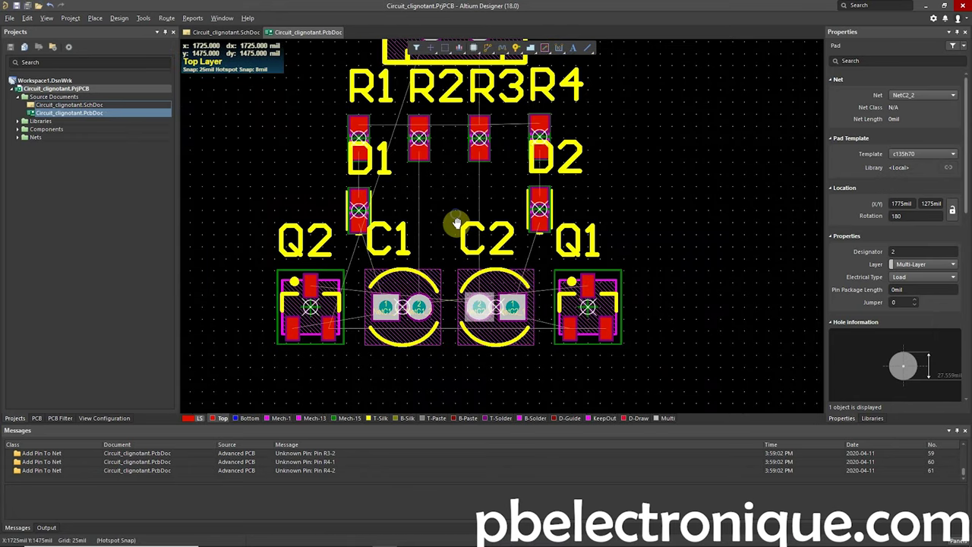
- Frame the whole component layout in view and clear the selection
scroll(396, 299, "down", 1, "ctrl")
scroll(484, 225, "down", 1, "ctrl")
scroll(476, 240, "down", 1, "ctrl")
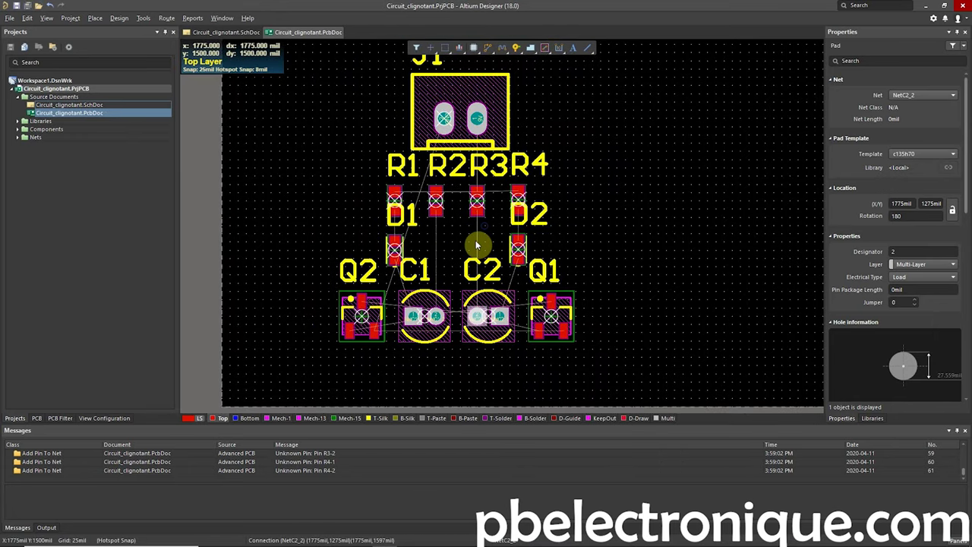
scroll(430, 182, "down", 1, "ctrl")
scroll(451, 232, "down", 1, "ctrl")
scroll(455, 235, "up", 1, "ctrl")
scroll(458, 240, "up", 1, "ctrl")
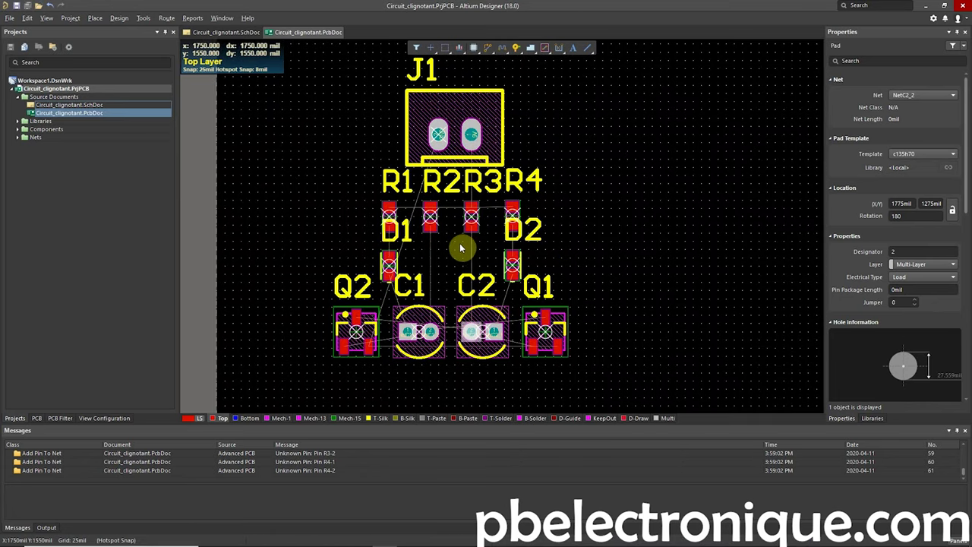
right_click_drag(460, 243, 460, 266)
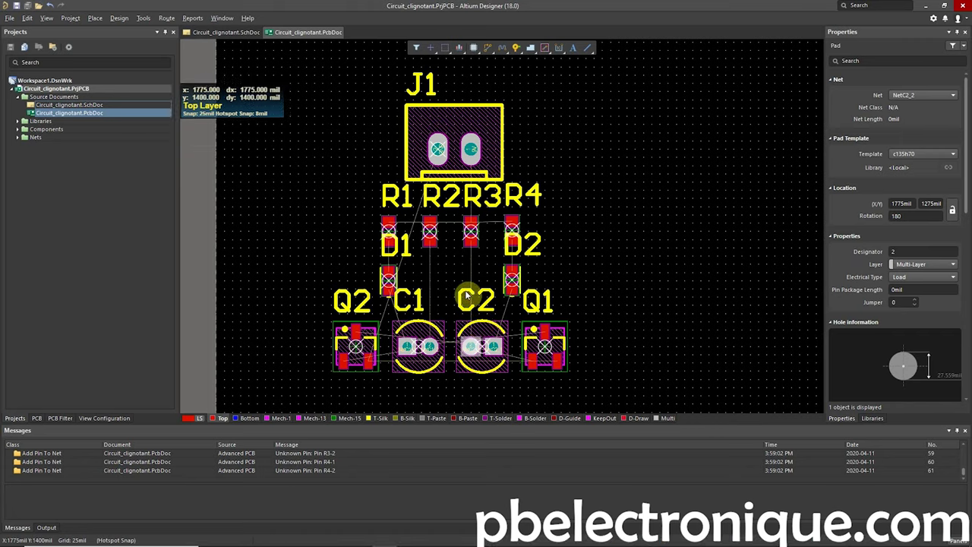
left_click(467, 290)
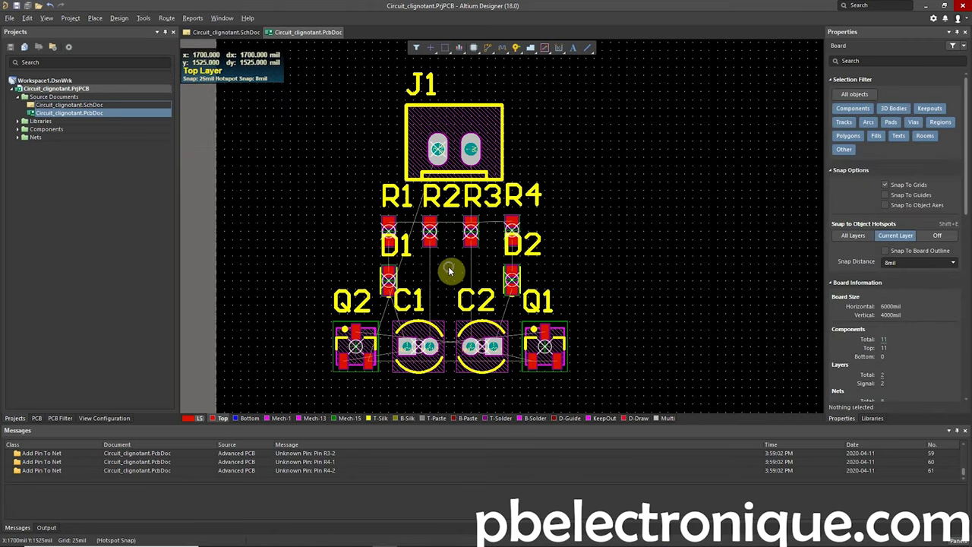
- Start placing a copper track with P, T and then right-click Place > Track
scroll(449, 283, "up", 1, "ctrl")
scroll(449, 283, "up", 1, "ctrl")
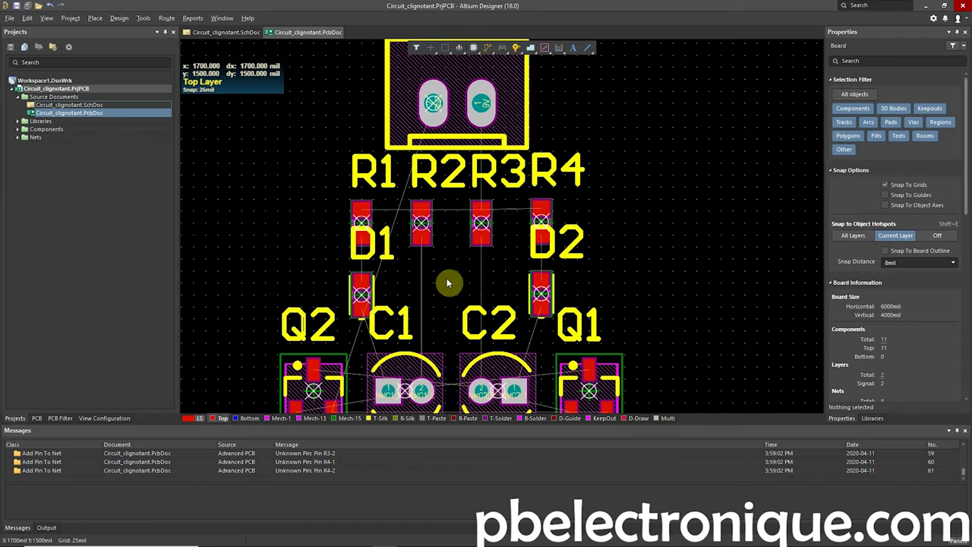
key("p")
key("t")
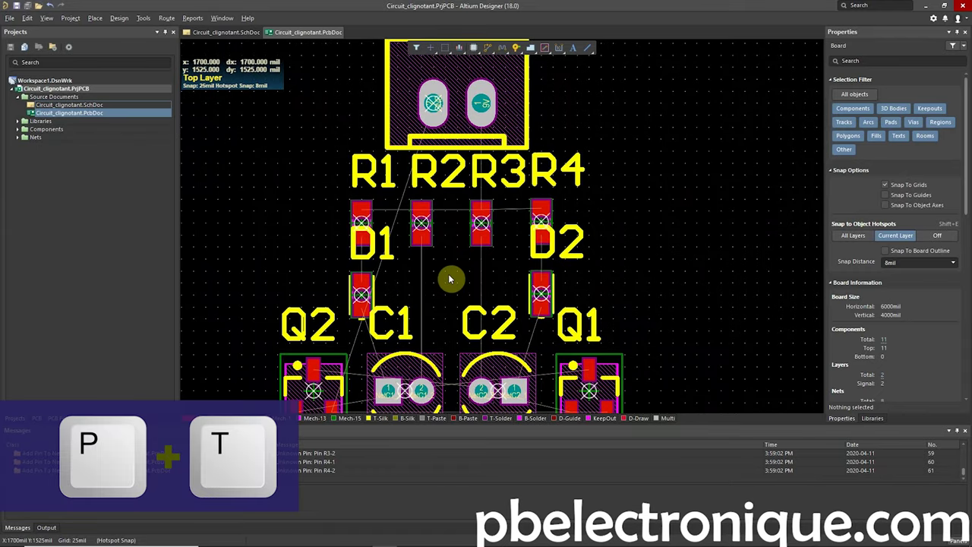
key("p")
key("t")
right_click(449, 279)
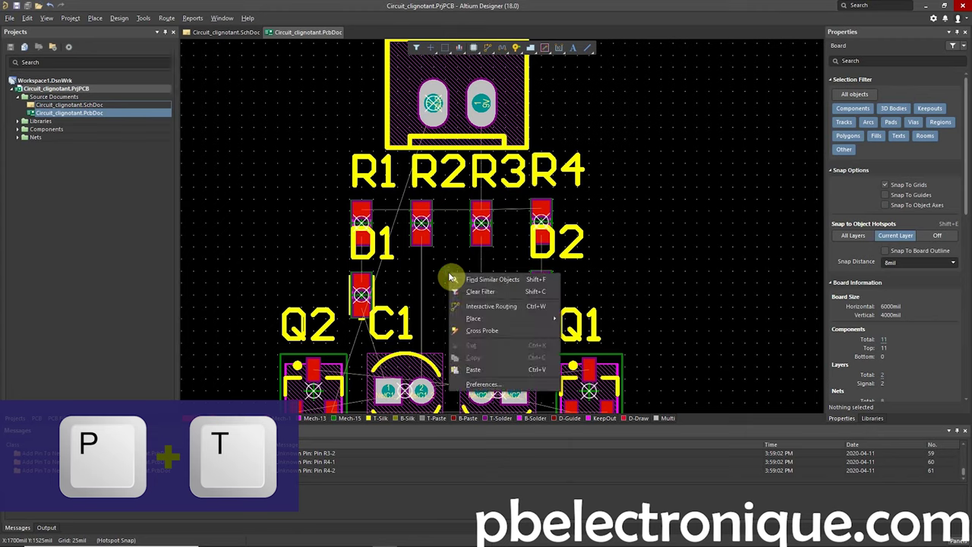
mouse_move(501, 318)
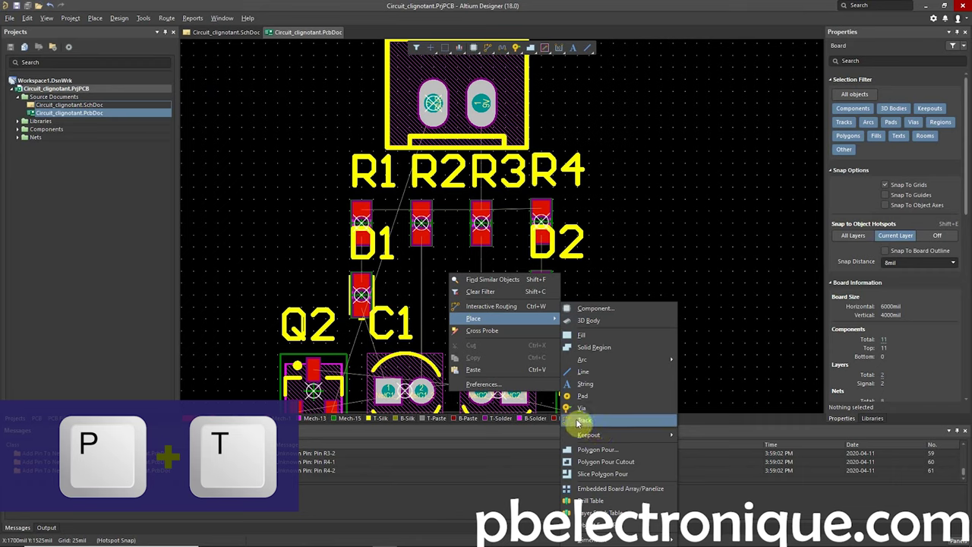
left_click(606, 423)
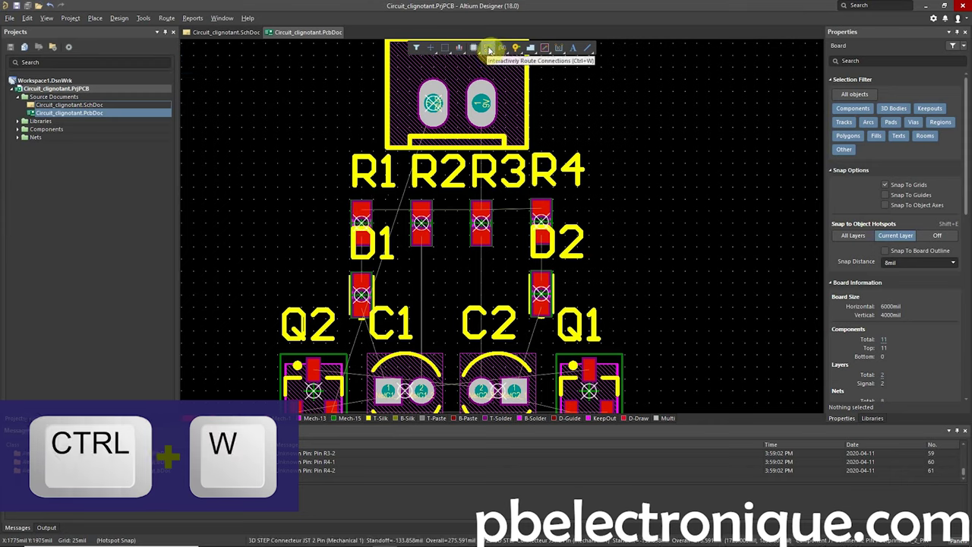
left_click(362, 212)
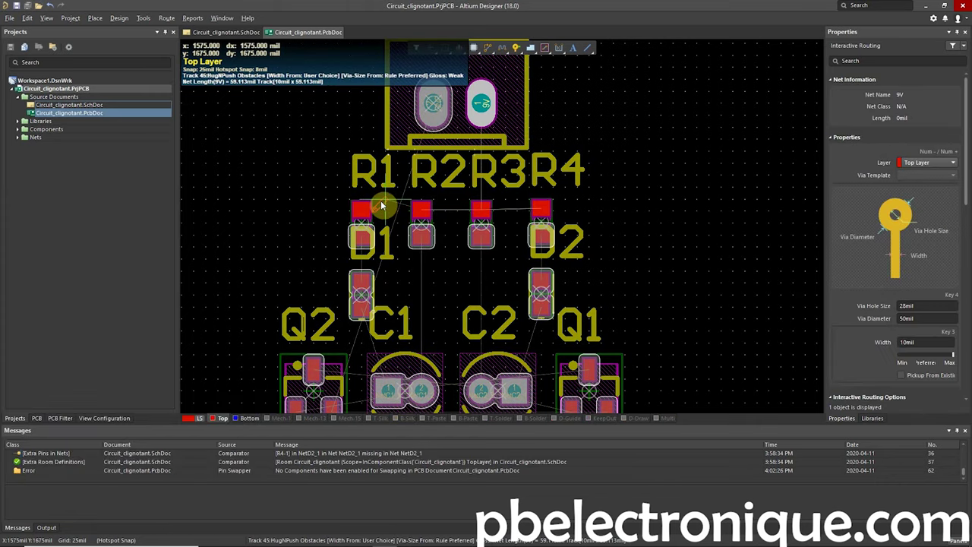
scroll(410, 207, "up", 2, "ctrl")
scroll(394, 217, "up", 4, "ctrl")
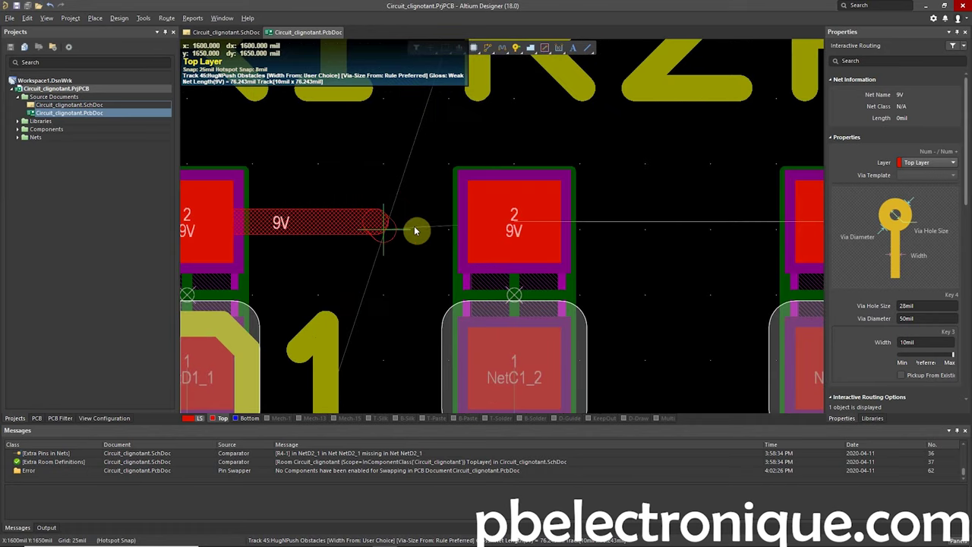
key("Escape")
key("Escape")
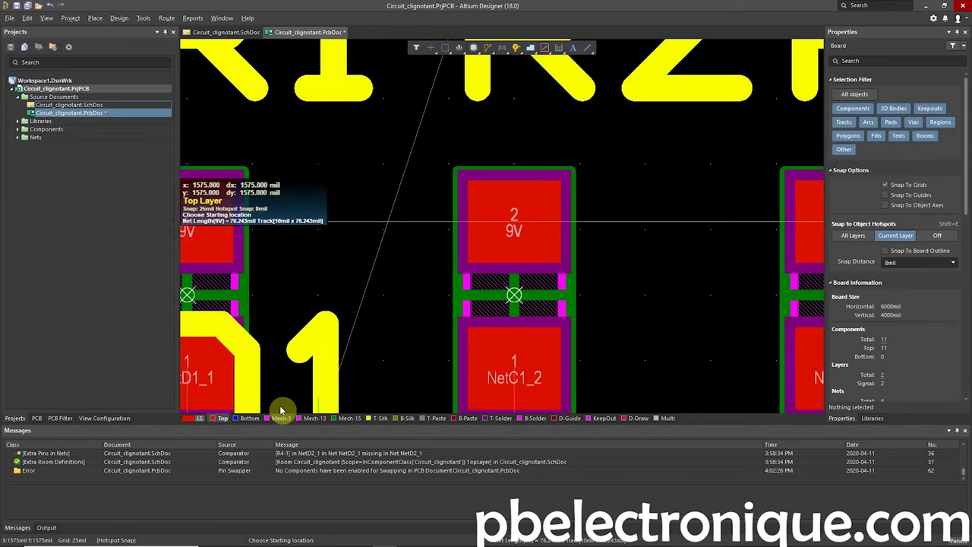
left_click(249, 419)
scroll(412, 202, "down", 2, "ctrl")
scroll(430, 191, "down", 2, "ctrl")
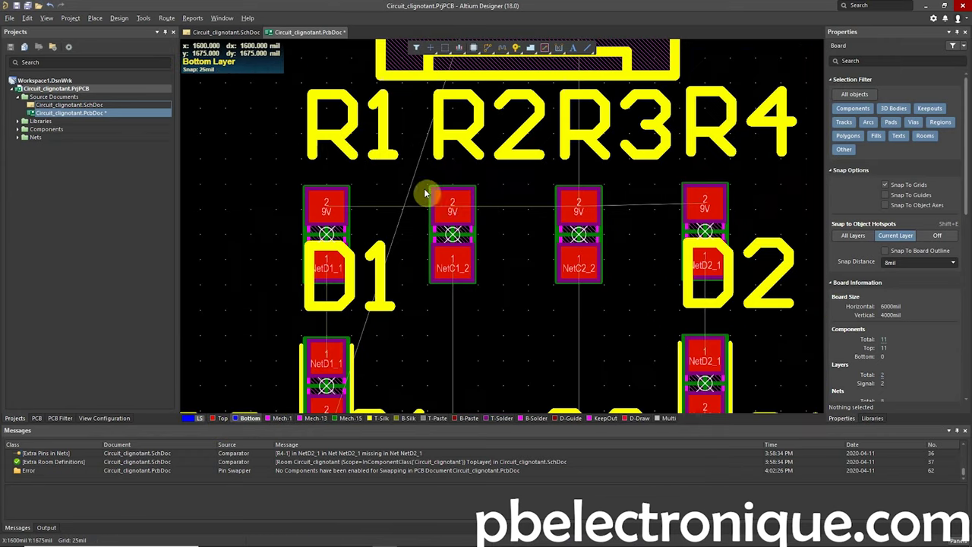
scroll(430, 191, "up", 1, "ctrl")
scroll(424, 193, "up", 1, "ctrl")
key("ctrl+w")
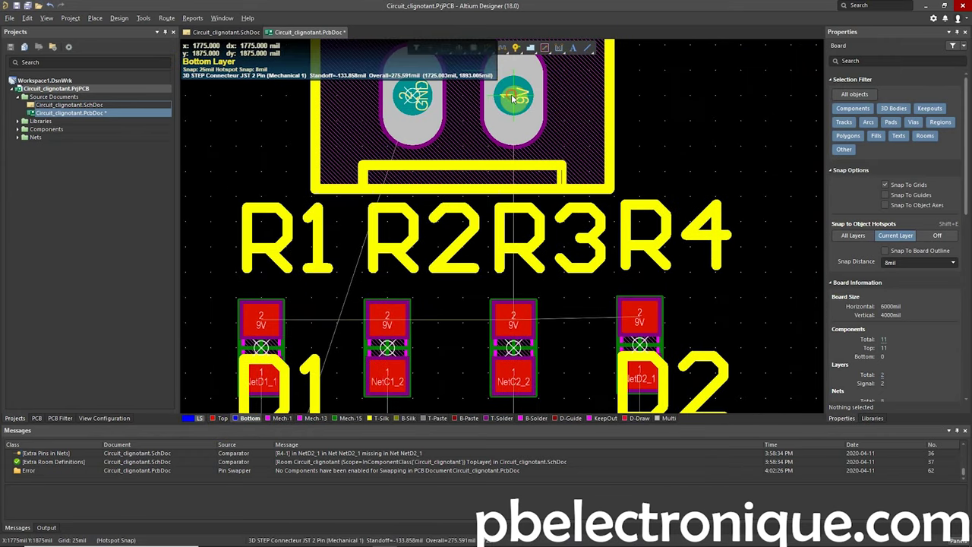
left_click(503, 140)
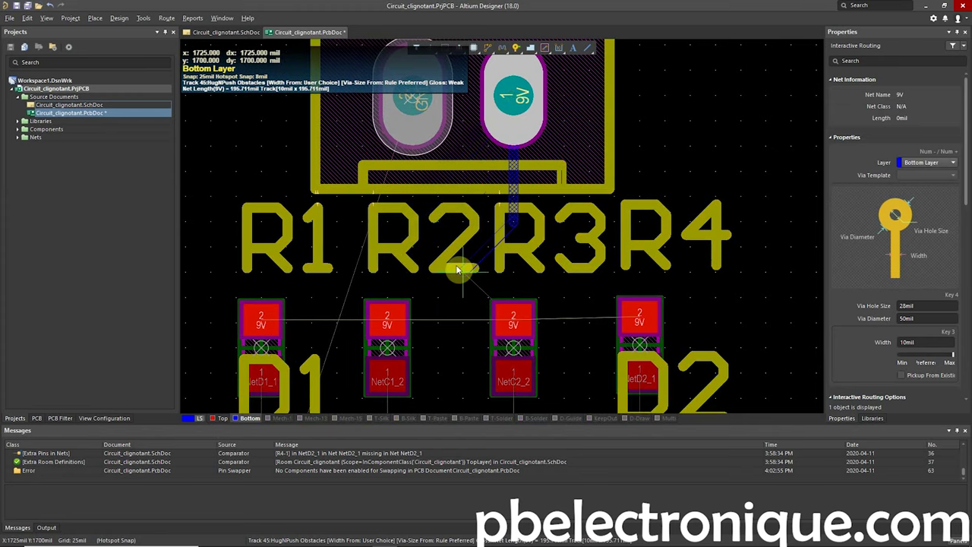
key("Escape")
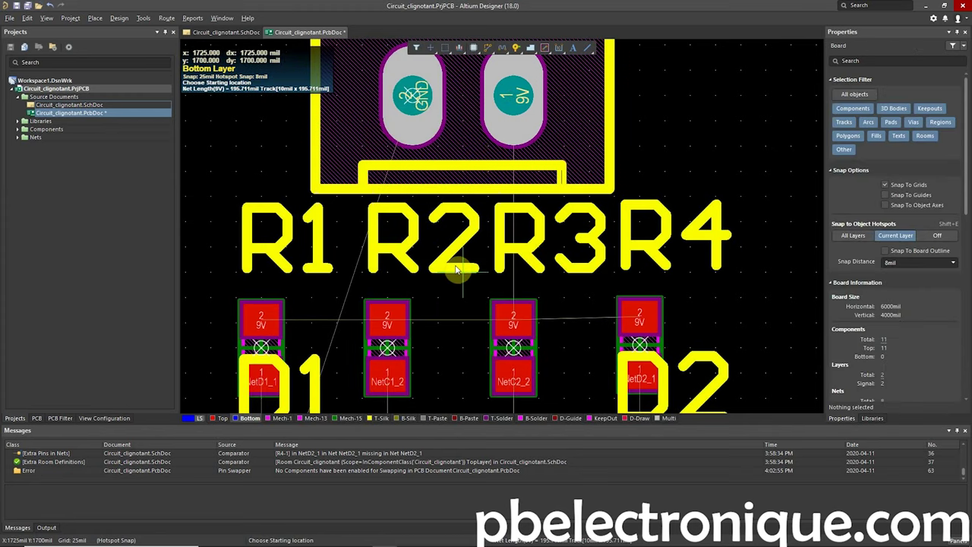
key("Escape")
scroll(457, 275, "down", 1, "ctrl")
scroll(458, 277, "down", 1)
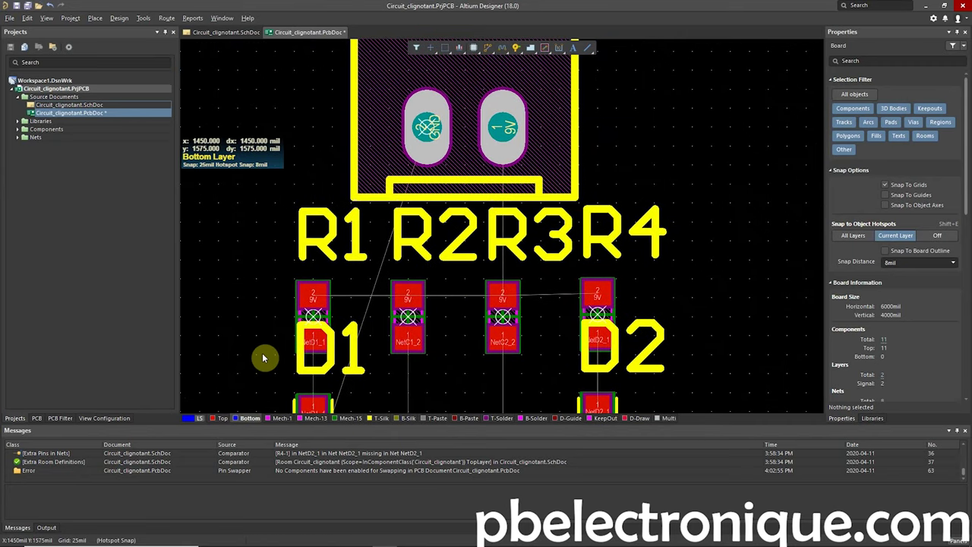
key("ctrl+w")
left_click(317, 298)
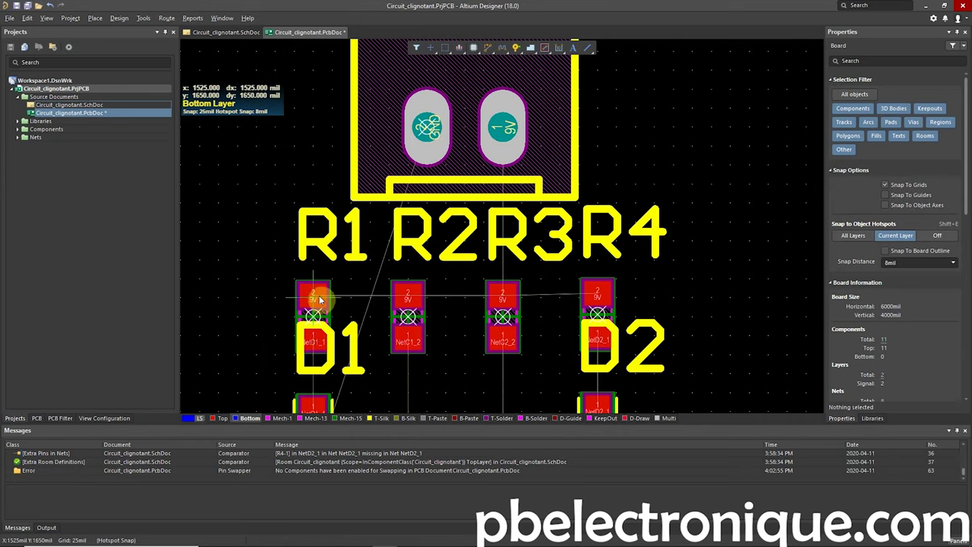
left_click(316, 296)
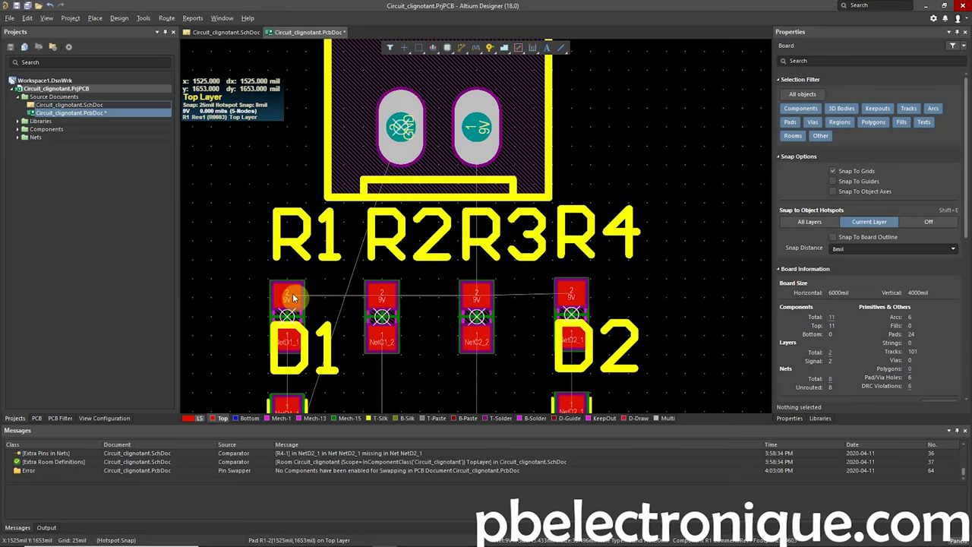
left_click(286, 296)
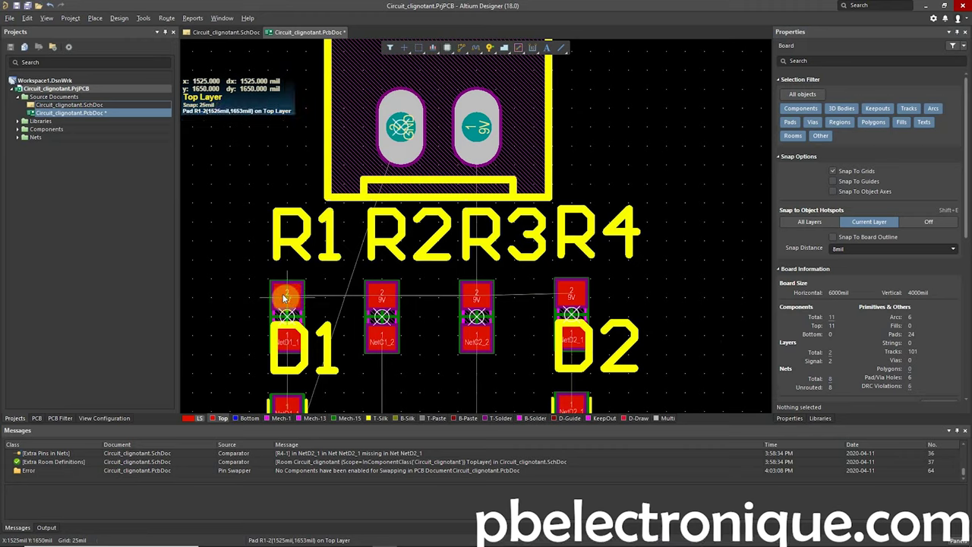
left_click(285, 296)
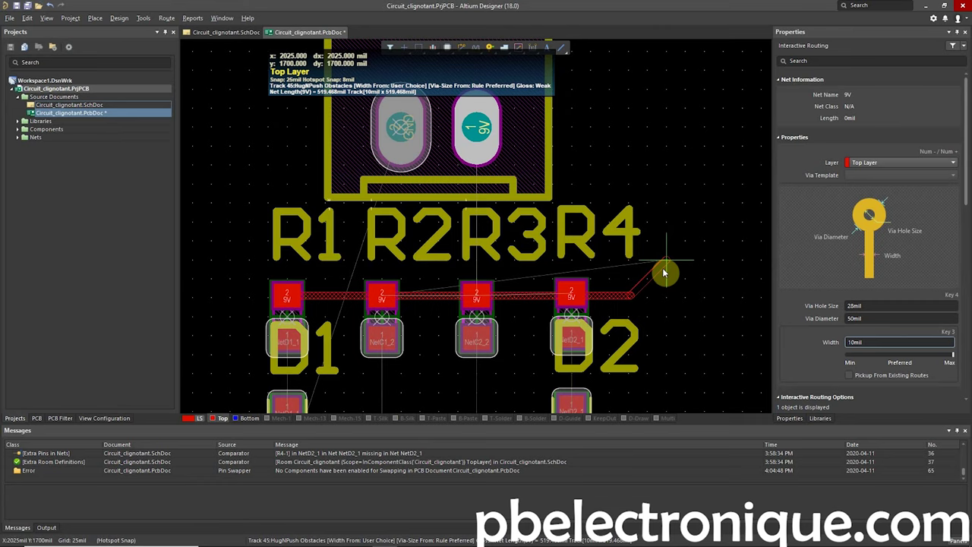
key("Escape")
key("Escape")
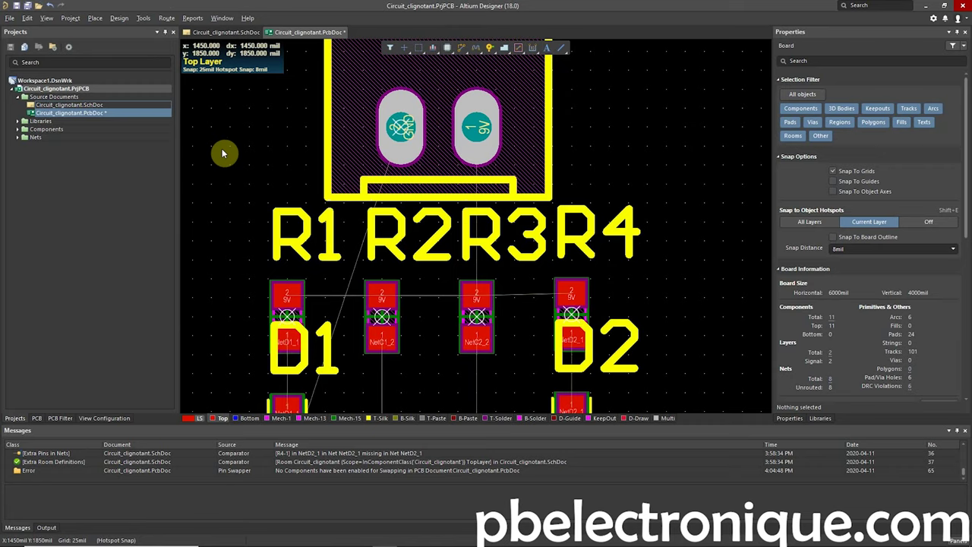
left_click(122, 18)
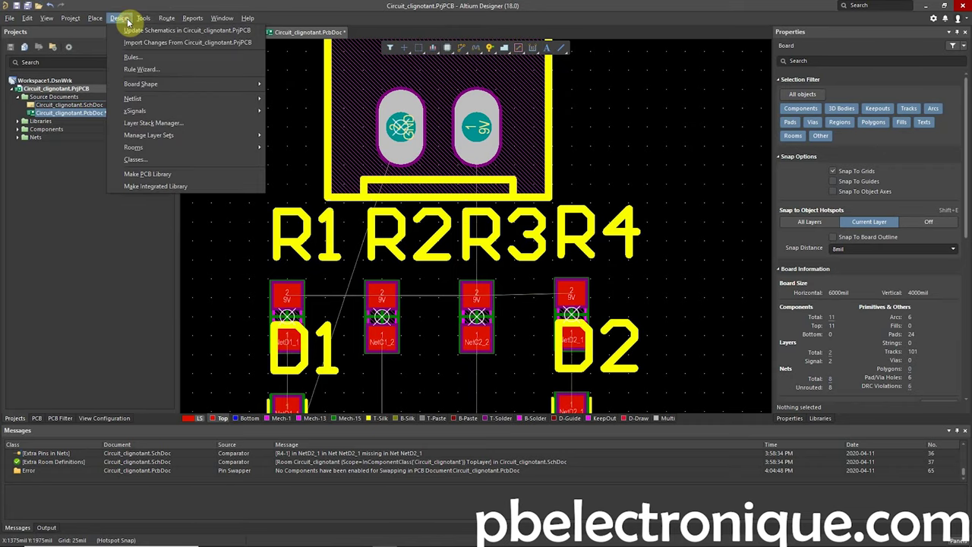
- In Design > Rules, review the Clearance rule, then show the 10mil routing Width rule
left_click(148, 64)
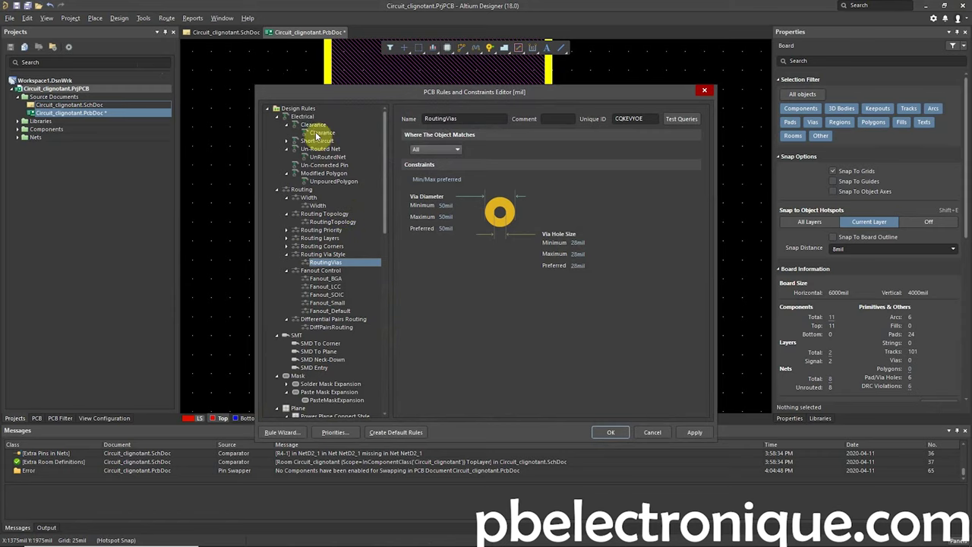
left_click(319, 134)
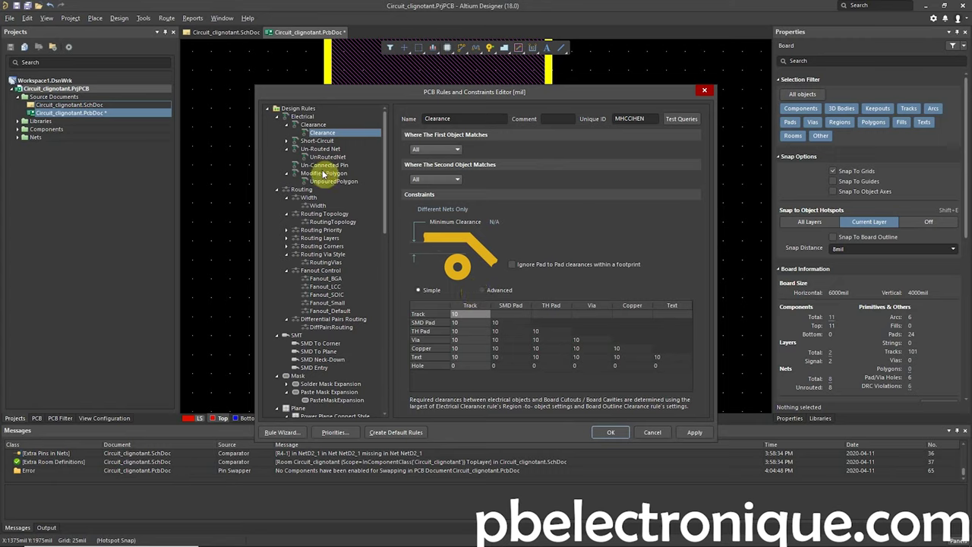
left_click(318, 205)
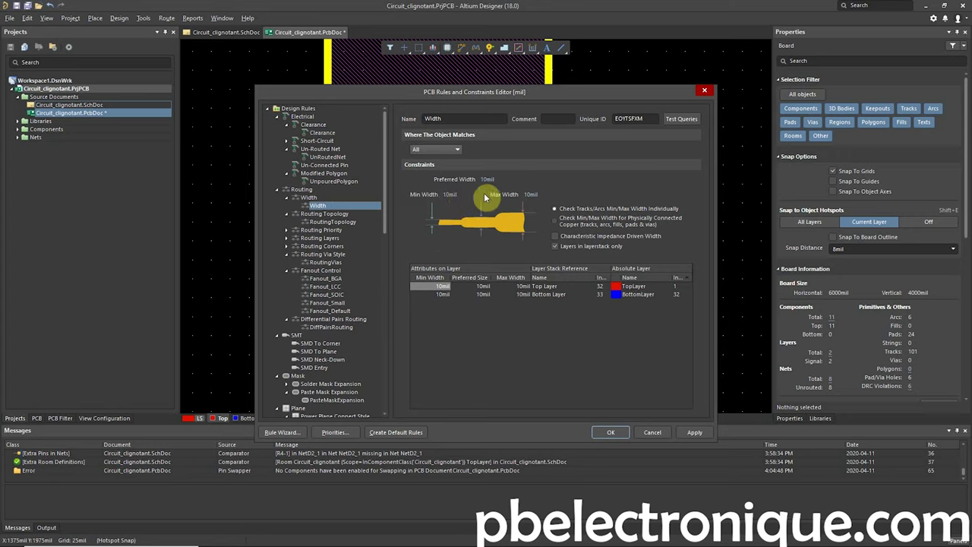
- Set the Width rule to 50mil maximum and 12mil preferred, apply it, then select RoutingVias
left_click(531, 195)
left_click(491, 176)
type("12")
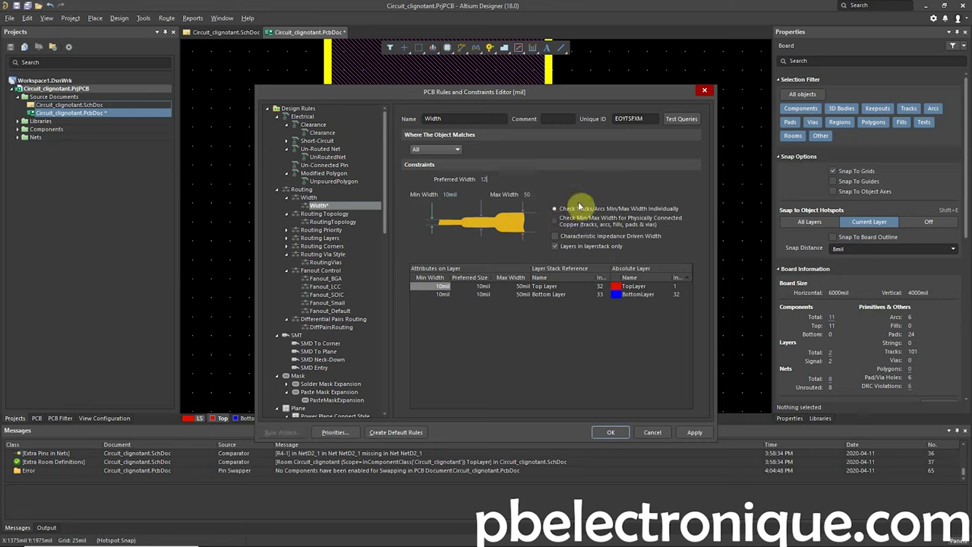
left_click(695, 432)
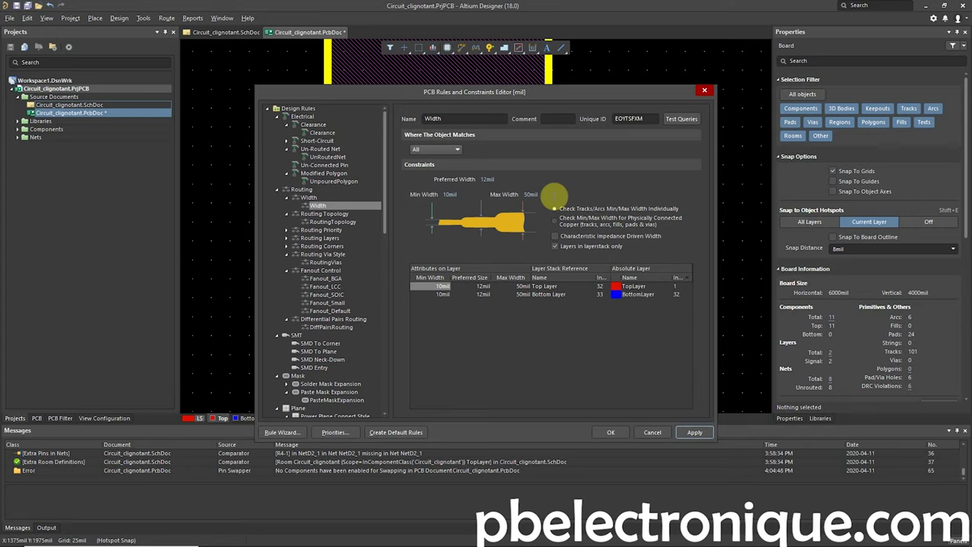
left_click(449, 194)
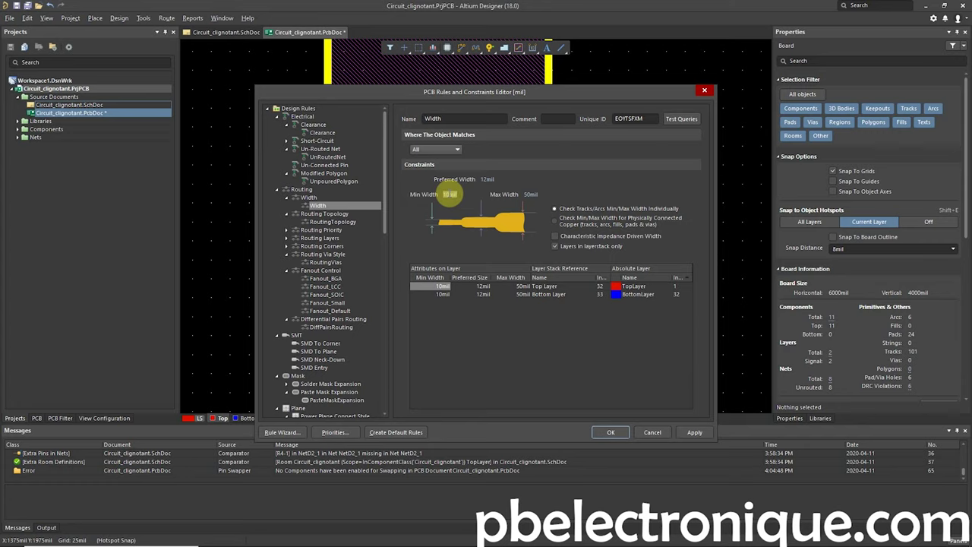
left_click_drag(449, 193, 457, 195)
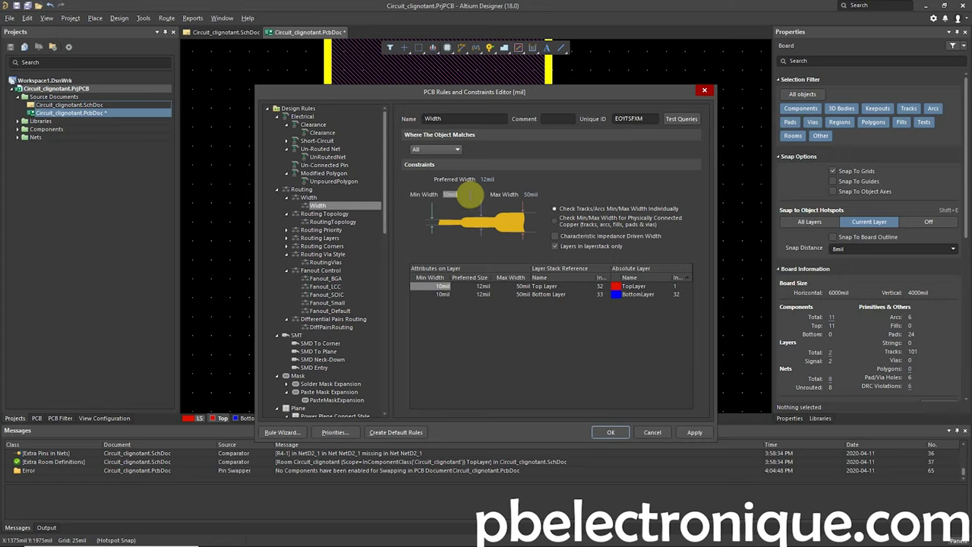
left_click(450, 195)
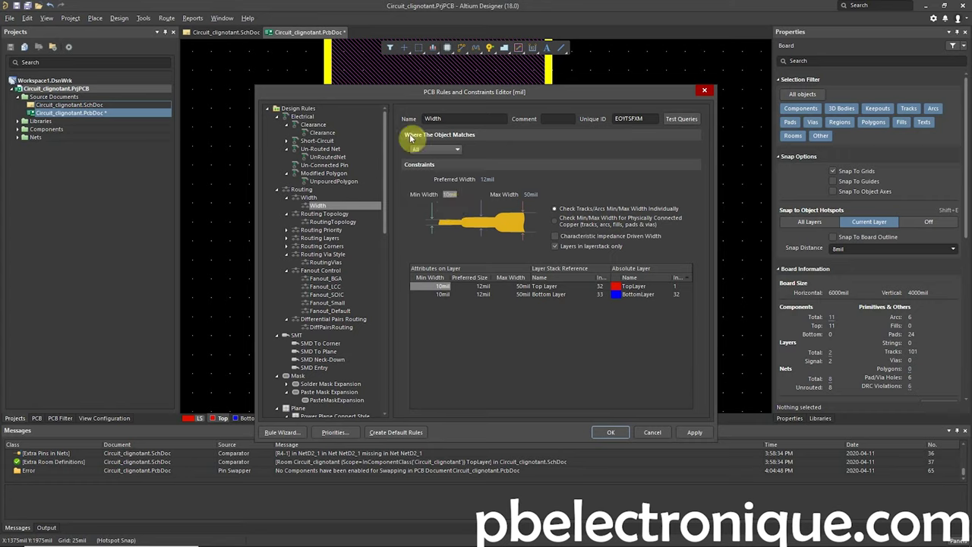
left_click(324, 262)
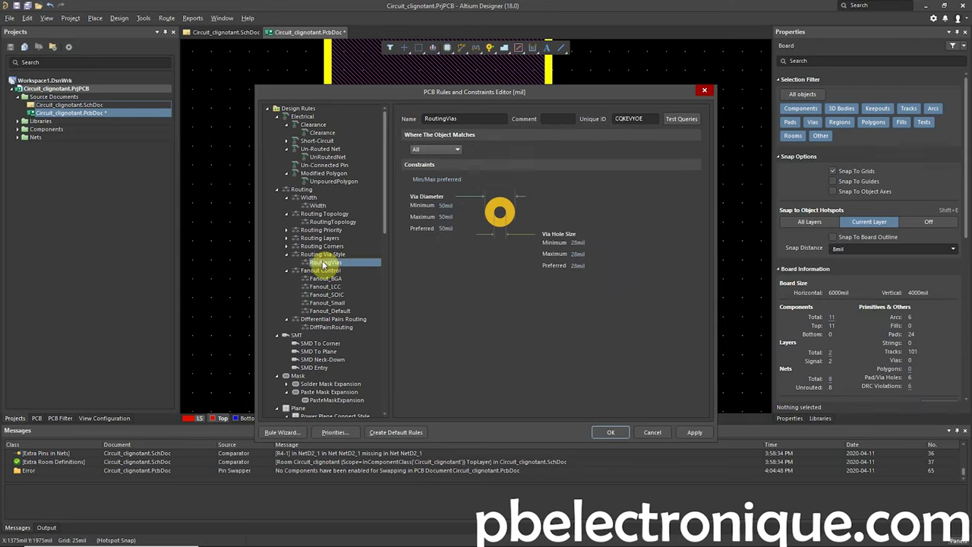
- Set the via rule's minimum diameter to 30mil and minimum hole size to 15mil
left_click(444, 205)
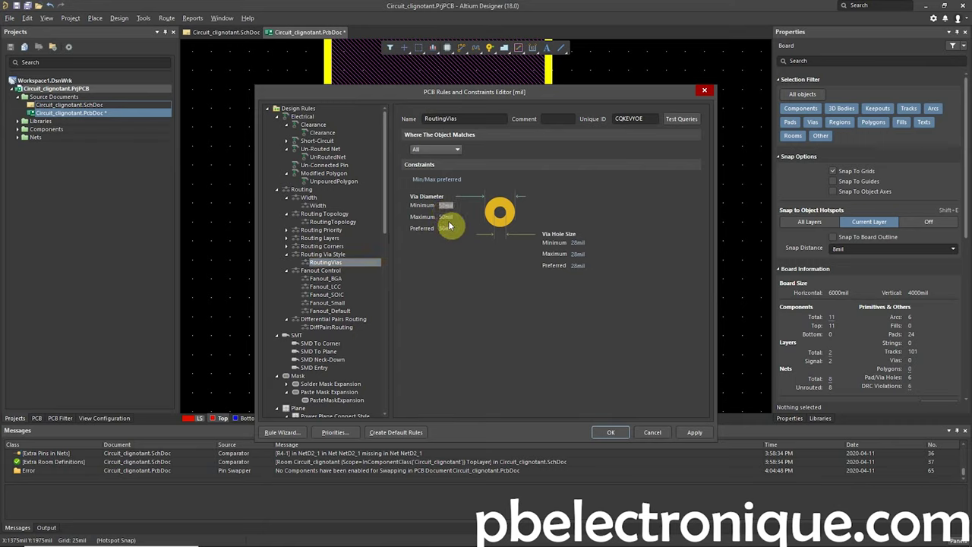
type("30")
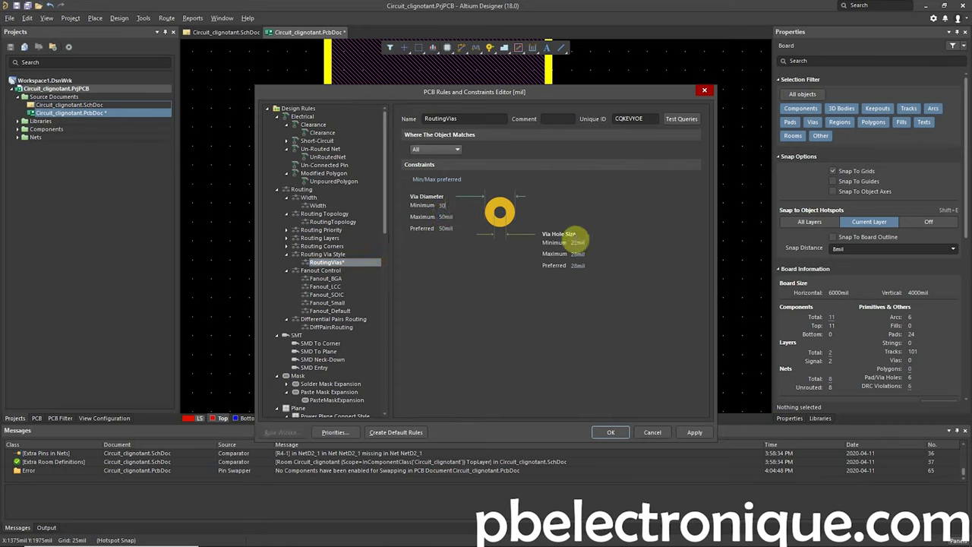
left_click(576, 240)
type("15")
left_click(442, 205)
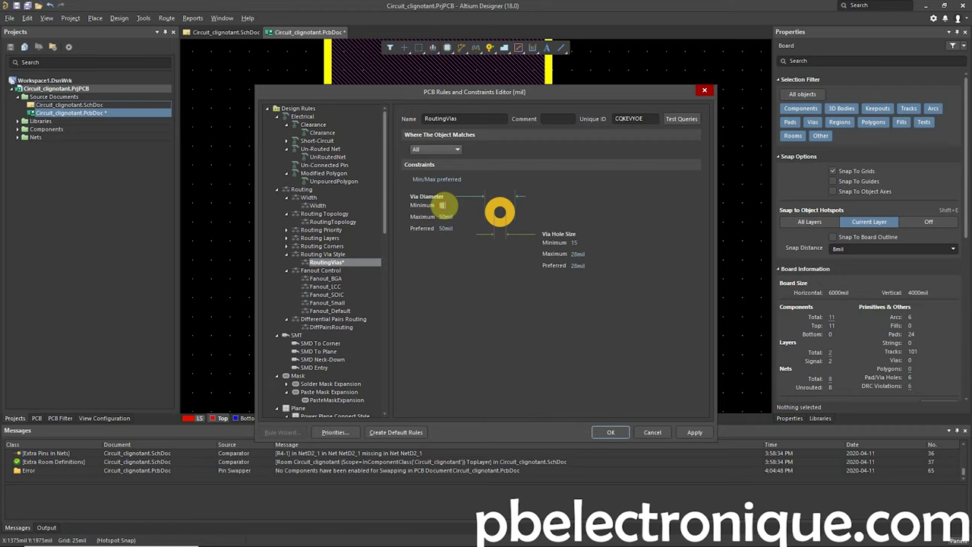
- Set preferred via diameter 30mil and preferred hole 15mil, apply, and close with OK
left_click(445, 216)
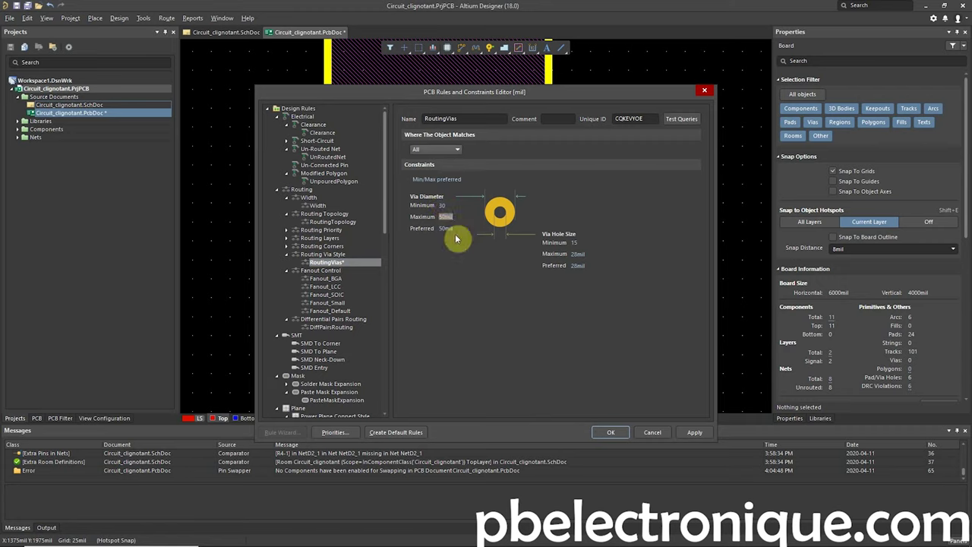
left_click(446, 228)
type("30")
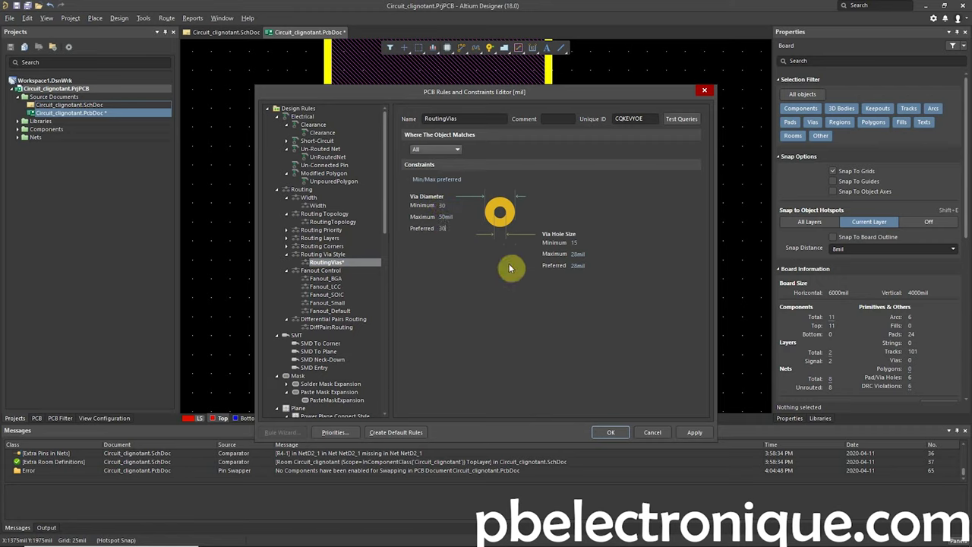
left_click(573, 265)
type("30")
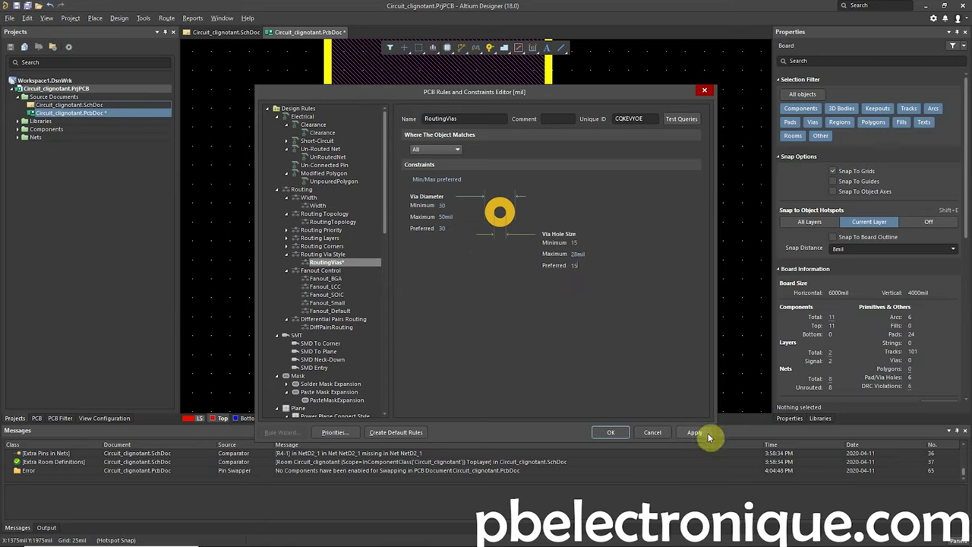
left_click(565, 265)
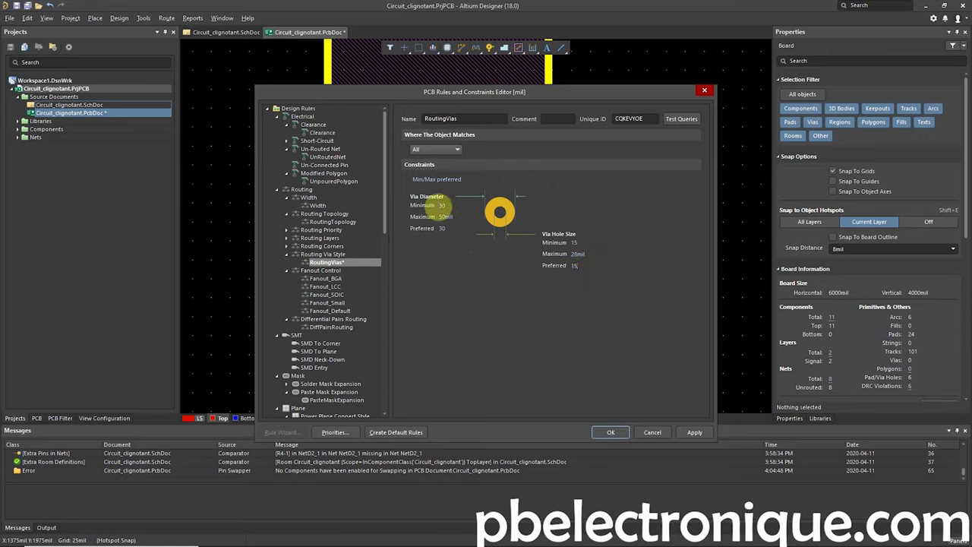
left_click(695, 431)
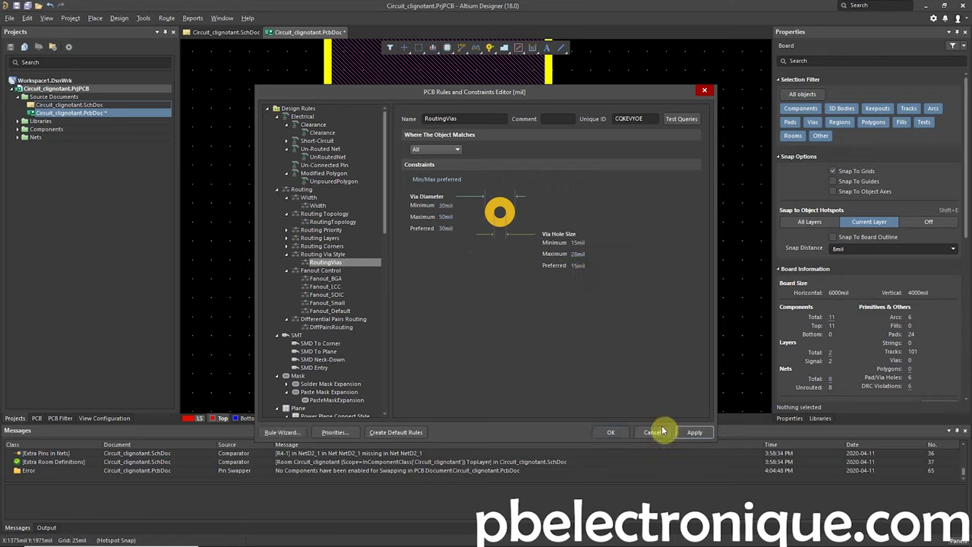
left_click(612, 432)
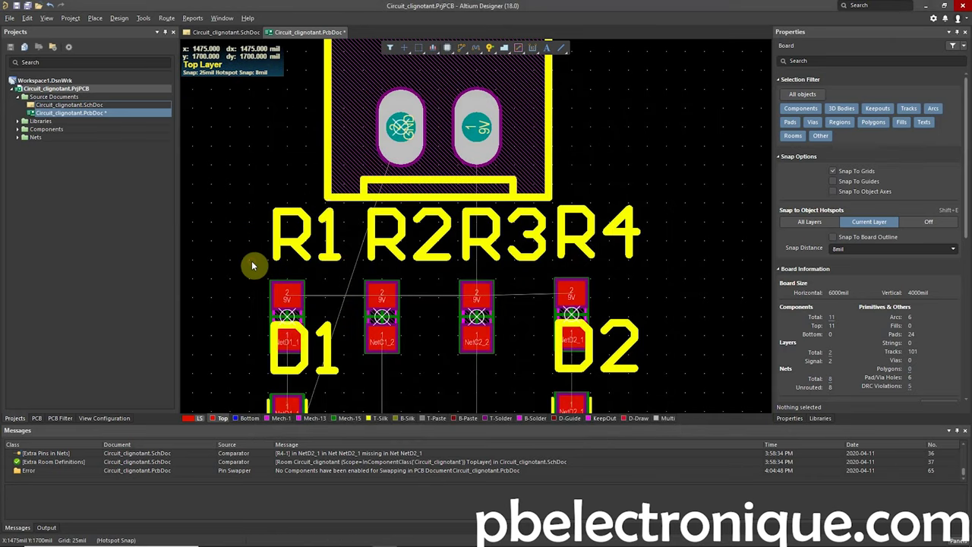
- Start routing a 9V track from D1's pad and pick a 10 mil width from the presets
key("ctrl+w")
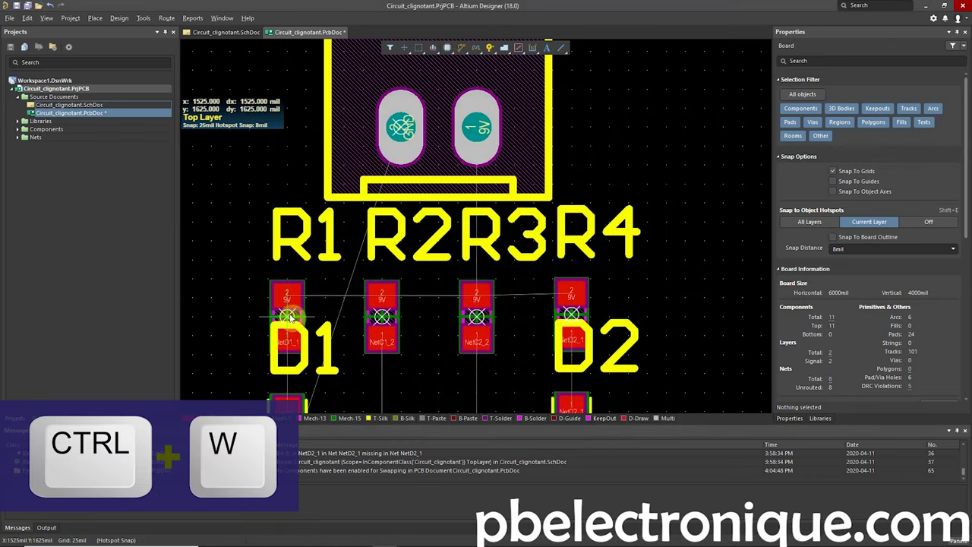
left_click(287, 297)
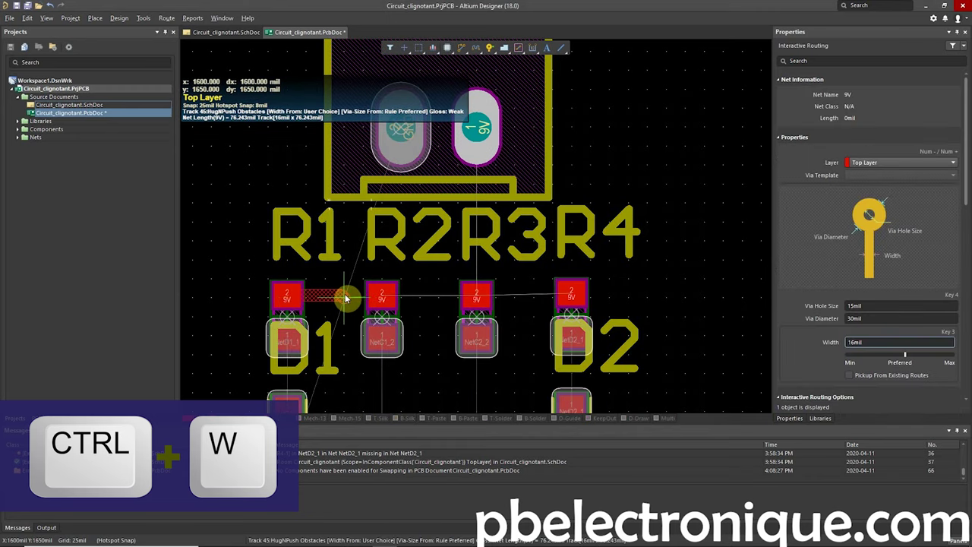
key("shift+w")
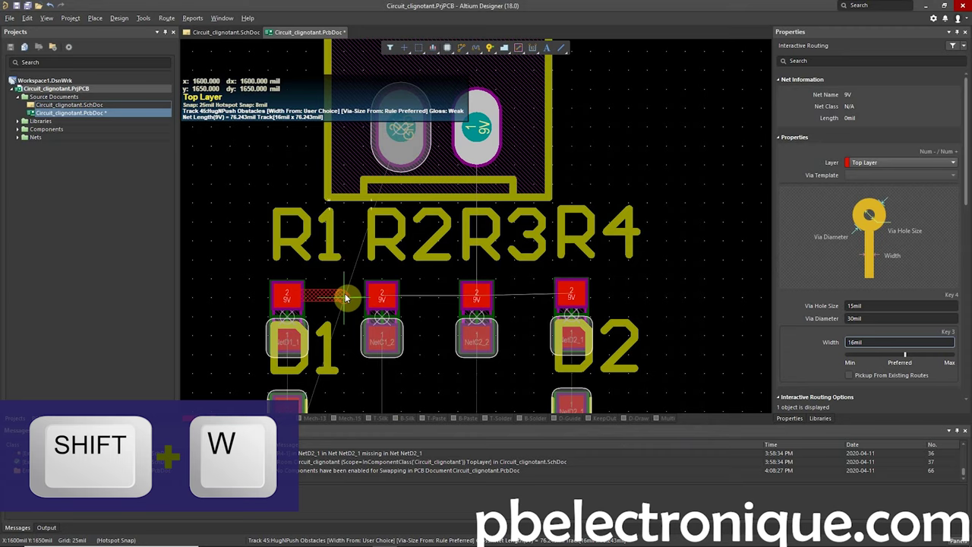
left_click(403, 410)
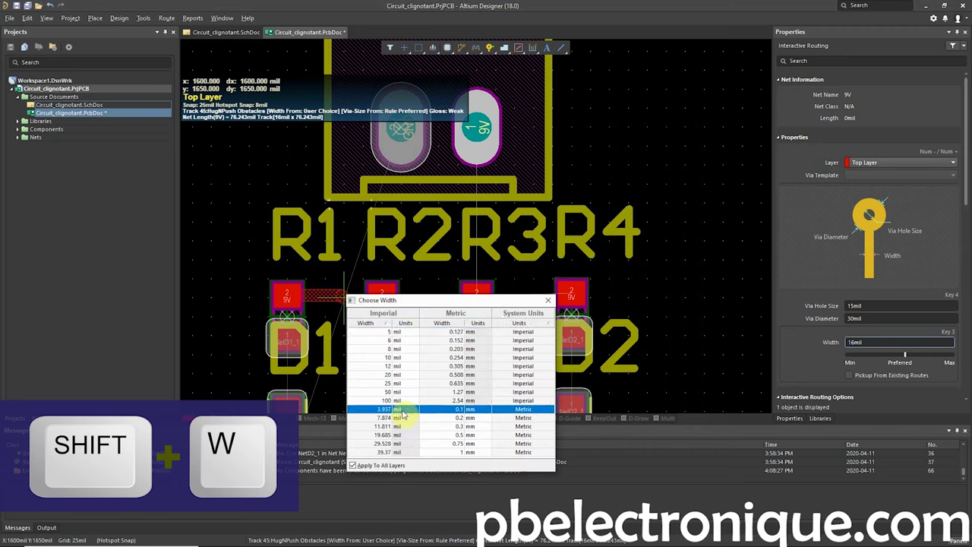
mouse_move(403, 414)
left_mouse_down()
mouse_move(406, 344)
mouse_move(391, 385)
left_mouse_up()
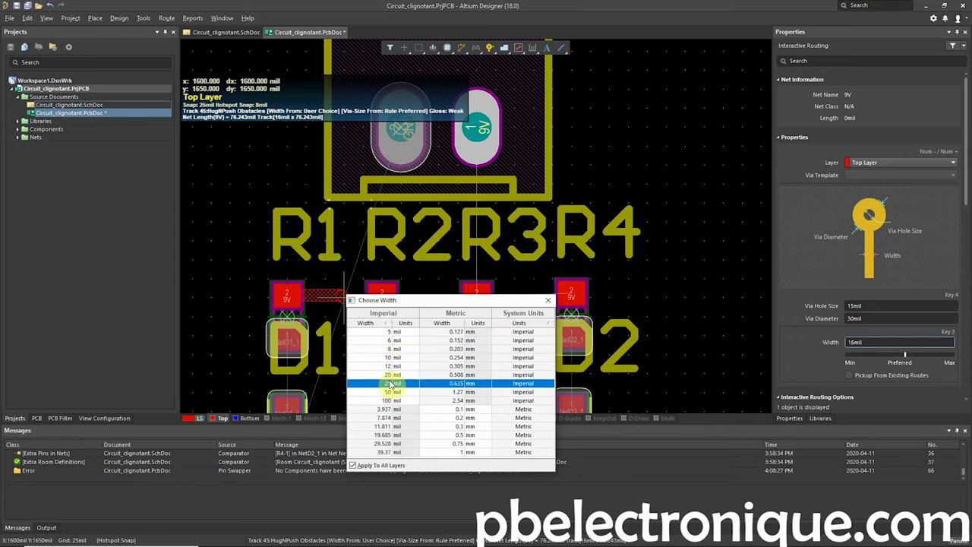
left_click_drag(391, 385, 393, 394)
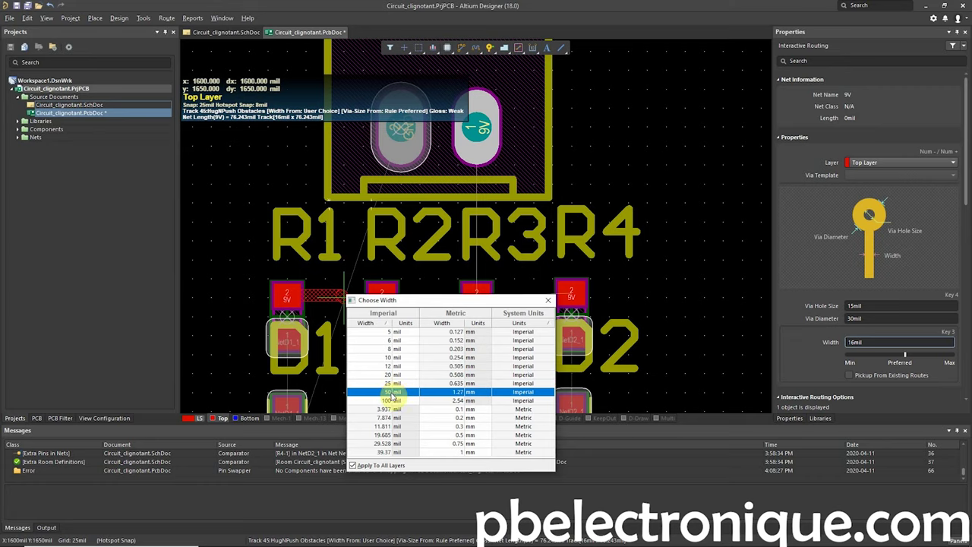
left_click(393, 400)
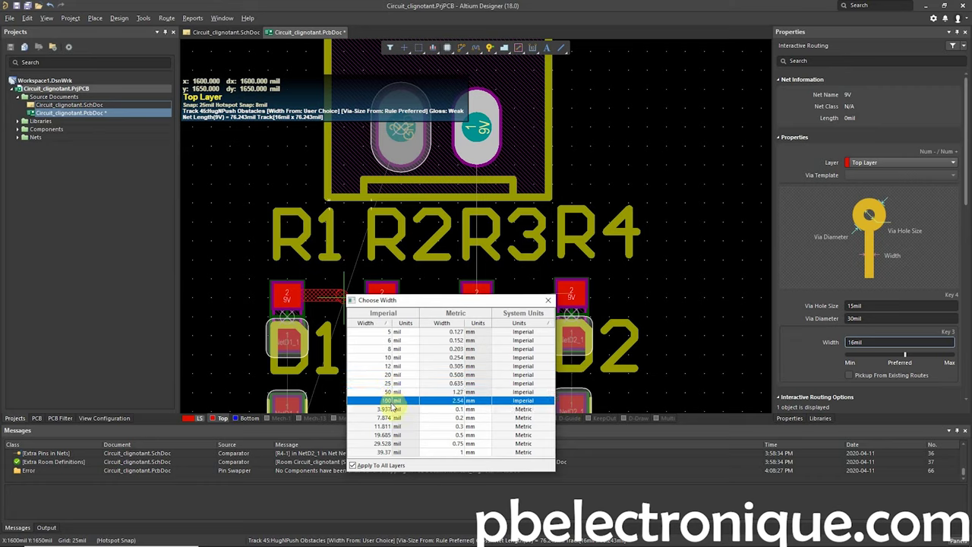
left_click_drag(393, 408, 403, 351)
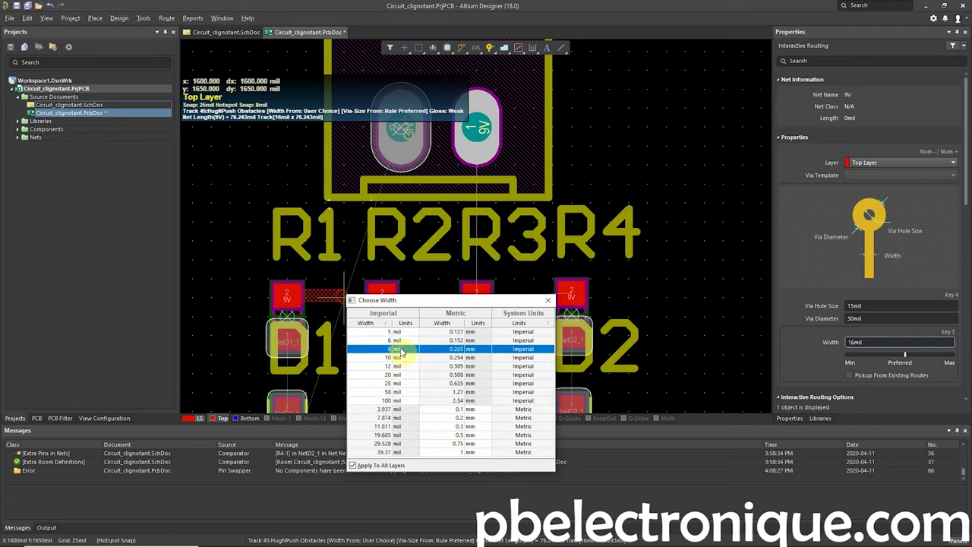
left_click(402, 357)
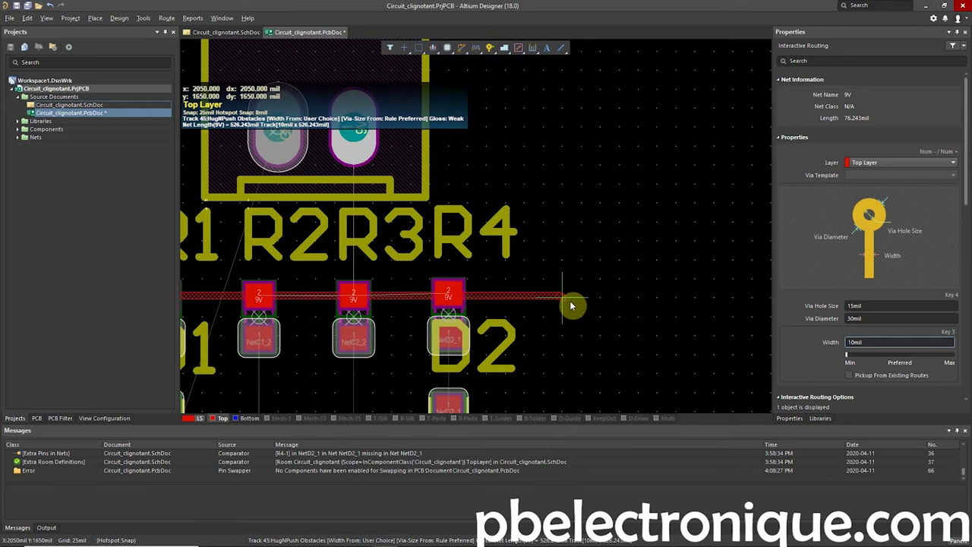
- Pause the 9V route and edit the track width in the Properties panel
key("Tab")
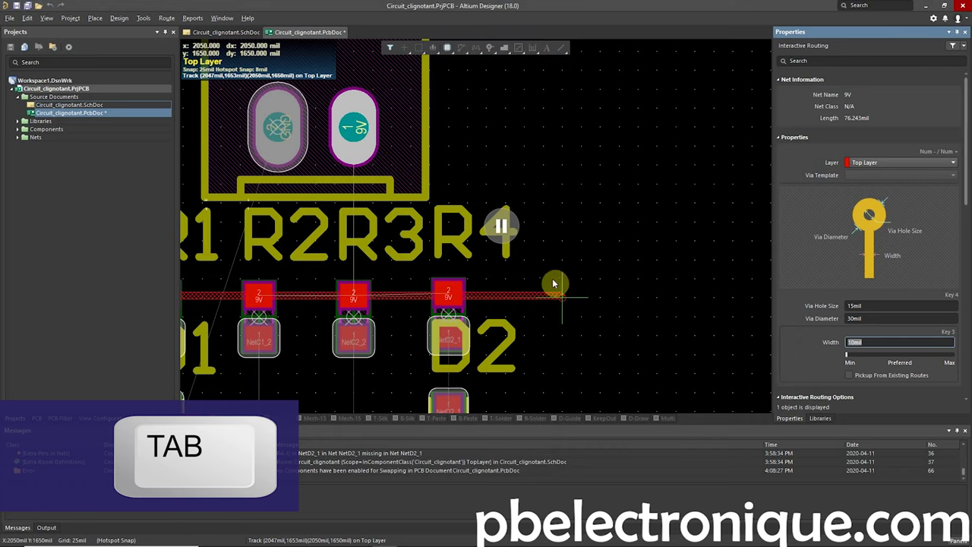
left_click(880, 341)
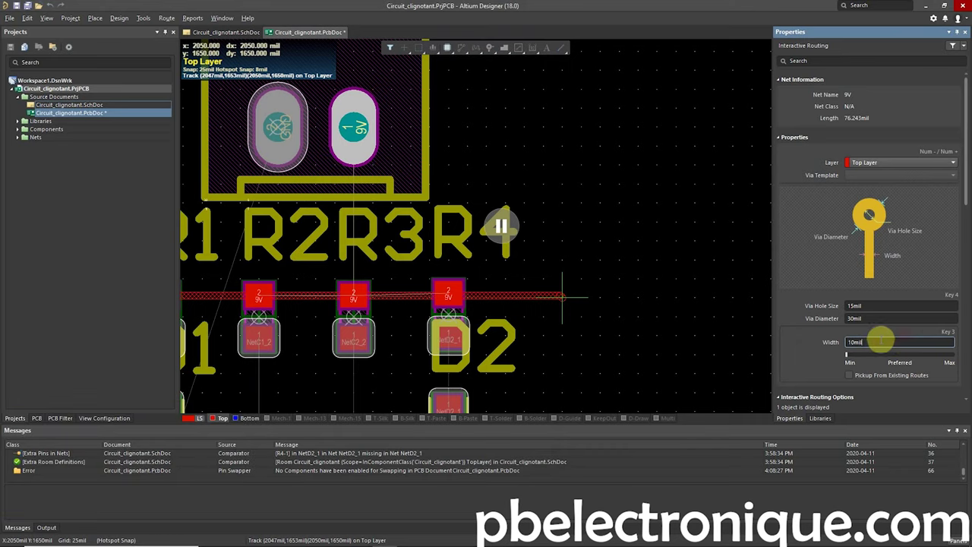
double_click(870, 342)
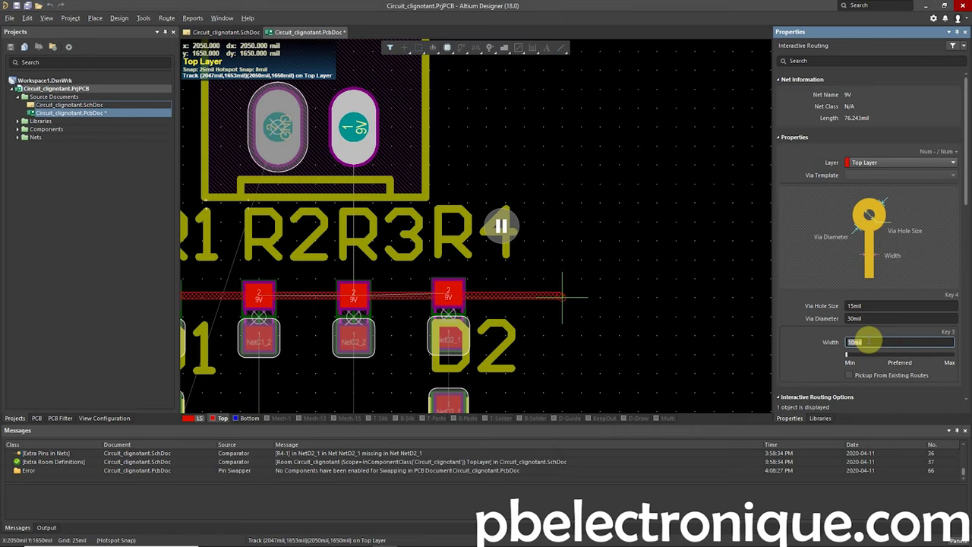
key("Return")
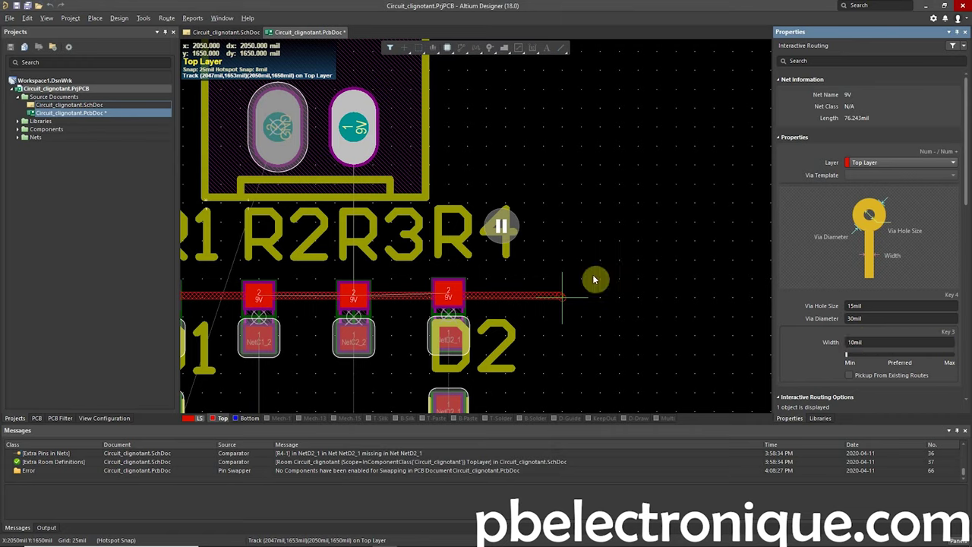
- Extend the 9V track along the resistor pads and bring up the preset track-width list
left_click(562, 296)
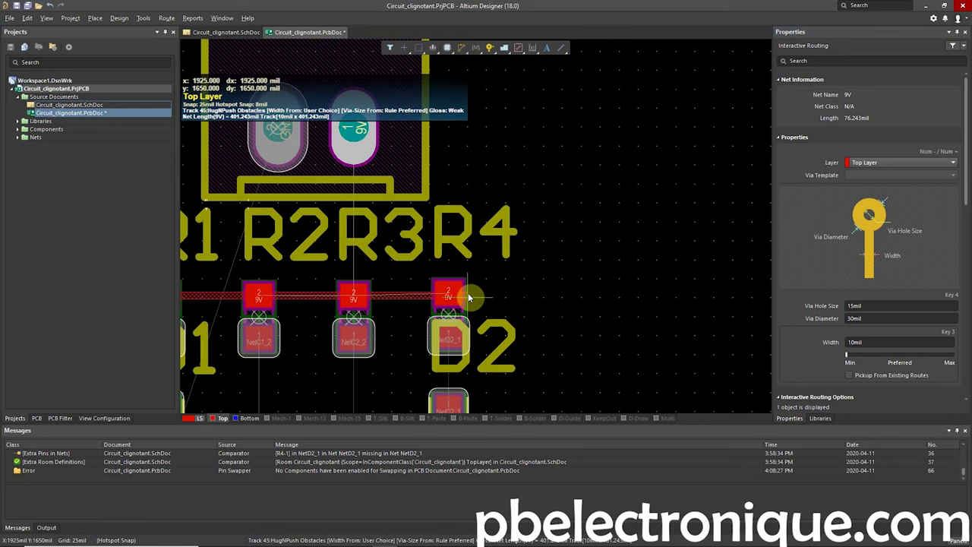
scroll(468, 298, "left", 1, "shift")
scroll(468, 298, "left", 3, "shift")
key("shift+w")
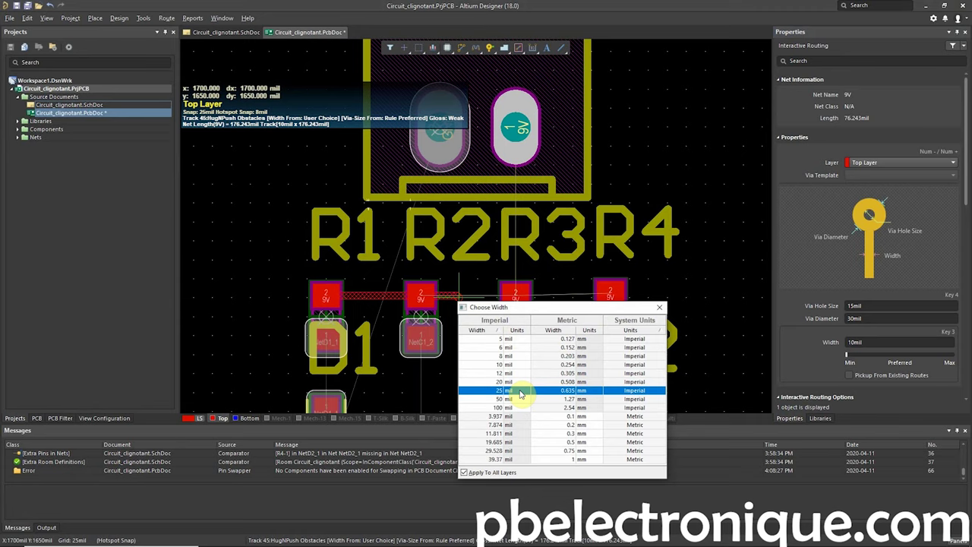
- Run a 25 mil 9V track across the R1–R4 pads, link J1's 9V pin to R3, and save
left_click(520, 394)
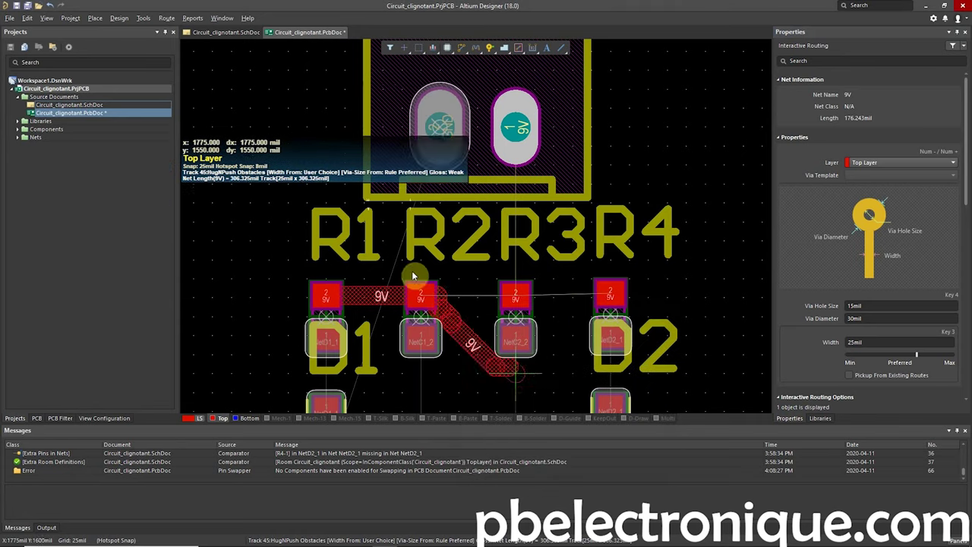
left_click(610, 296)
left_click(518, 131)
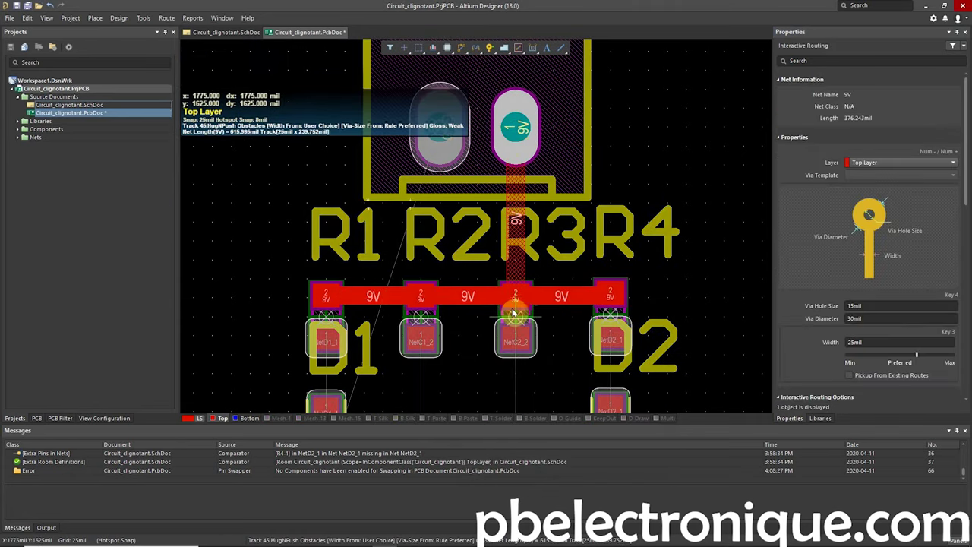
left_click(512, 306)
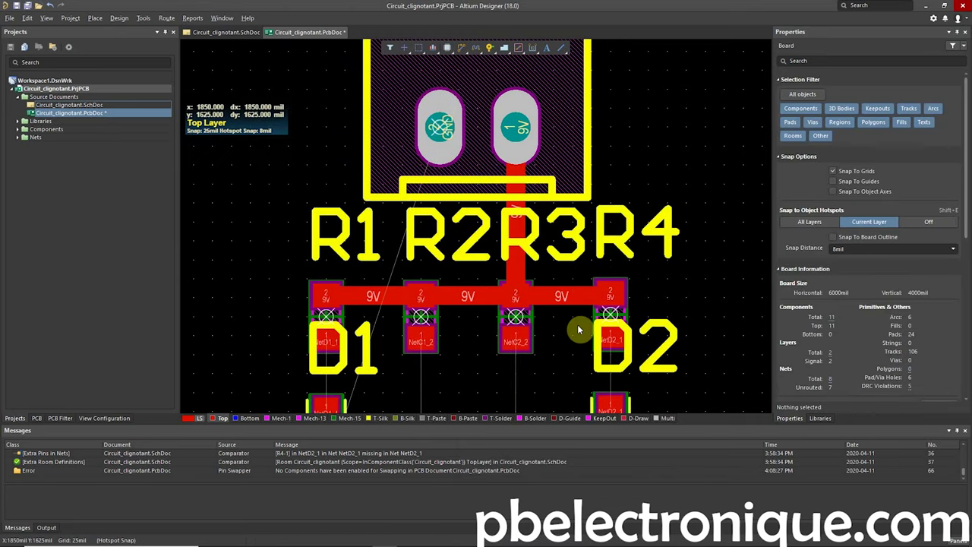
right_click_drag(580, 318, 551, 318)
key("ctrl+s")
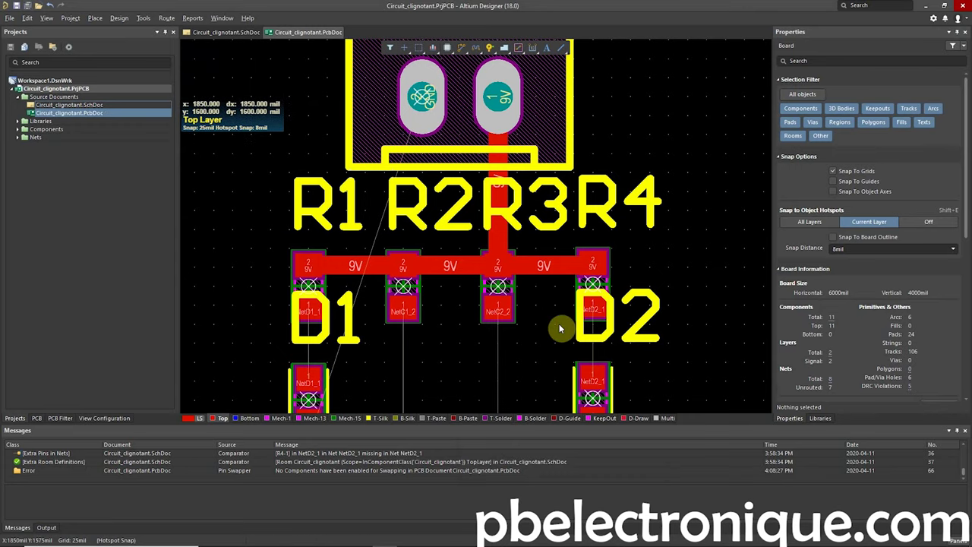
- Route the D1 and D2 LED tracks from their NetD pads to their lower pads
scroll(558, 325, "down", 1, "ctrl")
scroll(558, 325, "down", 1, "ctrl")
scroll(524, 308, "down", 1, "ctrl")
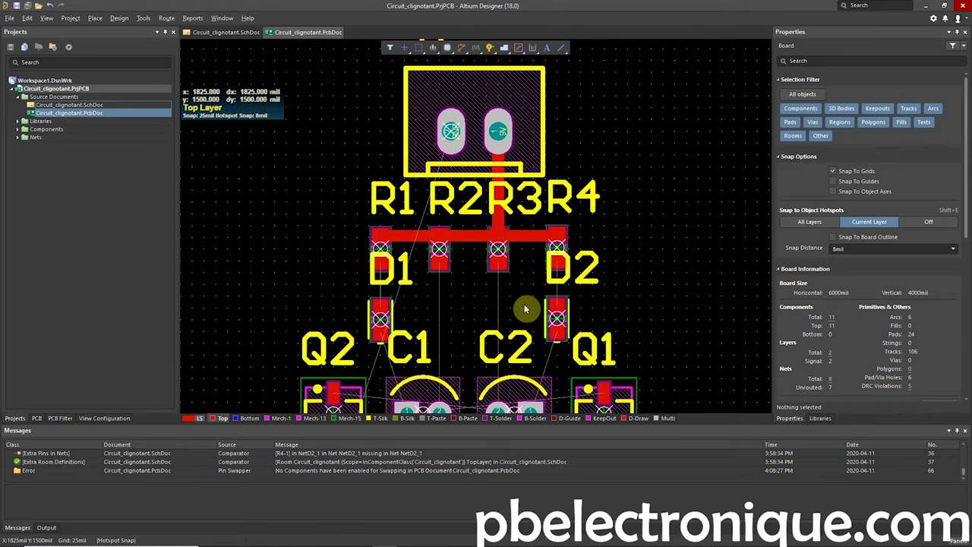
scroll(494, 299, "up", 2, "ctrl")
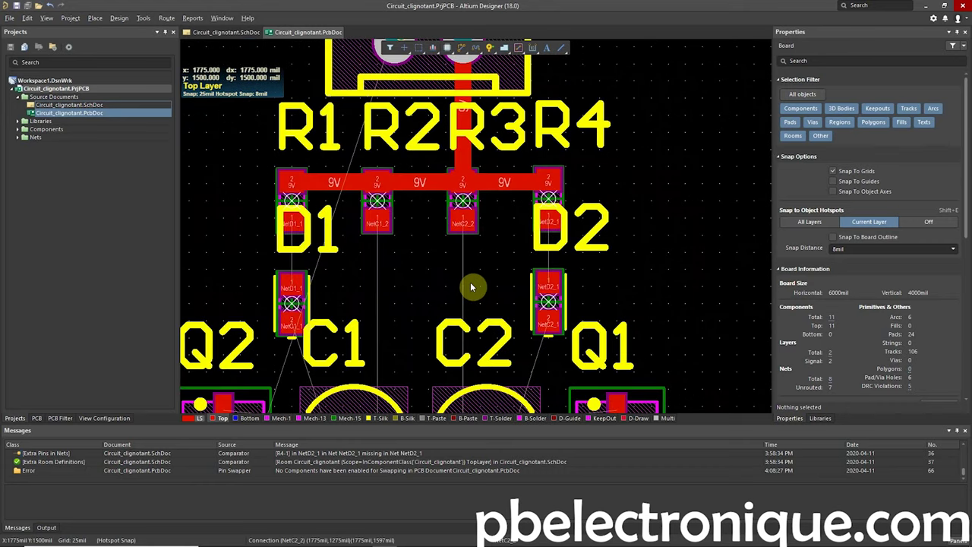
key("ctrl+w")
left_click(287, 224)
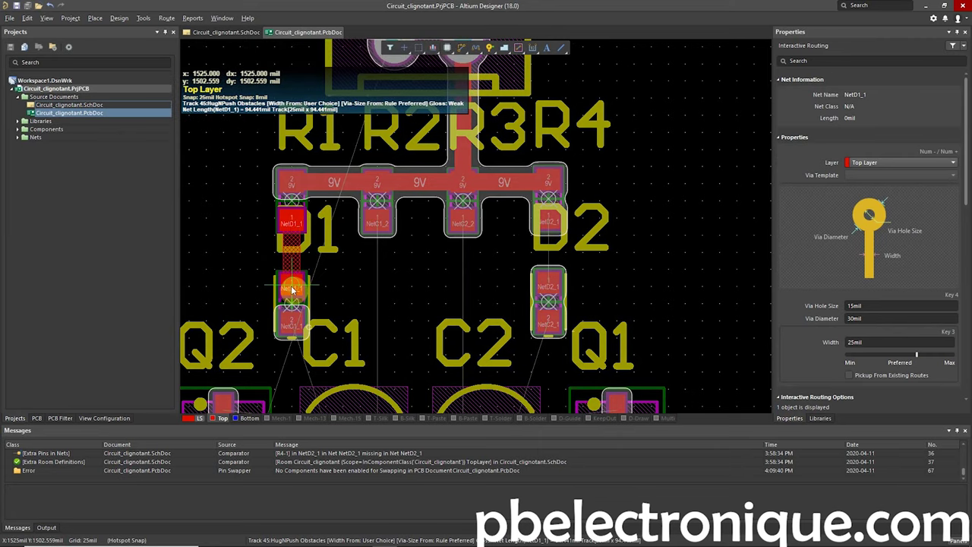
left_click(291, 289)
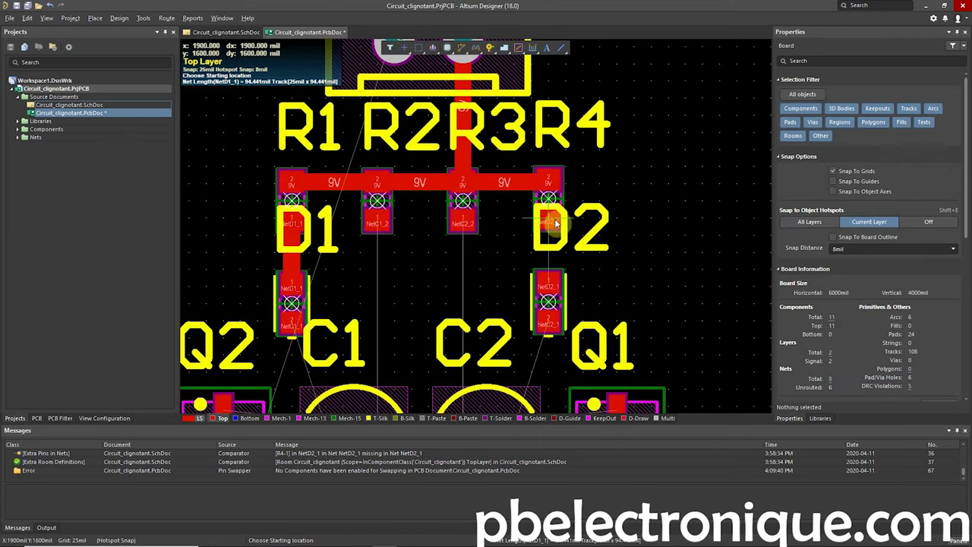
left_click(548, 220)
left_click(552, 285)
- Route NetC2_2 down to C2's pad and NetC1_2 down to C1's pad
left_click(462, 222)
scroll(461, 292, "down", 3)
left_click(459, 305)
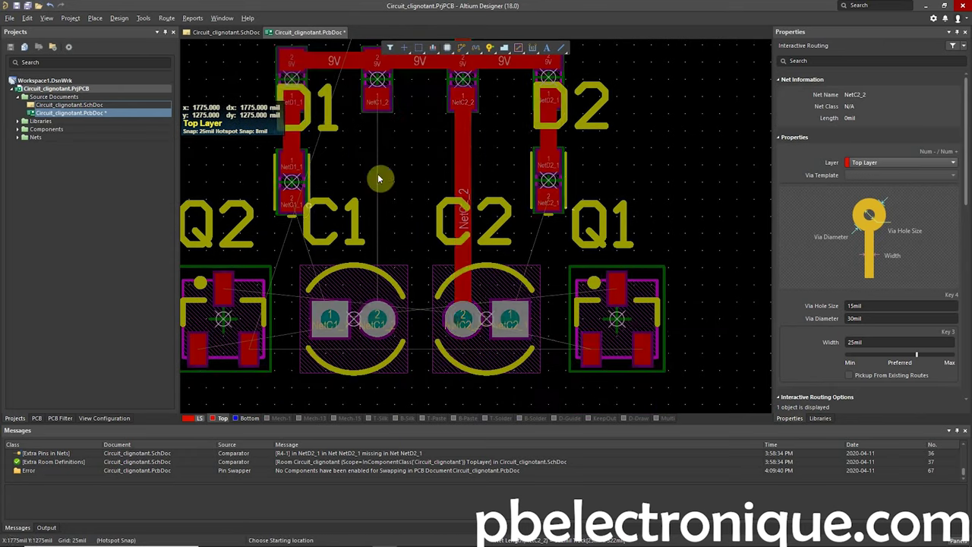
right_click(378, 173)
left_click(378, 80)
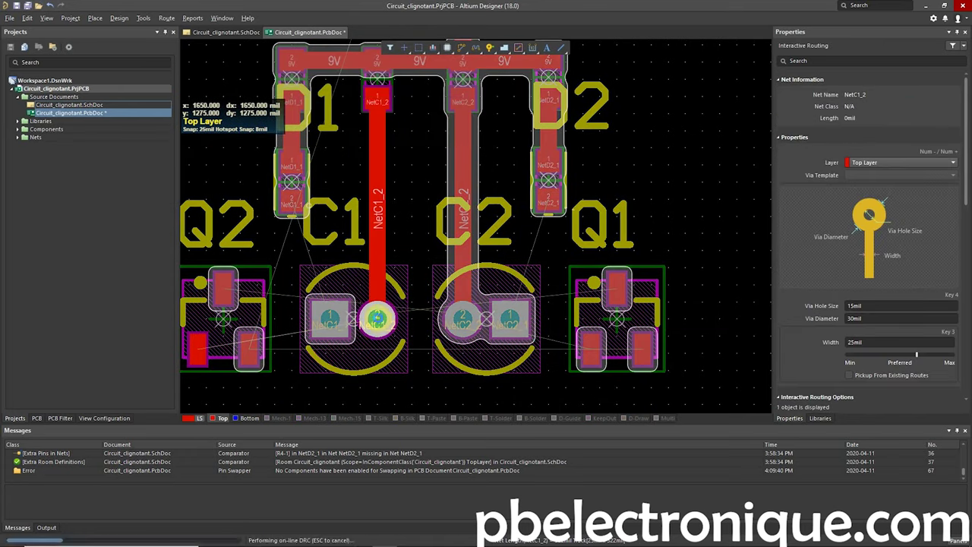
left_click(377, 319)
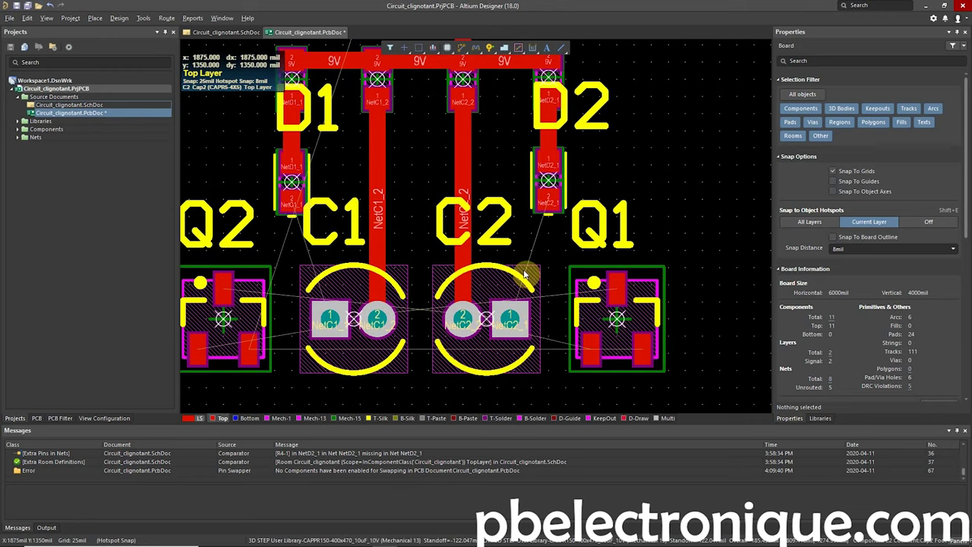
key("shift")
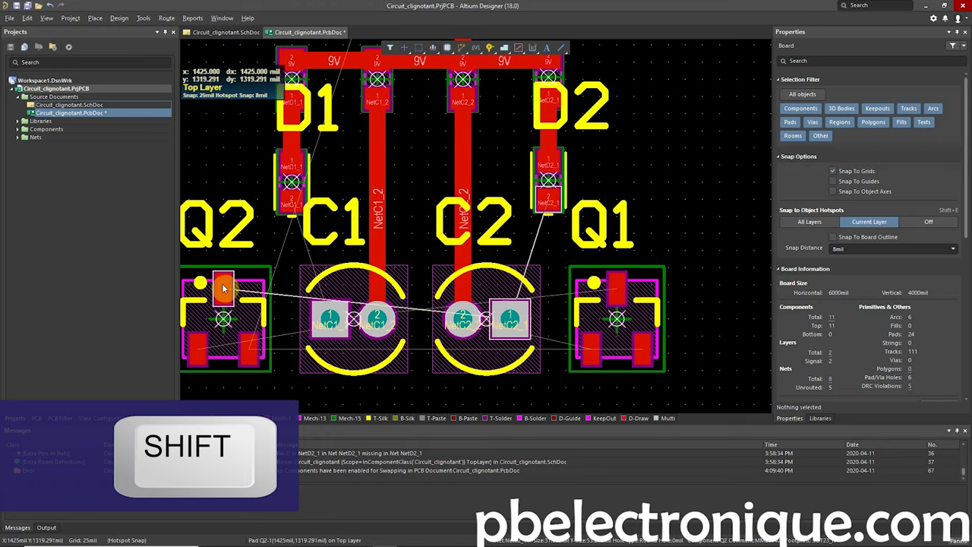
- Swap the transistors so Q2 sits right of C2 and Q1 just left of C1
right_click_drag(229, 281, 253, 266)
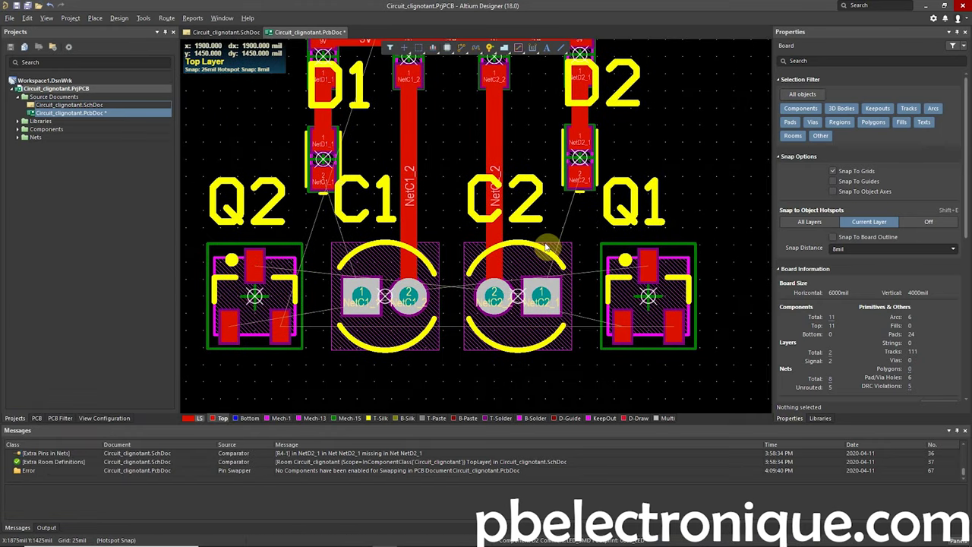
scroll(309, 293, "down", 1, "ctrl")
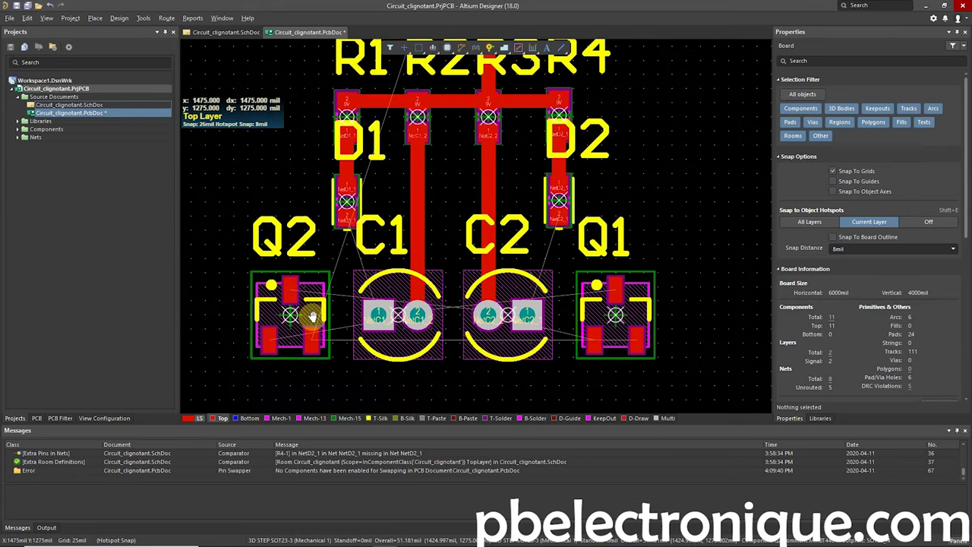
left_click(284, 306)
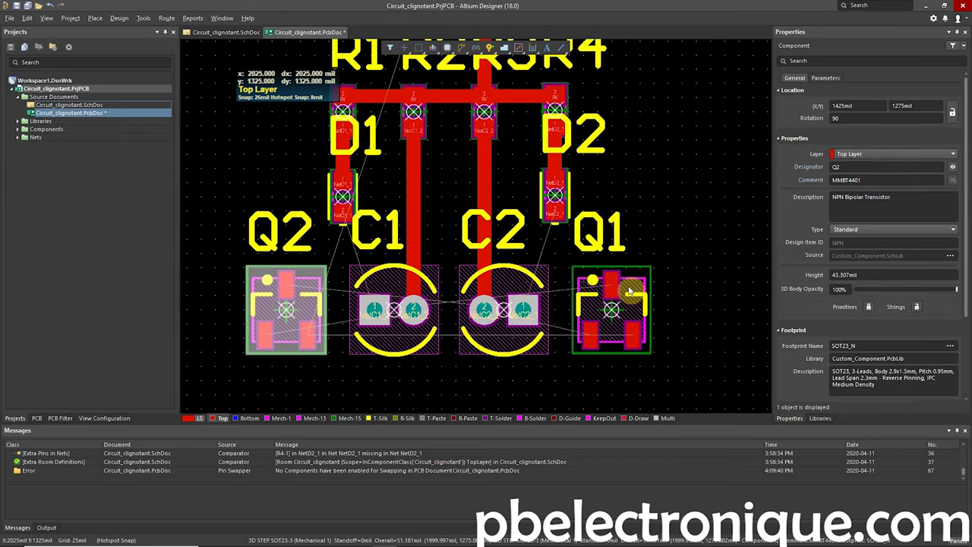
mouse_move(601, 280)
left_mouse_down()
mouse_move(600, 323)
mouse_move(275, 152)
left_mouse_up()
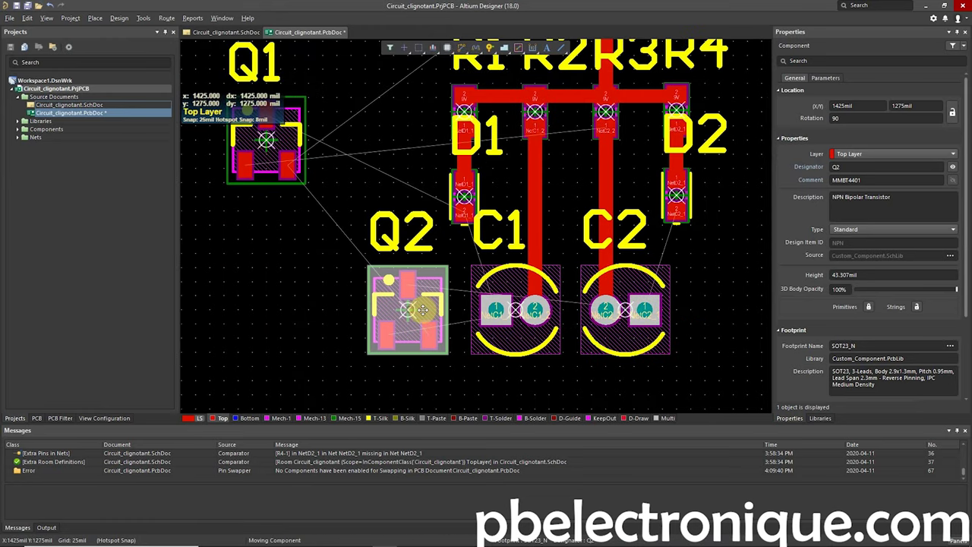
left_click_drag(410, 331, 733, 331)
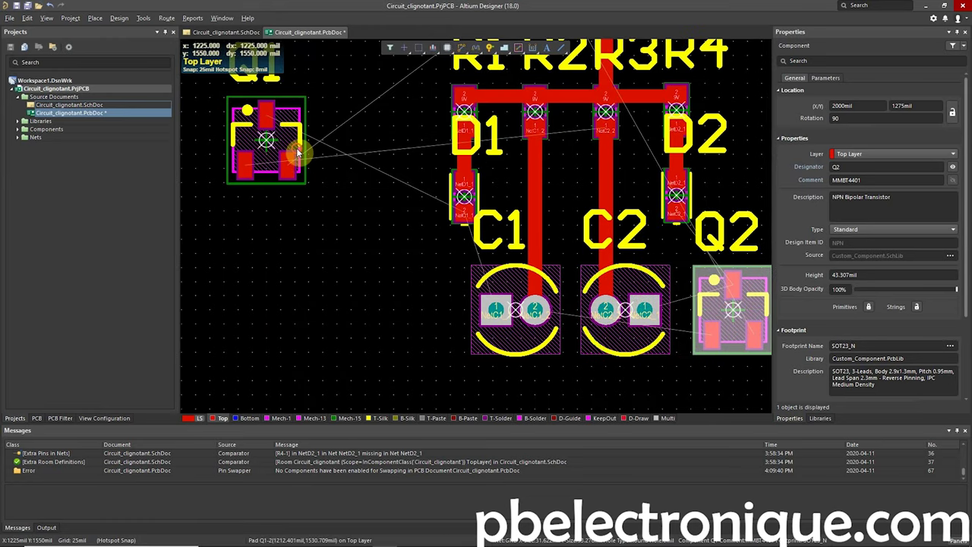
left_click_drag(293, 152, 442, 324)
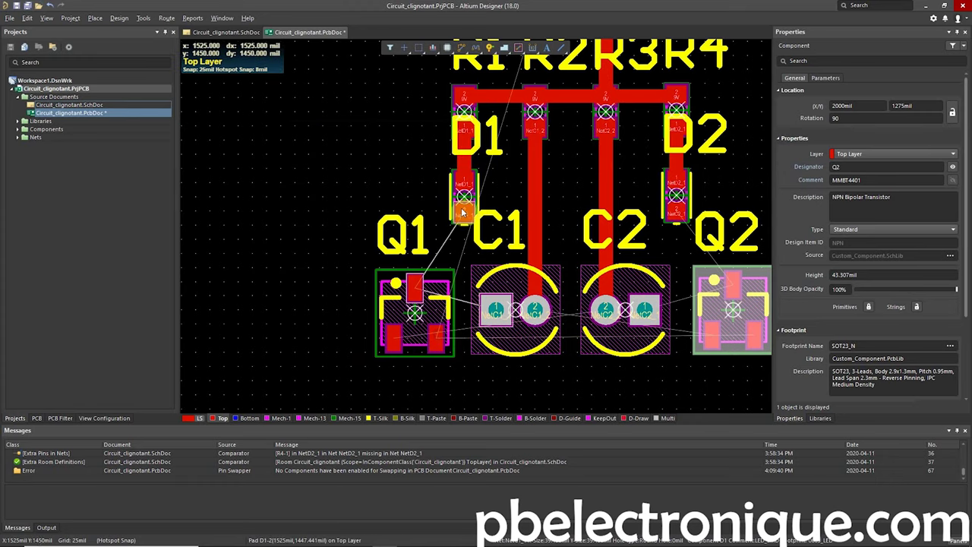
left_click(276, 36)
- Check the transistor order on the schematic, then return to the PCB layout
left_click(235, 33)
scroll(375, 293, "up", 5, "ctrl")
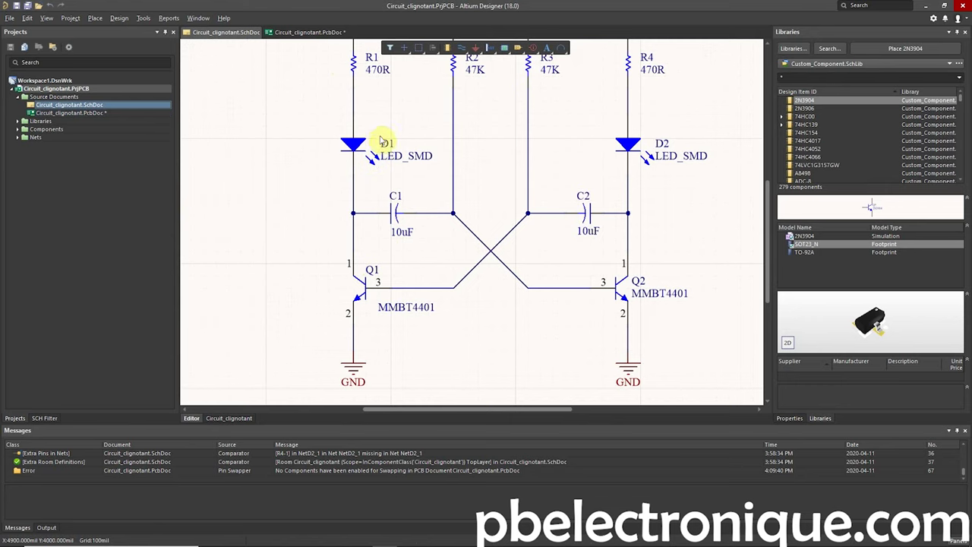
left_click(317, 34)
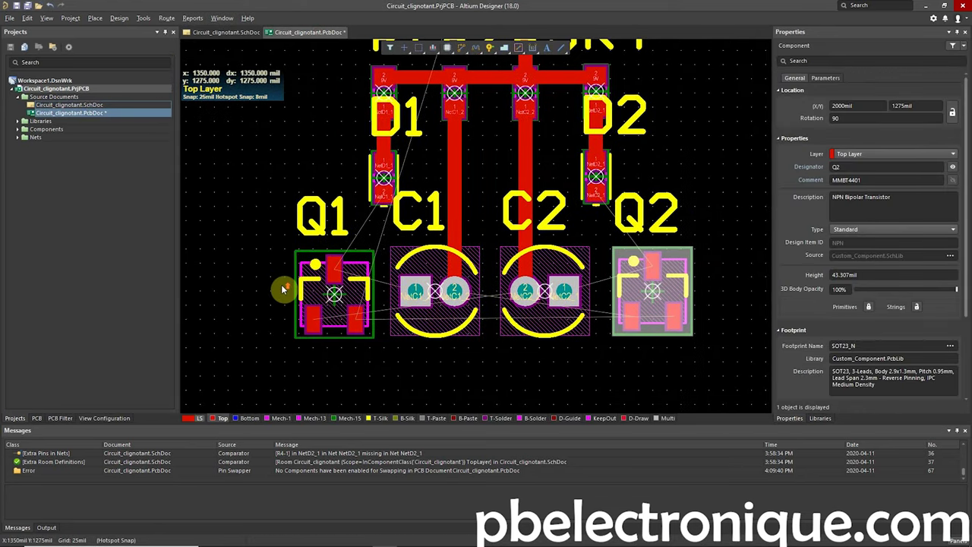
- Rotate Q1 by 180° beside C1
right_click_drag(281, 284, 351, 313)
scroll(352, 313, "up", 2, "ctrl")
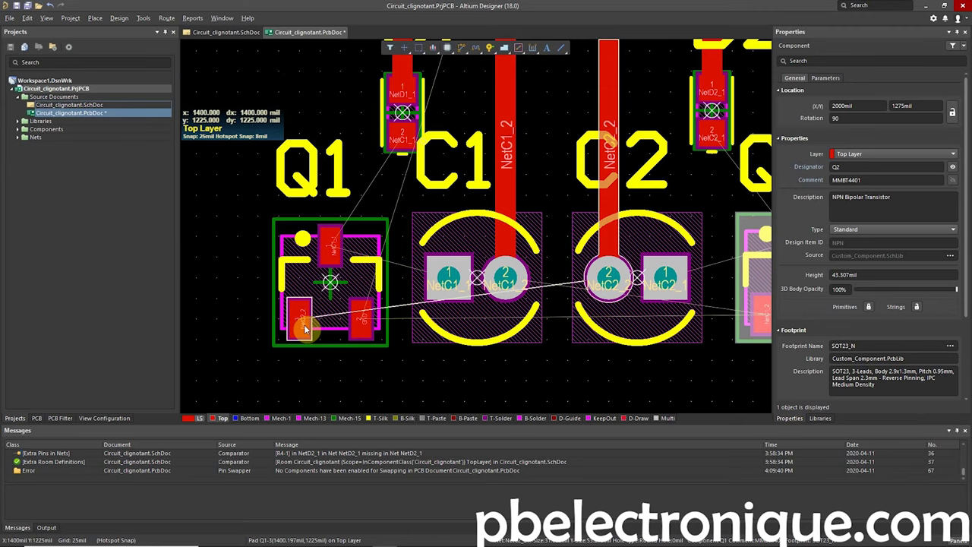
mouse_move(362, 324)
left_mouse_down()
mouse_move(331, 271)
mouse_move(341, 273)
left_mouse_up()
key("space")
key("space")
key("space")
key("space")
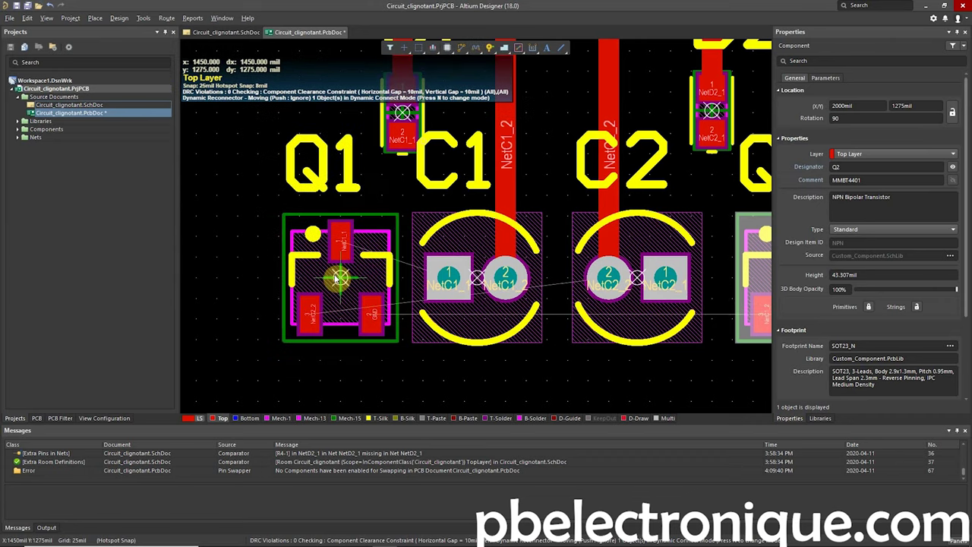
- Nudge Q2 25 mil left to X 1975mil, closer to C2
scroll(341, 273, "down", 2, "ctrl")
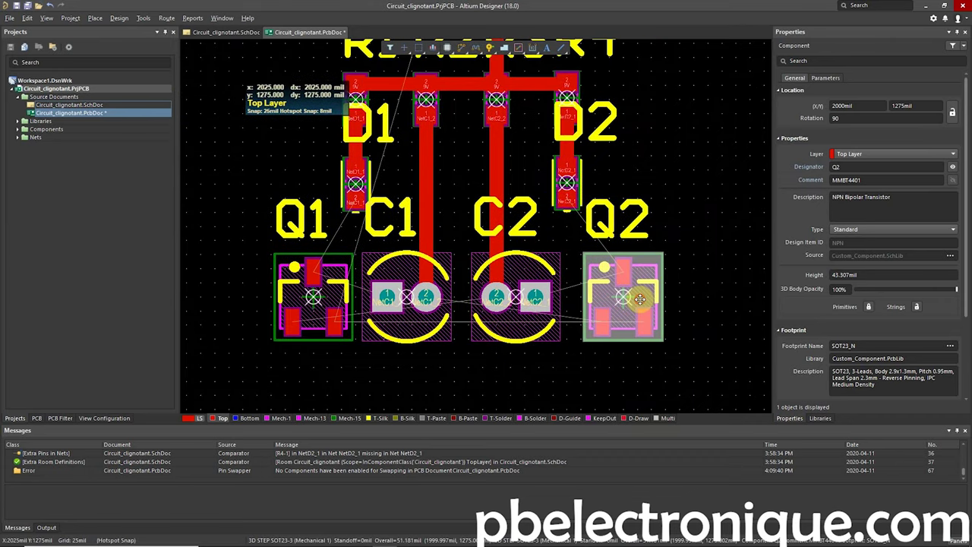
left_click_drag(623, 297, 607, 296)
scroll(579, 282, "up", 1, "ctrl")
scroll(565, 285, "left", 2, "shift")
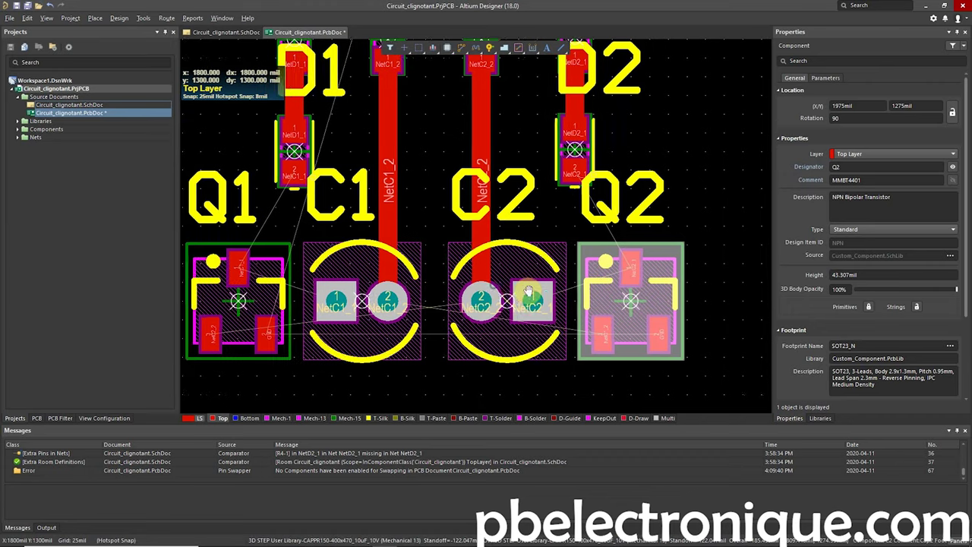
key("ctrl+w")
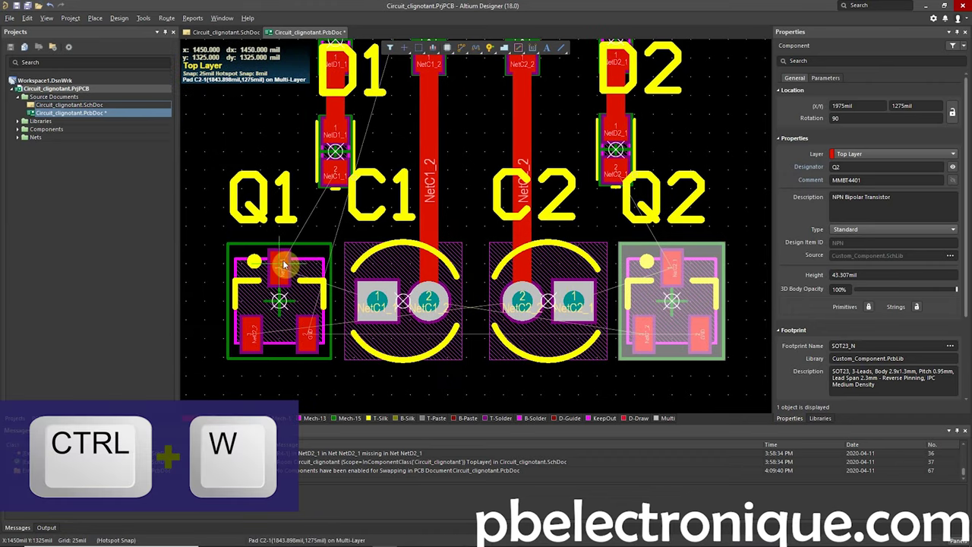
- Route tracks from Q1's top pad to D1 and from Q2's top pad to D2
left_click(279, 262)
left_click(337, 177)
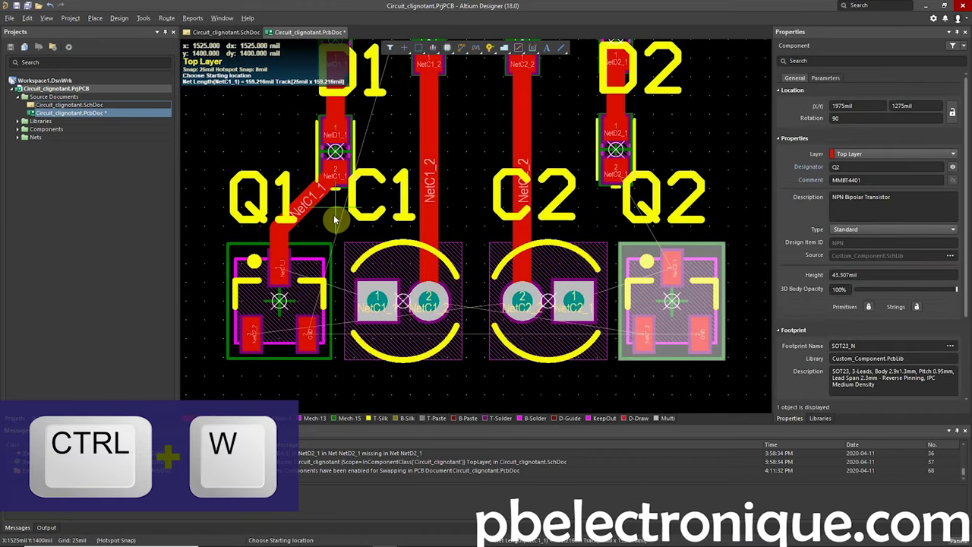
key("Escape")
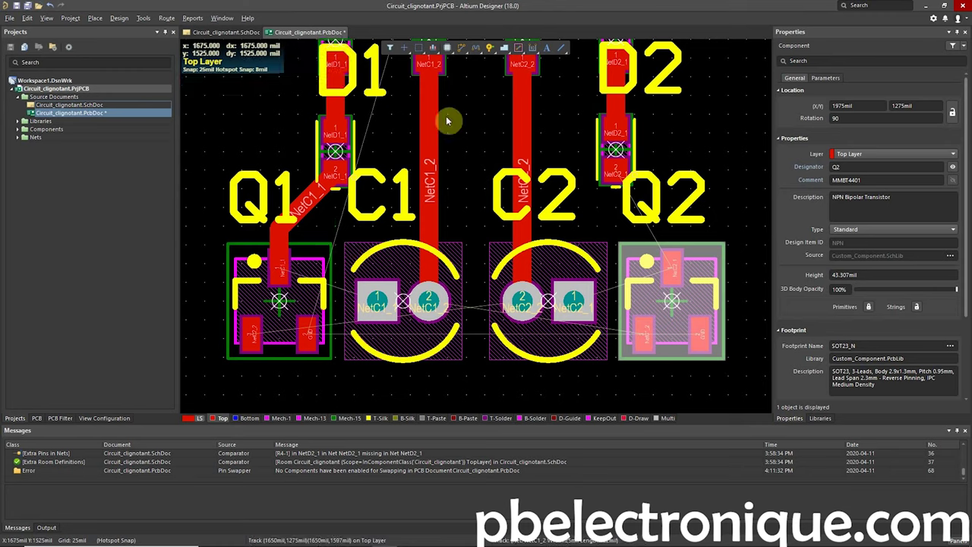
left_click(468, 55)
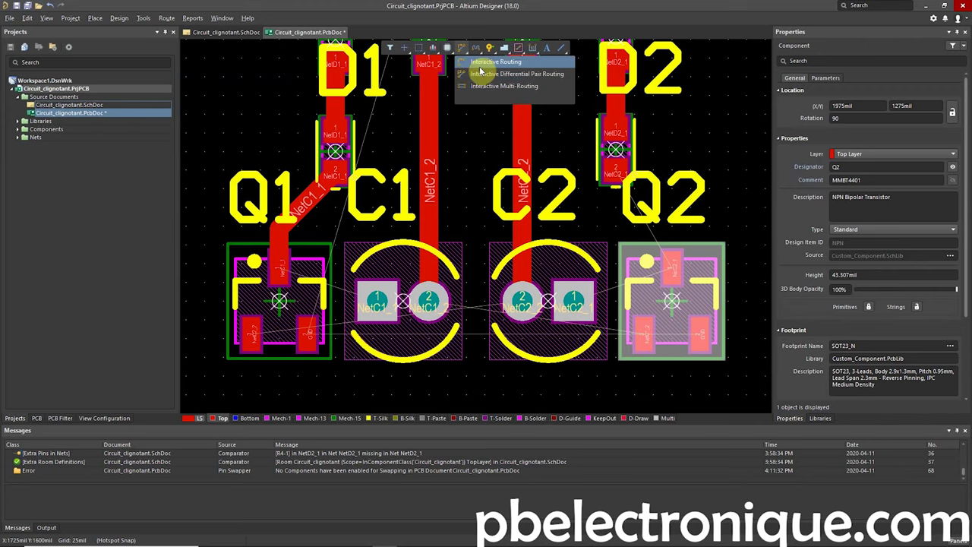
left_click(505, 66)
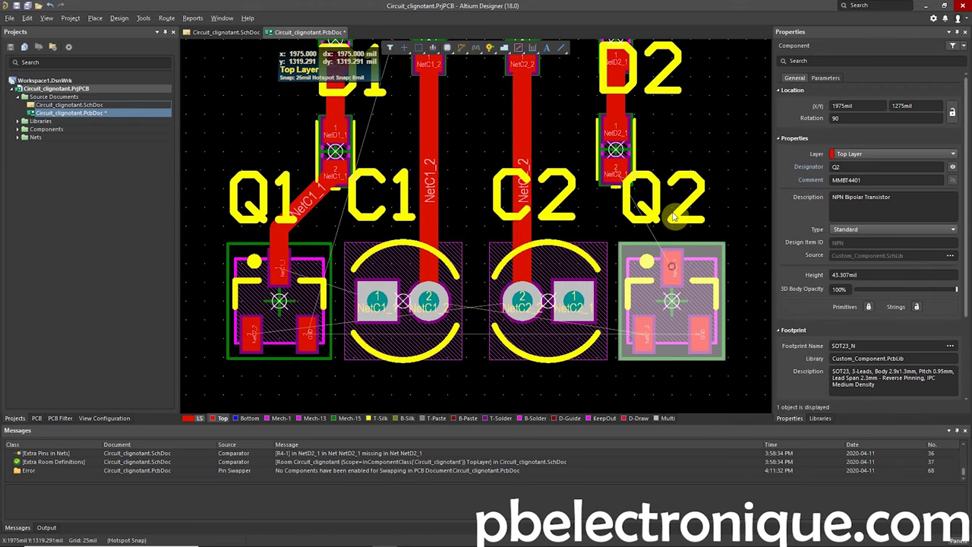
left_click(671, 264)
left_click(640, 191)
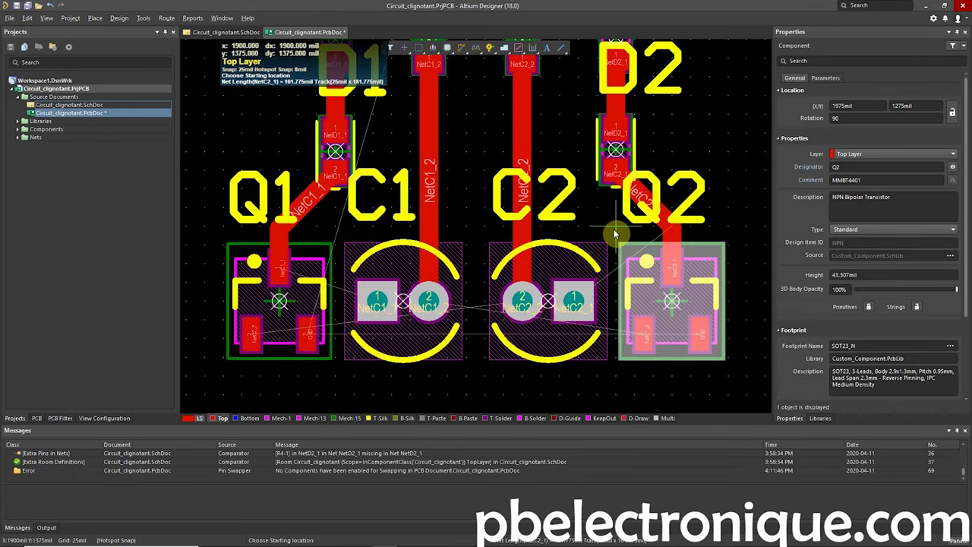
- Connect C1's square pad to Q1's top pad and begin a track from C2's square pad
left_click(383, 299)
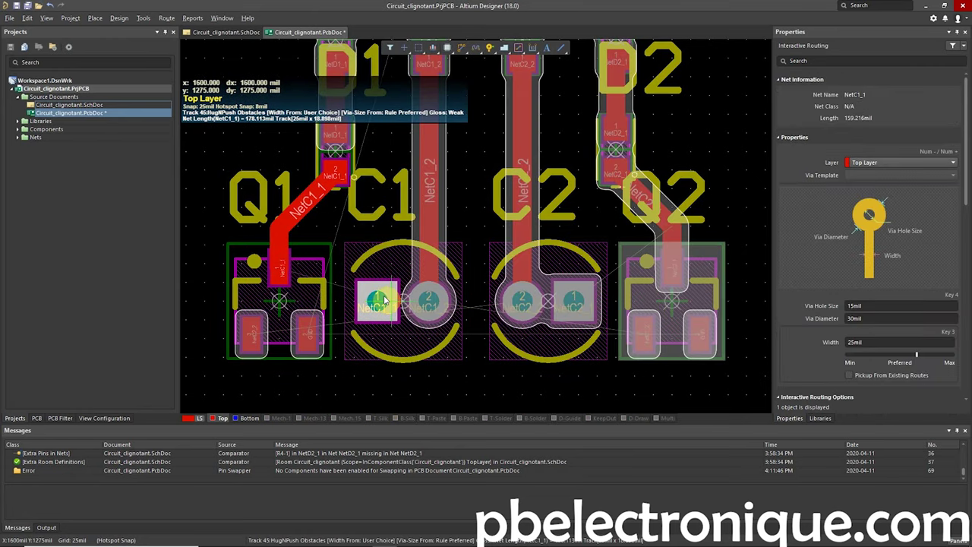
left_click(278, 271)
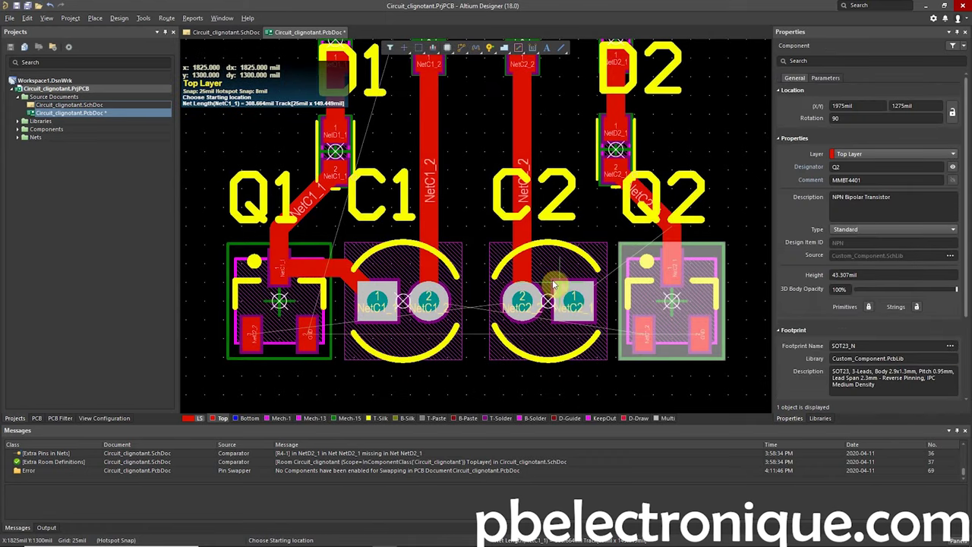
scroll(500, 303, "down", 1, "shift")
scroll(500, 303, "down", 1, "shift")
left_click(500, 304)
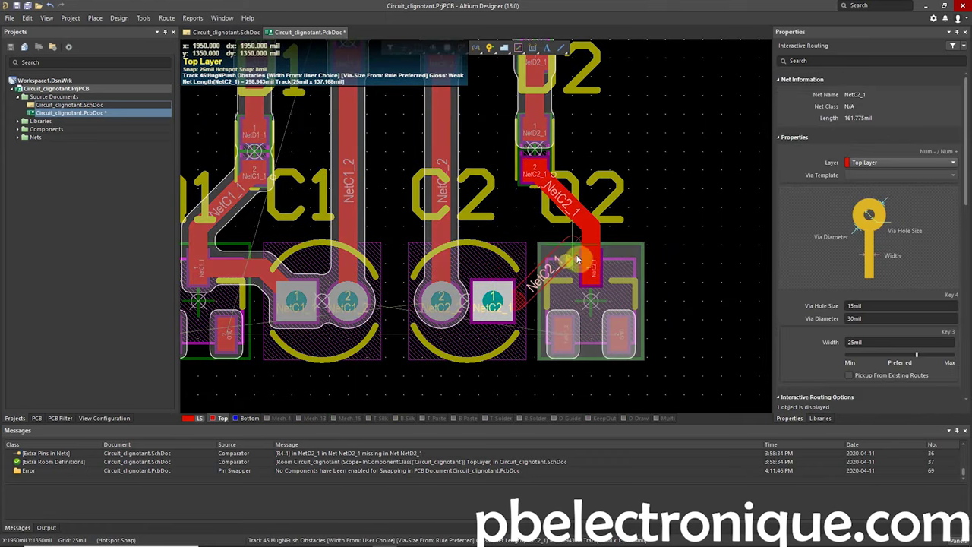
- Try arc, right-angle and any-angle corners, return to 45°, and finish C2's track on Q2's top pad
key("shift+space")
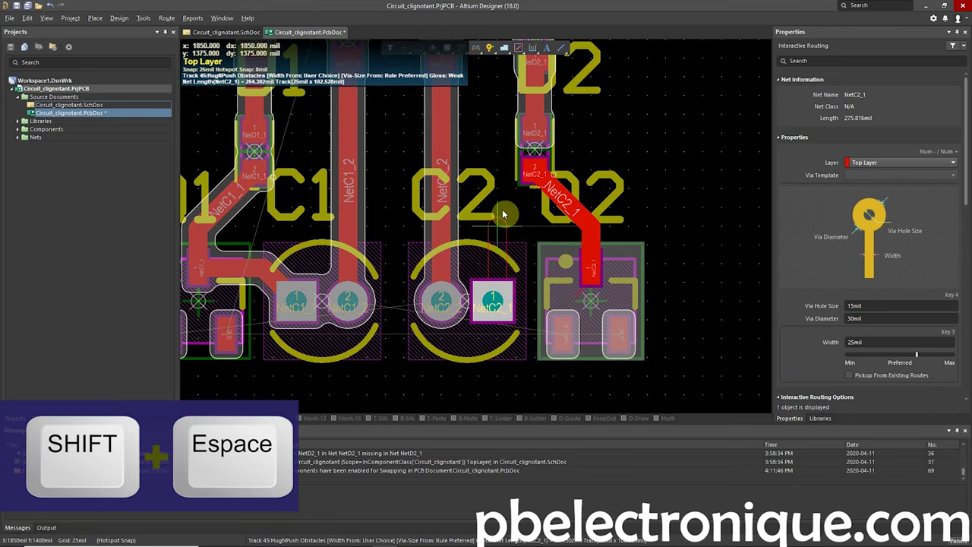
scroll(493, 383, "down", 1)
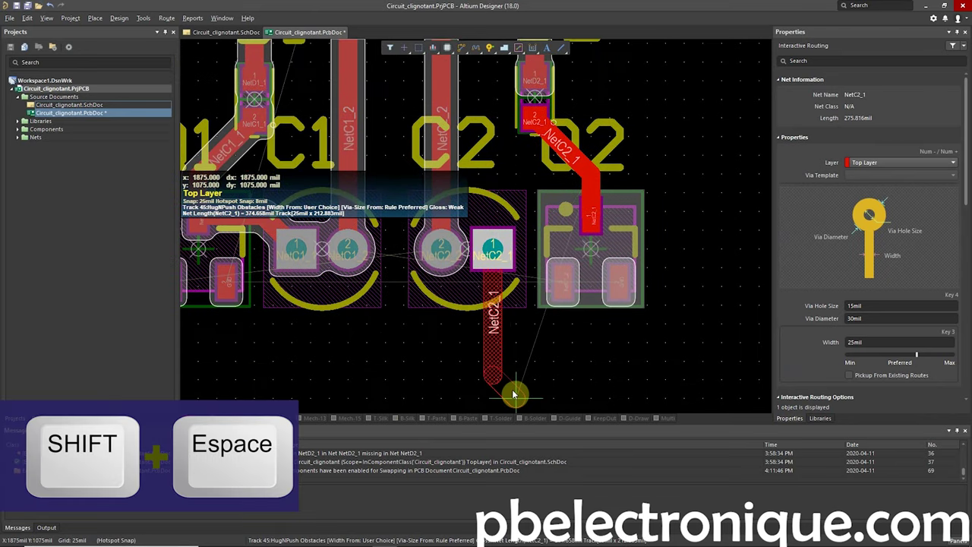
key("shift+space")
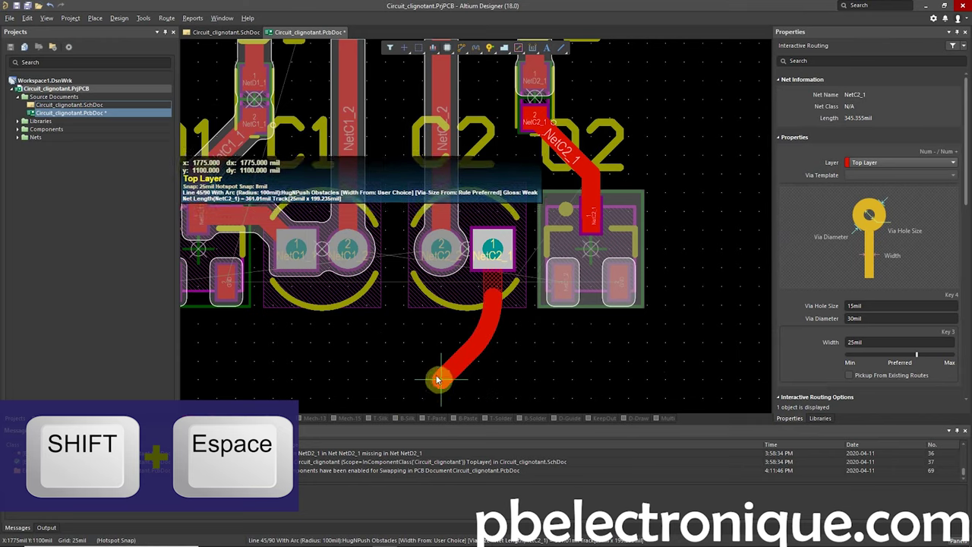
key("shift+space")
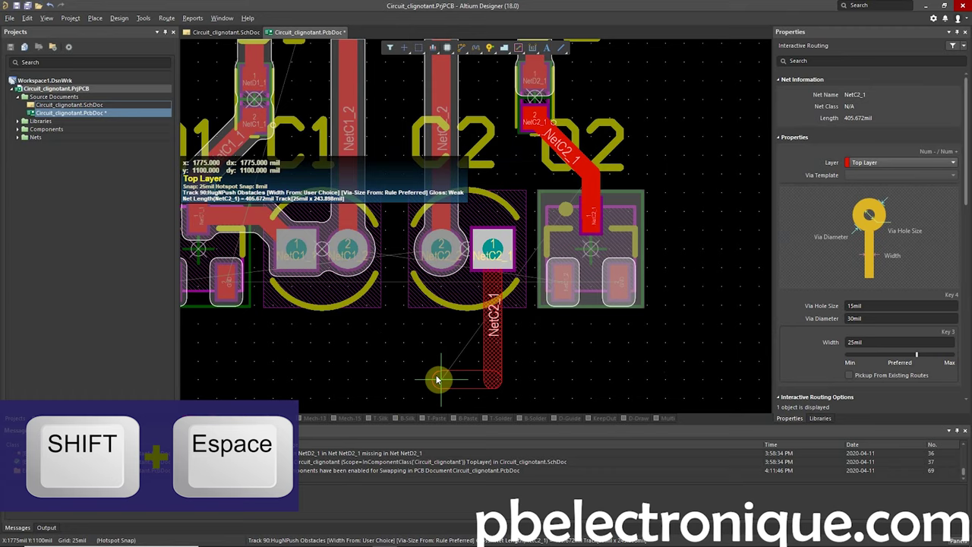
key("shift+space")
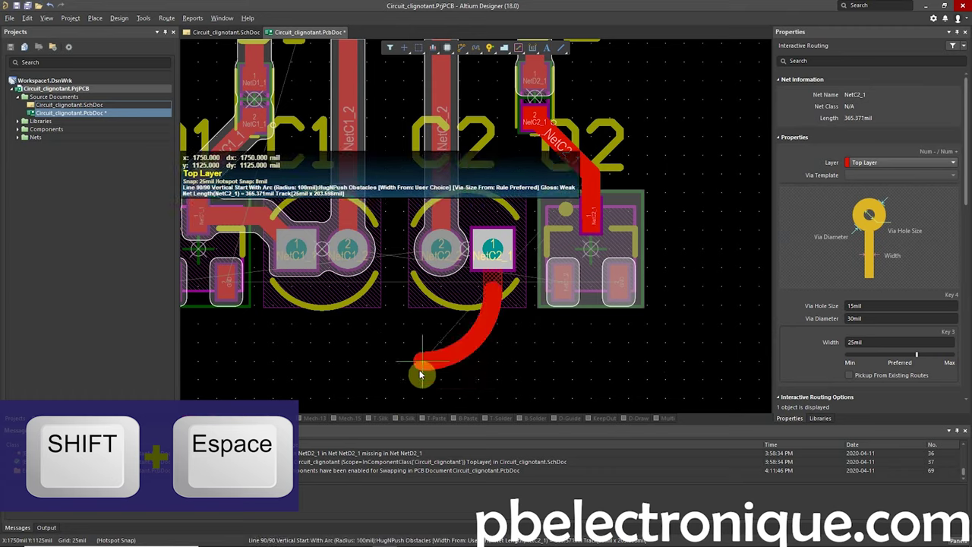
key("shift+space")
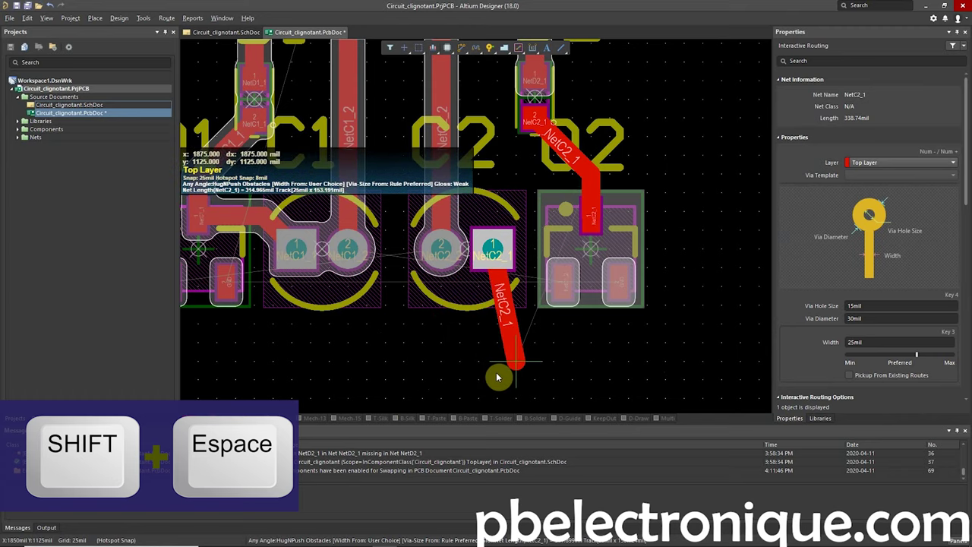
key("shift+space")
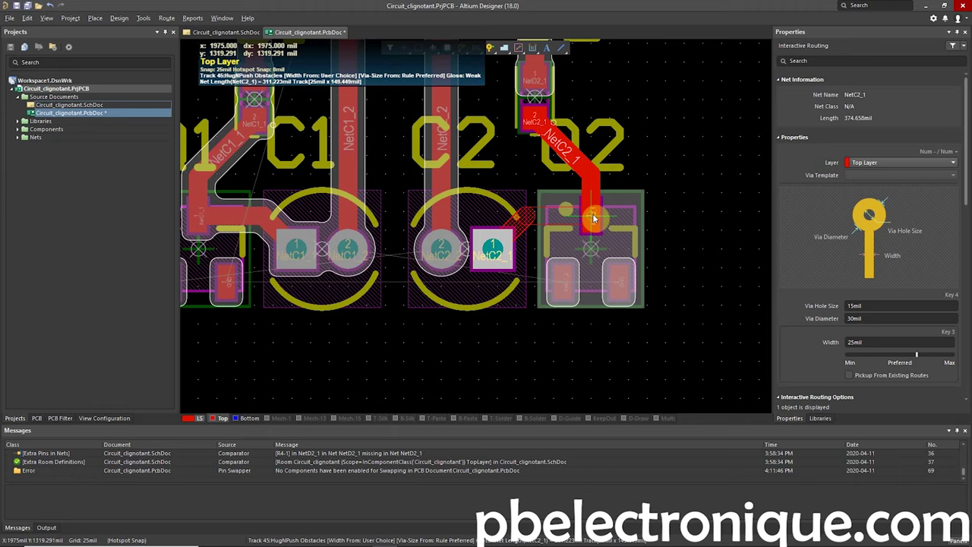
key("shift+space")
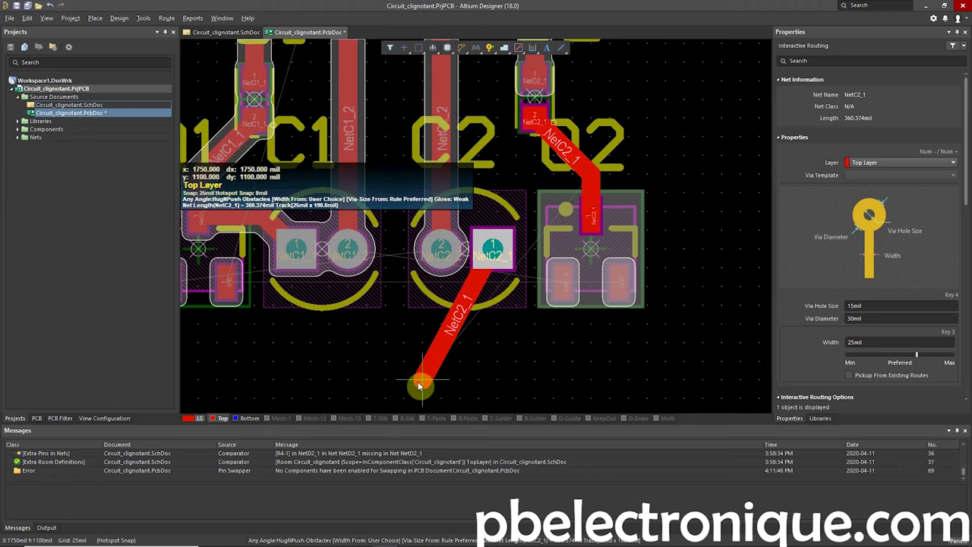
key("shift+space")
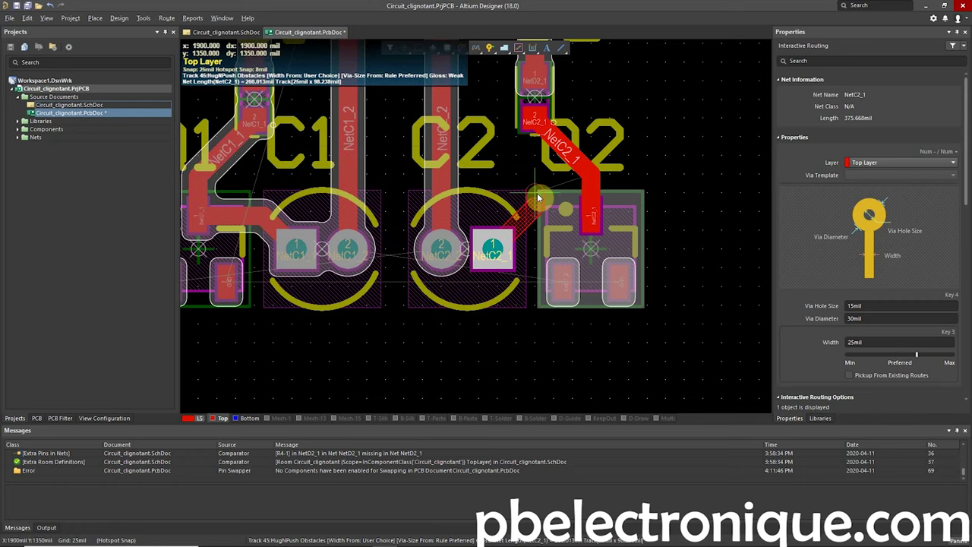
left_click(595, 213)
scroll(320, 357, "down", 1, "ctrl")
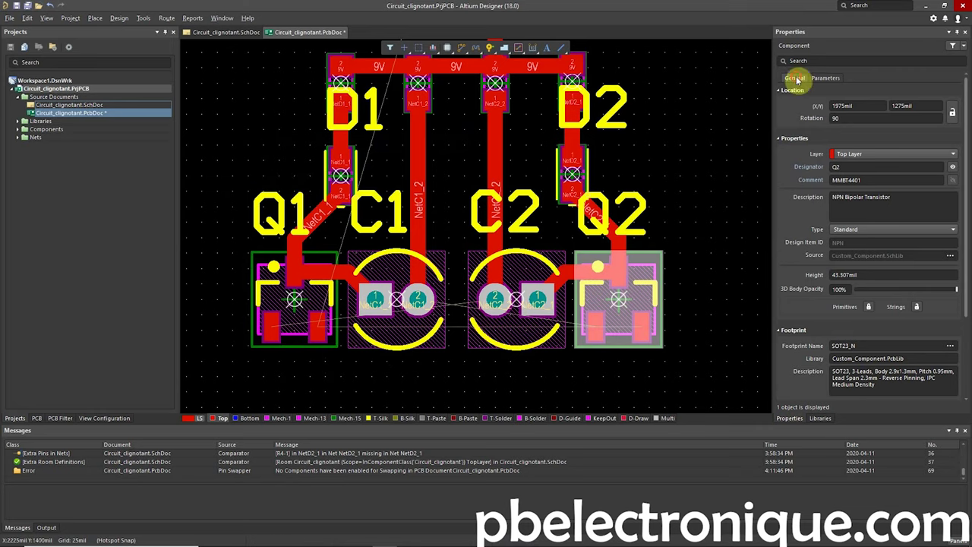
left_click(714, 248)
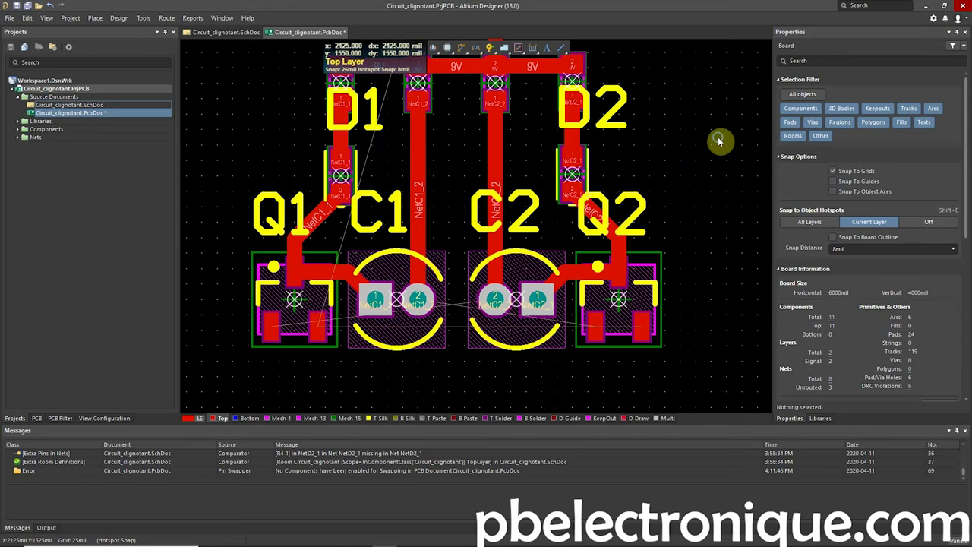
scroll(718, 136, "down", 2, "ctrl")
scroll(680, 167, "down", 2, "ctrl")
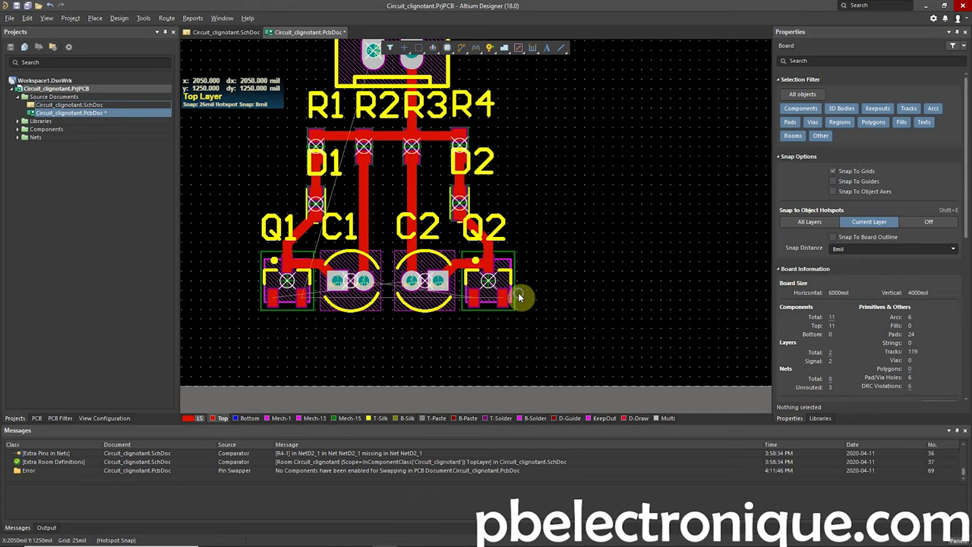
scroll(521, 296, "up", 1, "ctrl")
scroll(422, 305, "up", 1, "ctrl")
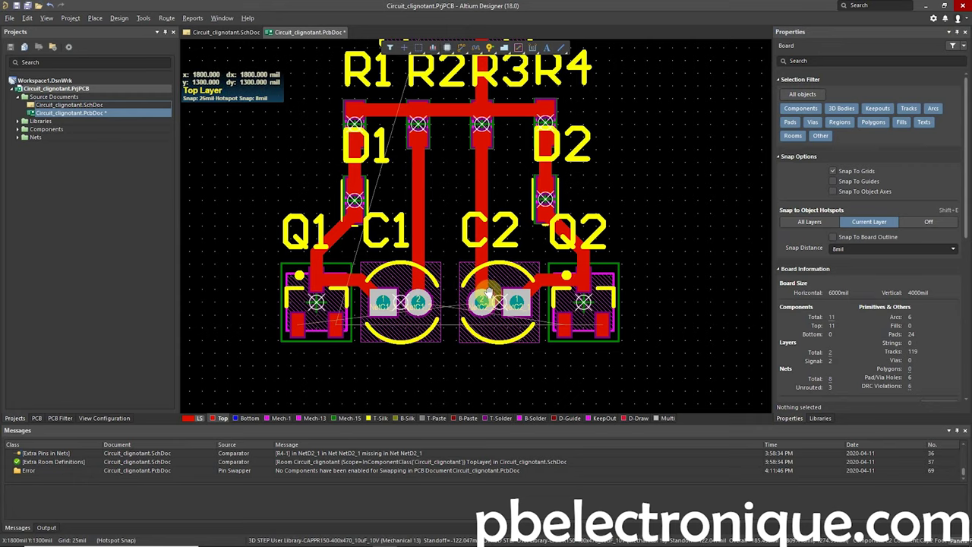
scroll(456, 312, "up", 1, "ctrl")
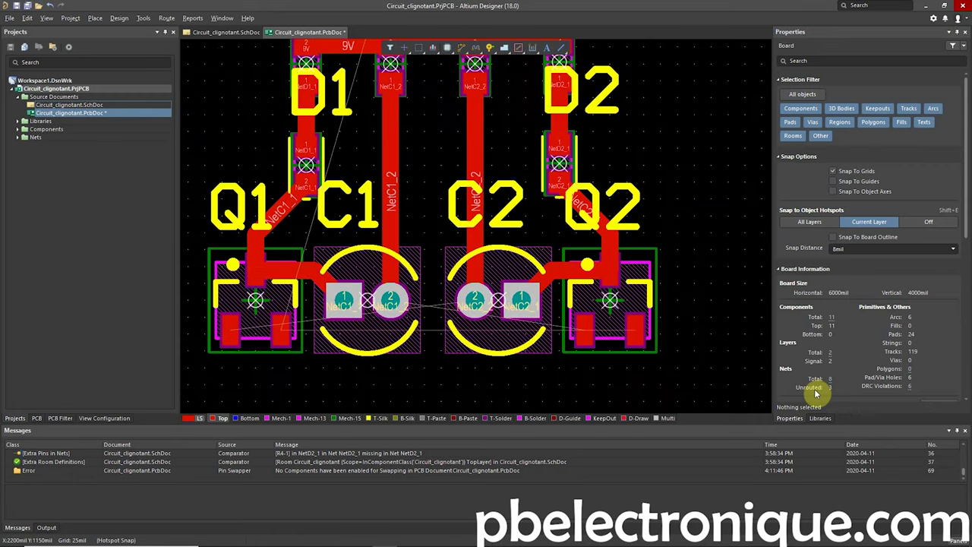
scroll(710, 336, "down", 1)
scroll(467, 319, "up", 2, "ctrl")
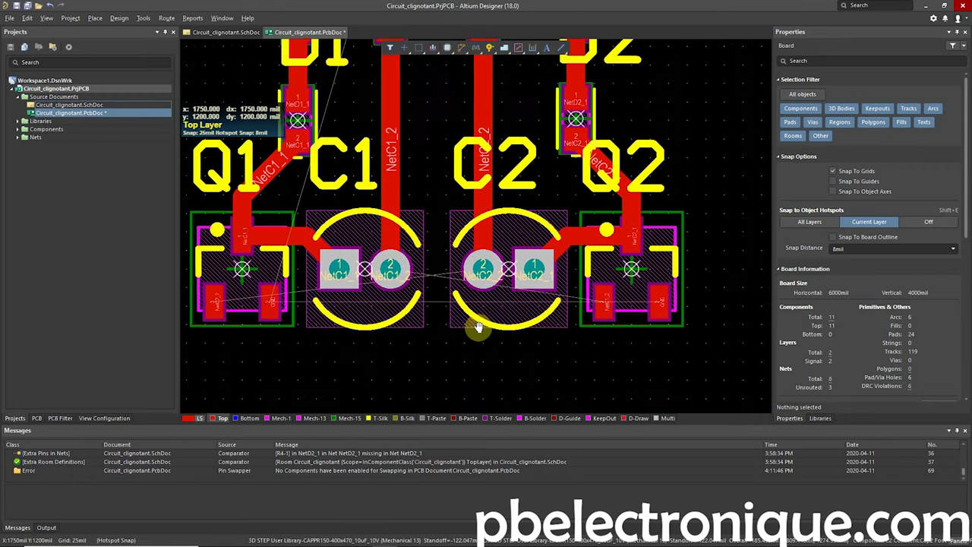
right_click_drag(622, 353, 613, 348)
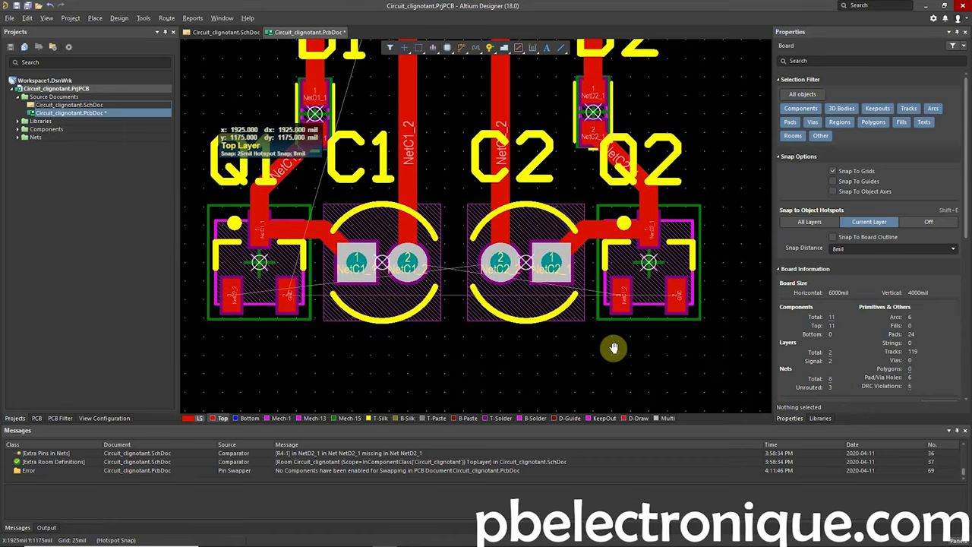
left_click(231, 299)
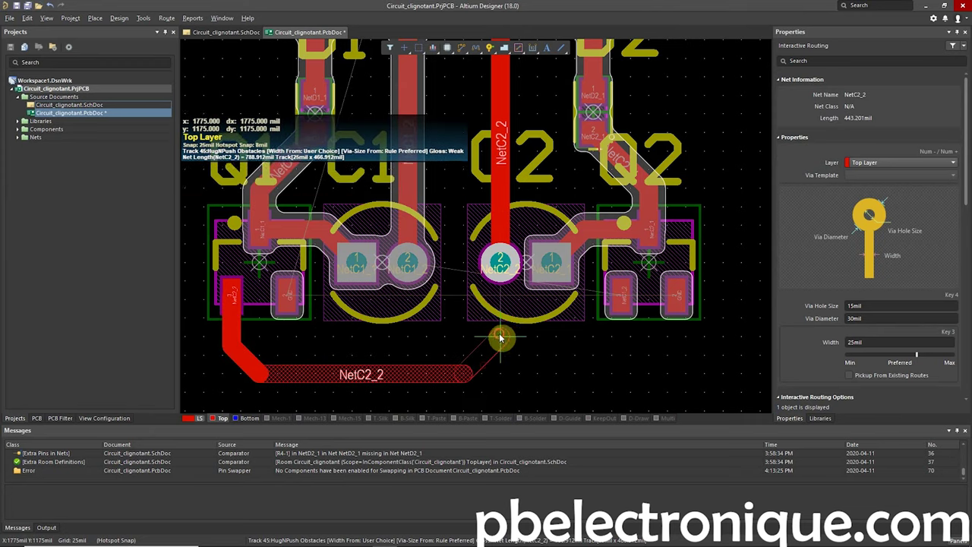
- Finish the NetC2_2 track on C2's pad and cancel an accidental GND route
left_click(500, 262)
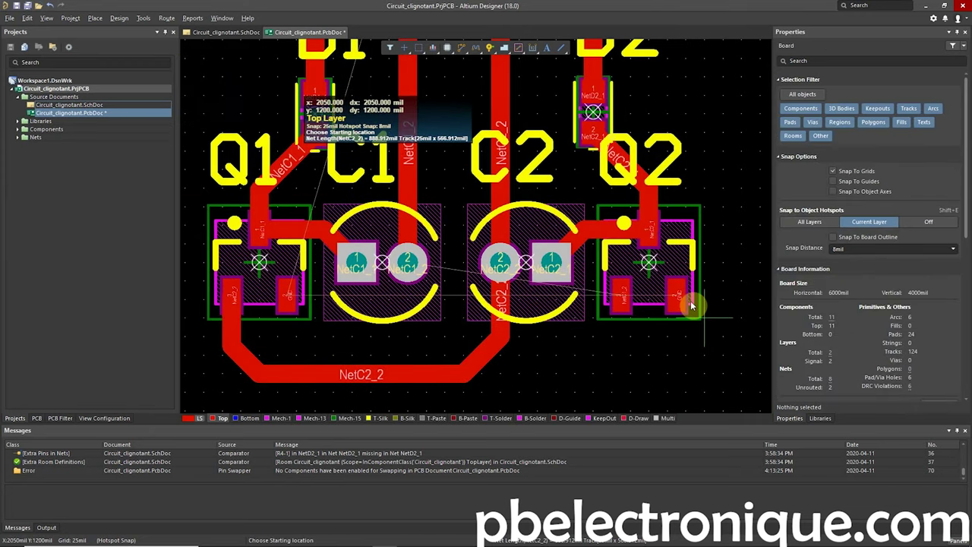
left_click(679, 295)
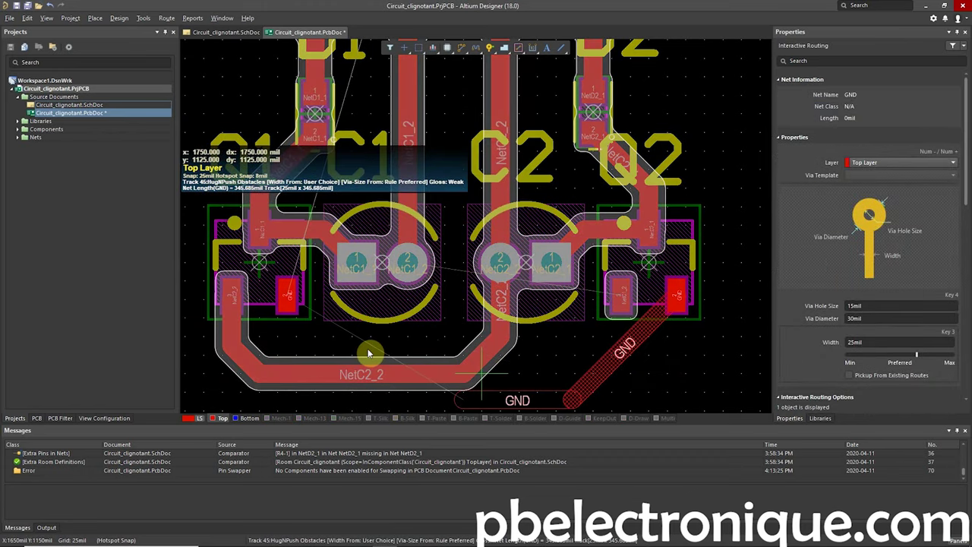
right_click(622, 298)
- Start a NetC1_2 route from Q2's pad toward C1
left_click(622, 297)
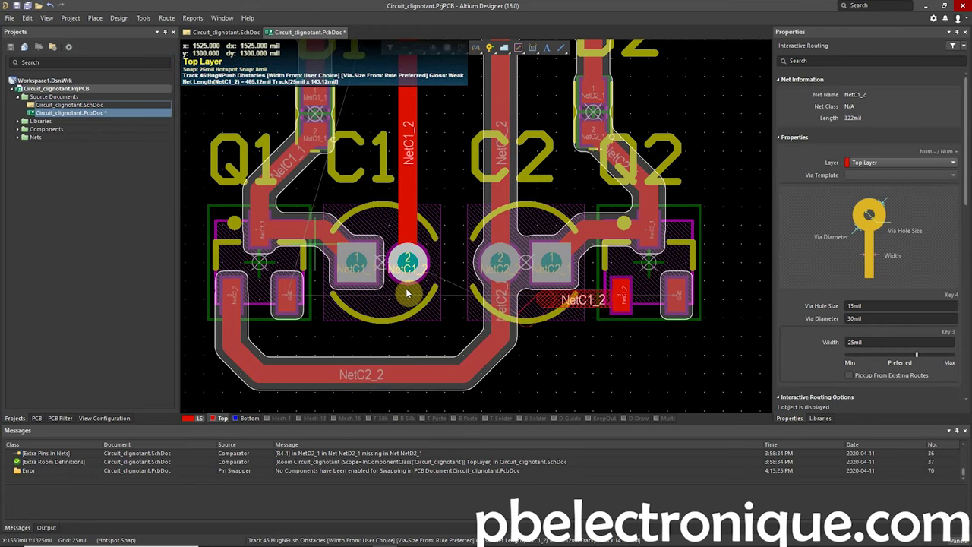
scroll(407, 294, "down", 2, "ctrl")
scroll(490, 318, "up", 2)
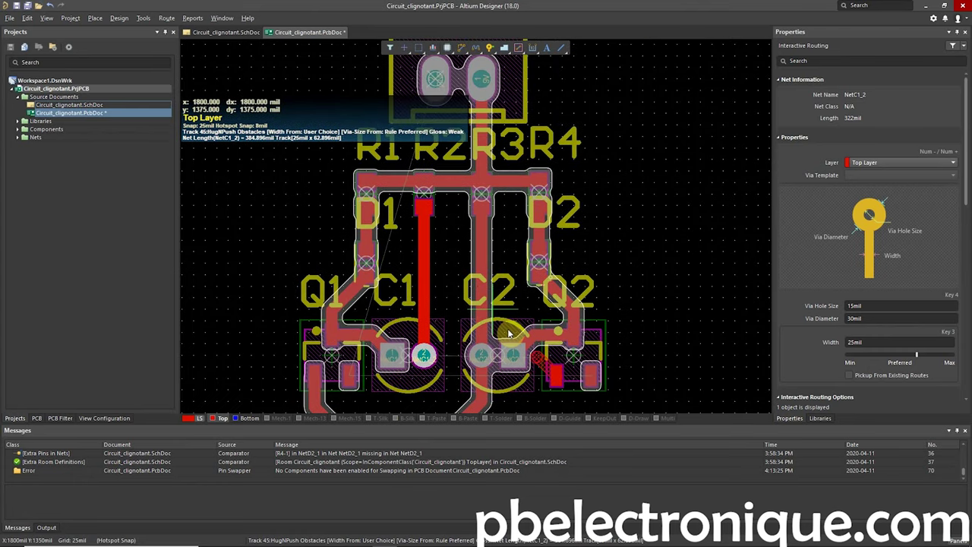
scroll(551, 381, "down", 1)
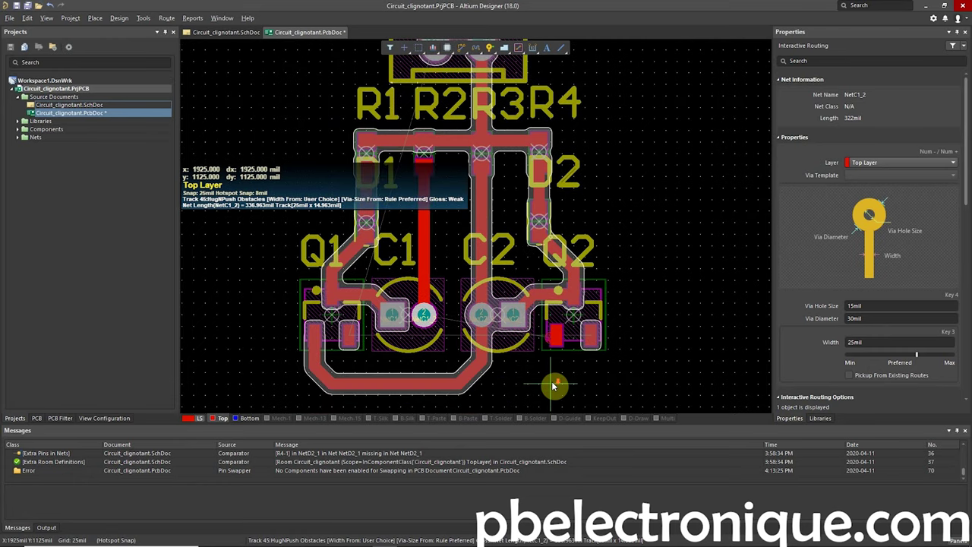
scroll(556, 375, "up", 1, "ctrl")
scroll(554, 374, "up", 1, "ctrl")
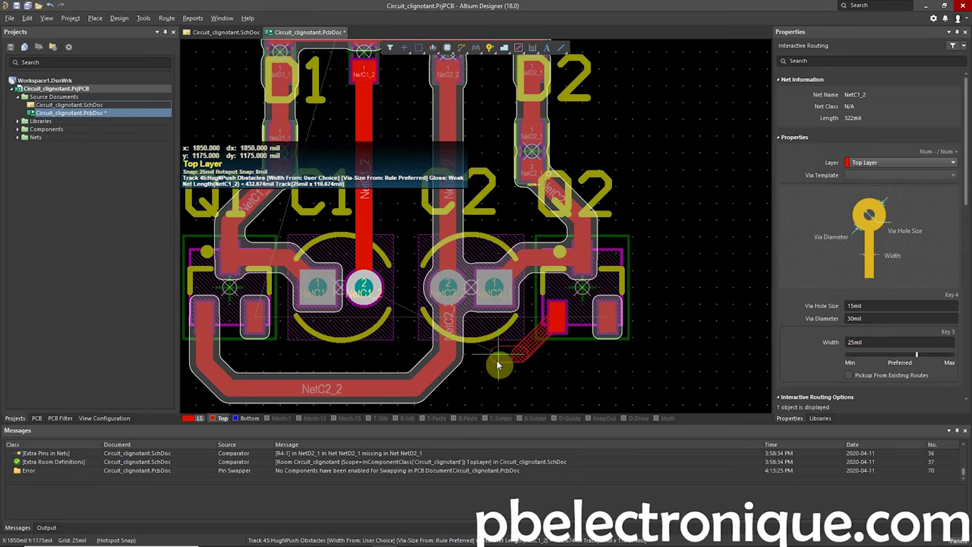
- Restart NetC1_2 from Q2's left pad with P, T, and drop a via to the bottom layer
right_click(497, 362)
right_click(366, 296)
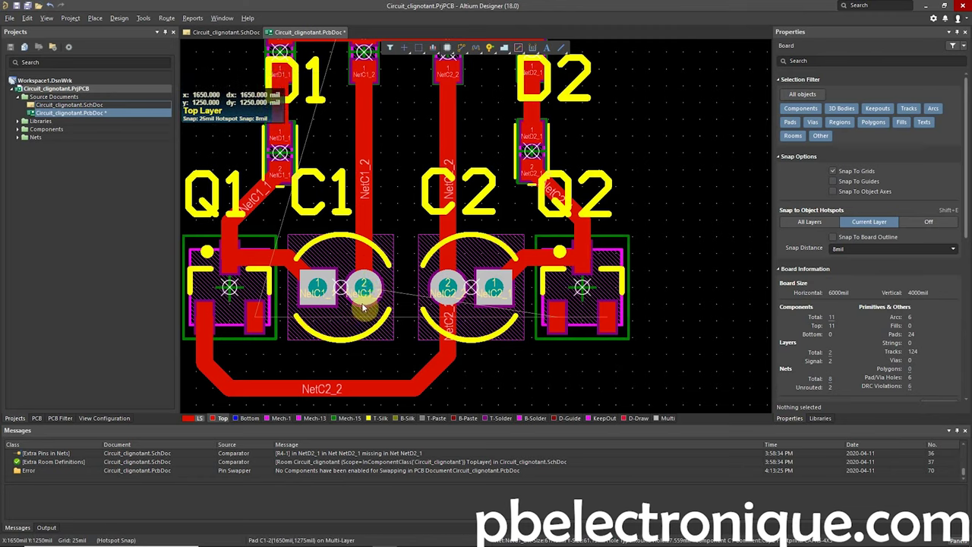
key("p")
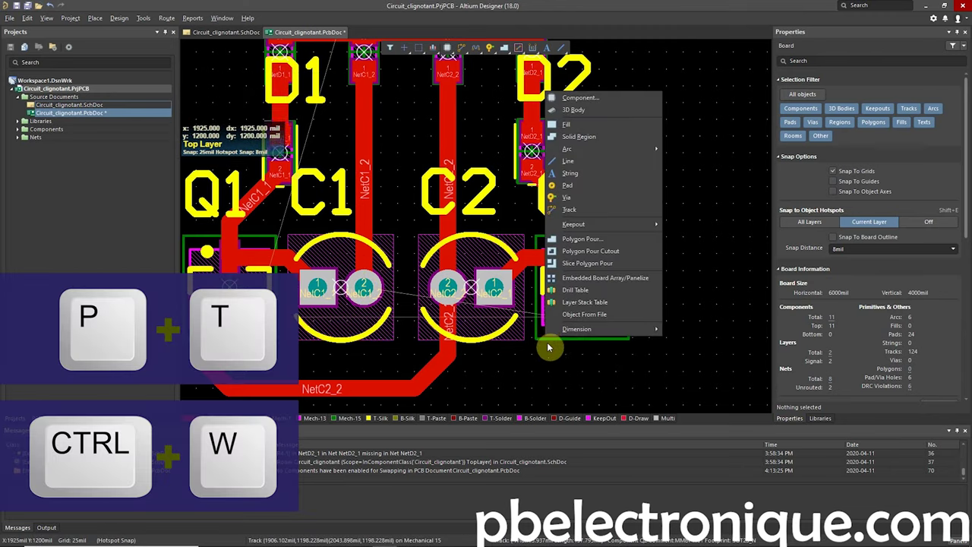
key("t")
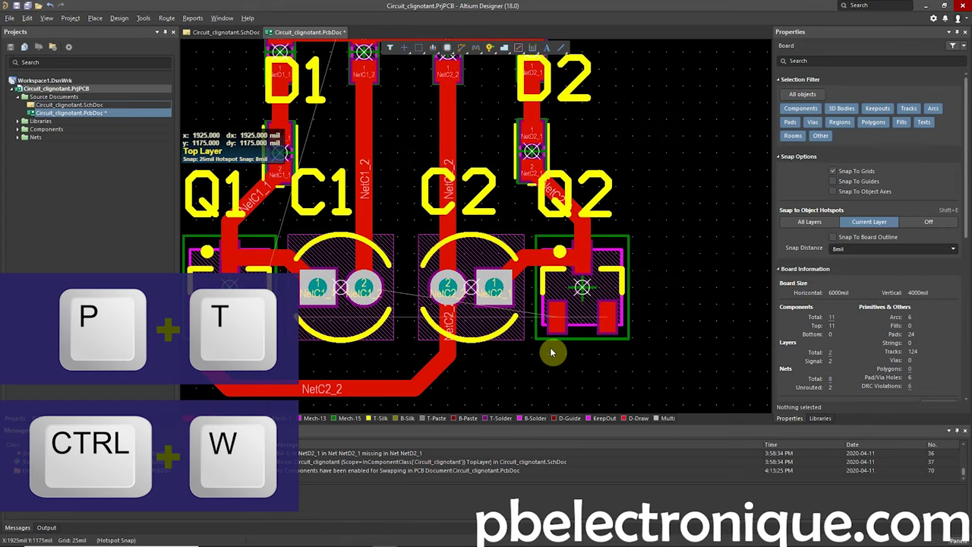
left_click(557, 317)
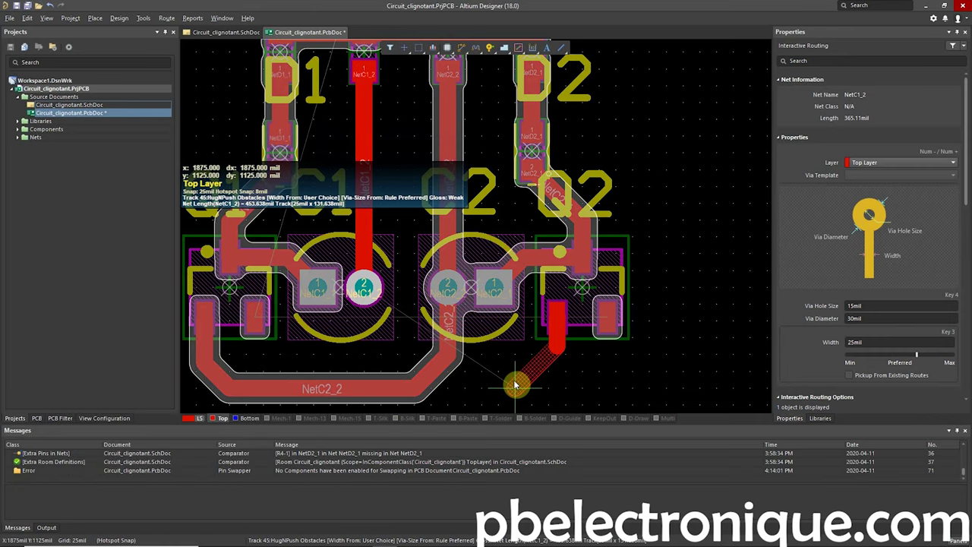
scroll(516, 381, "up", 1, "ctrl")
scroll(516, 383, "up", 1, "ctrl")
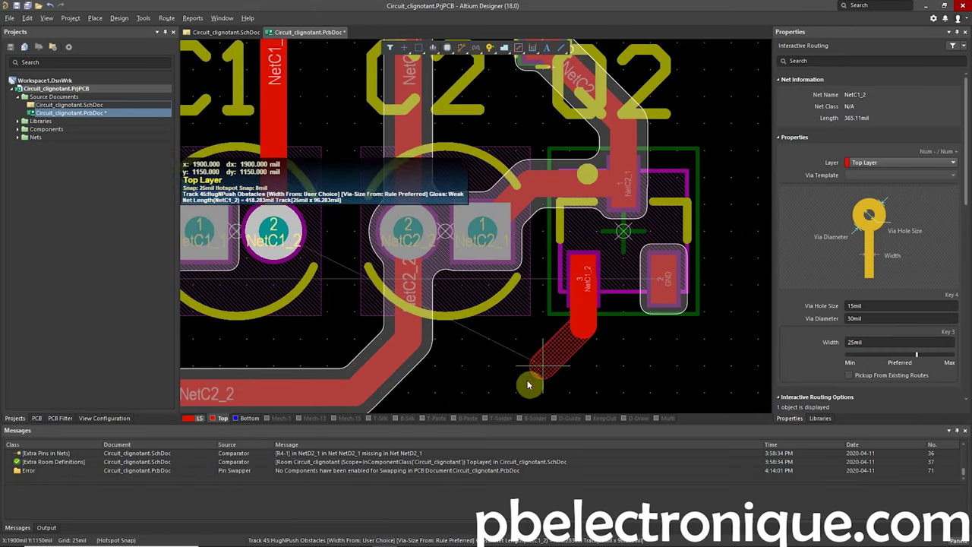
key("plus")
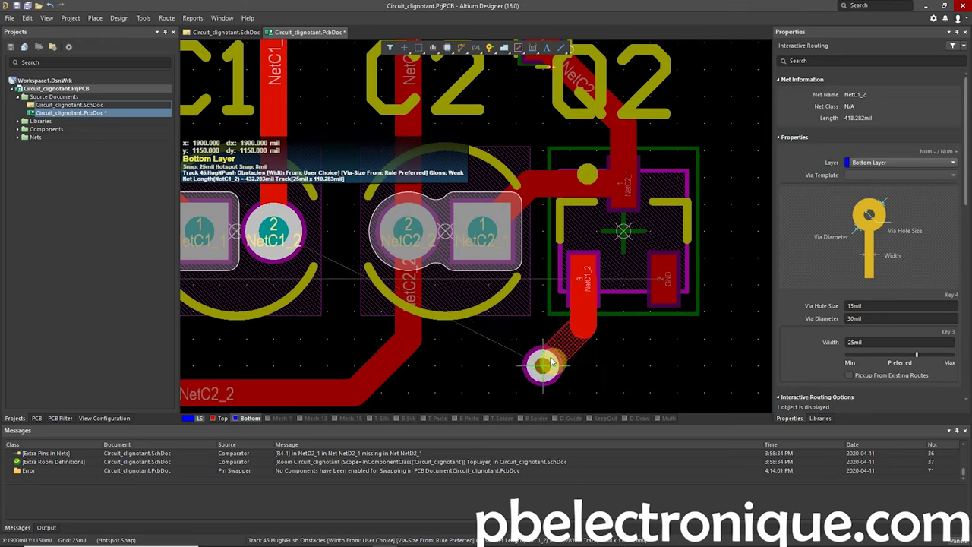
- Fix the via and run the bottom-layer NetC1_2 track diagonally into C1's pad 2
left_click(542, 367)
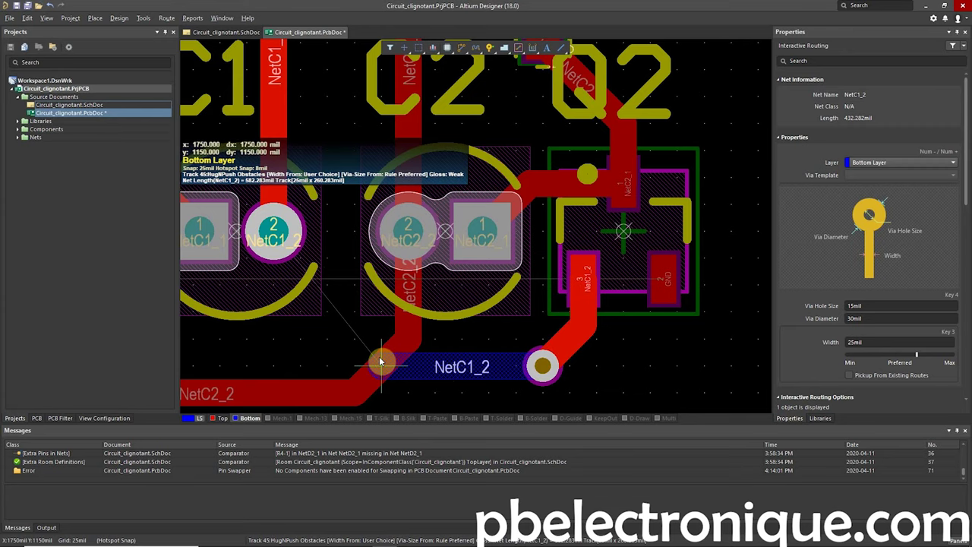
left_click(277, 240)
key("Escape")
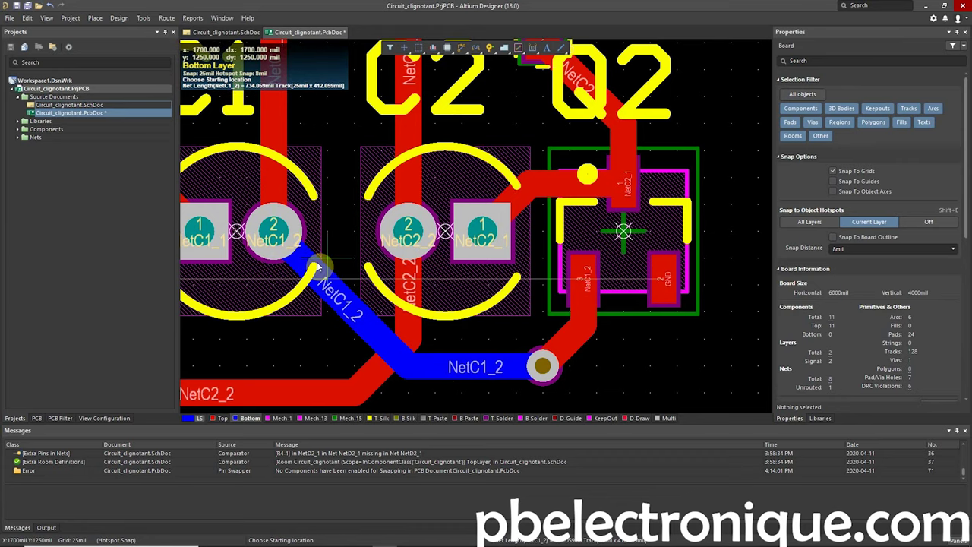
scroll(395, 242, "down", 3, "ctrl")
right_click_drag(395, 241, 533, 324)
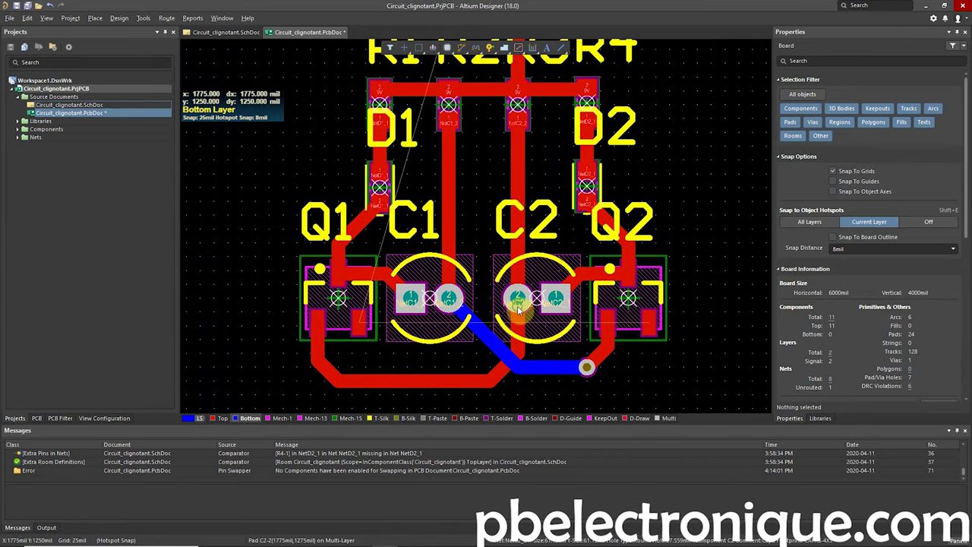
scroll(553, 367, "up", 1, "ctrl")
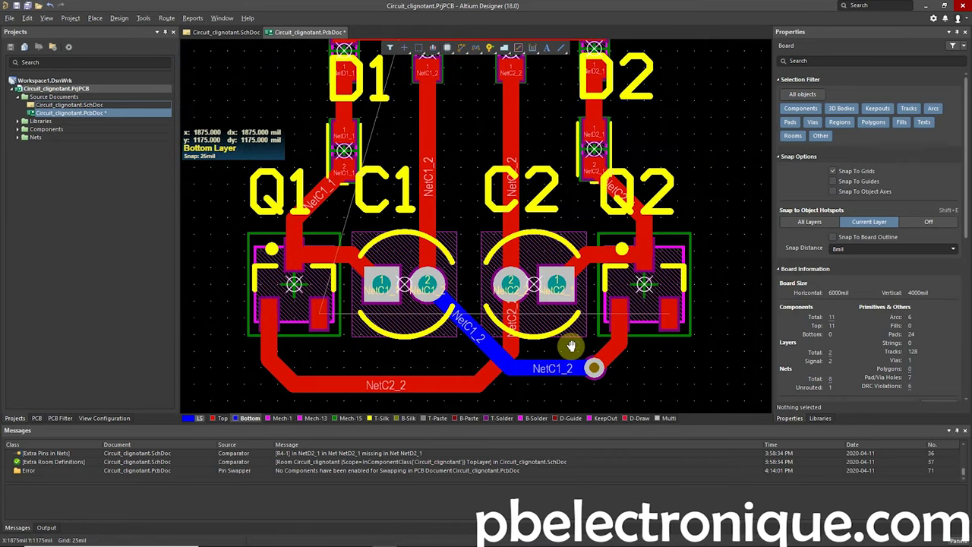
scroll(496, 284, "down", 1, "ctrl")
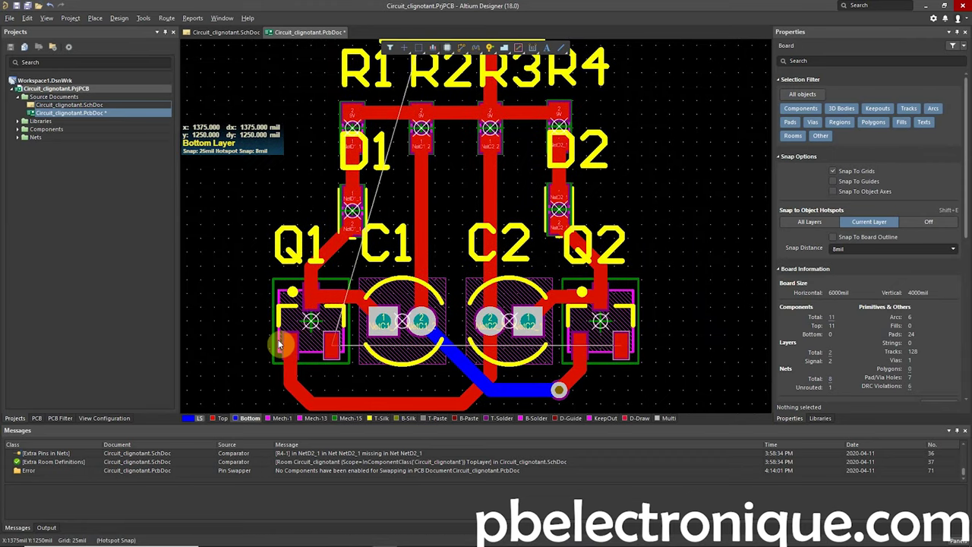
right_click(331, 347)
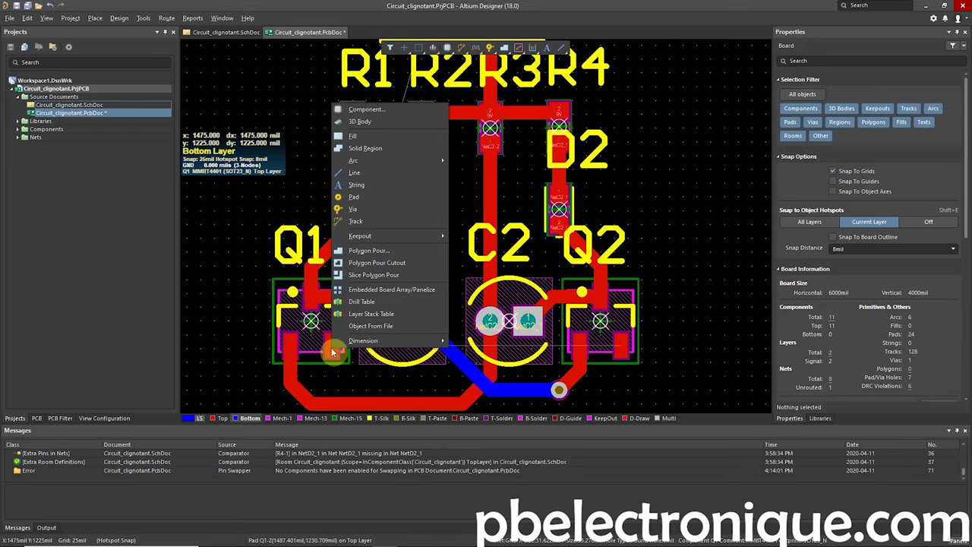
- Start a track from Q1's pad, cancel it, and make the top copper layer current again
key("Escape")
key("ctrl+w")
left_click(332, 348)
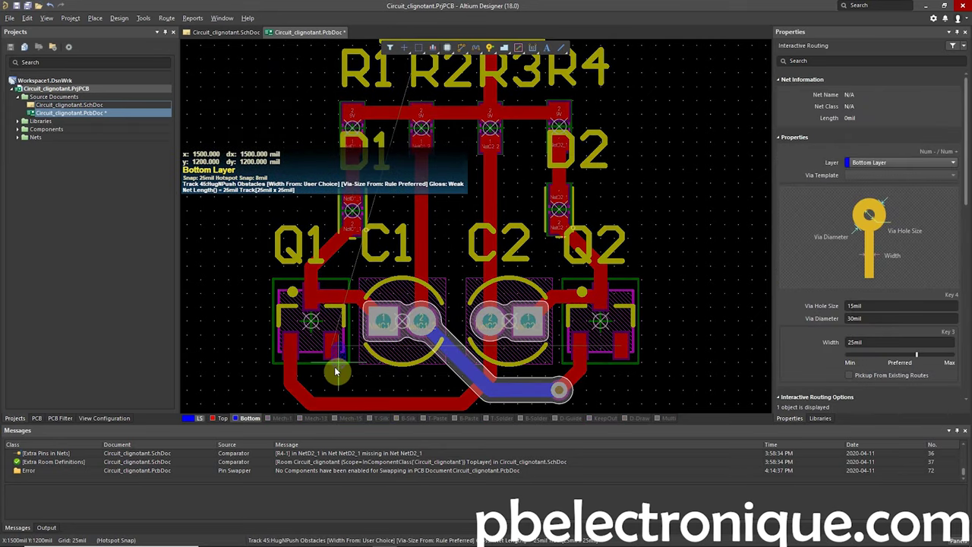
key("Escape")
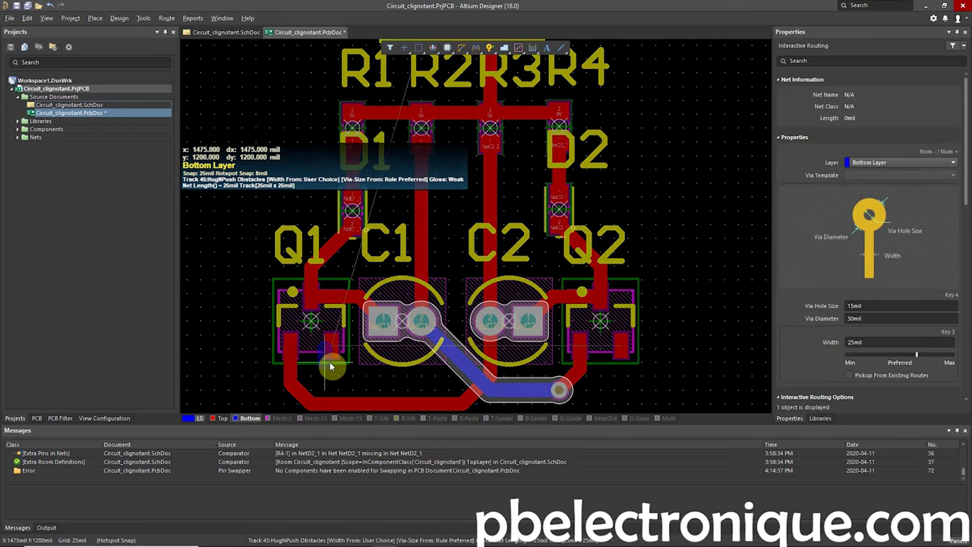
right_click(330, 361)
left_click(224, 416)
scroll(309, 332, "up", 2, "ctrl")
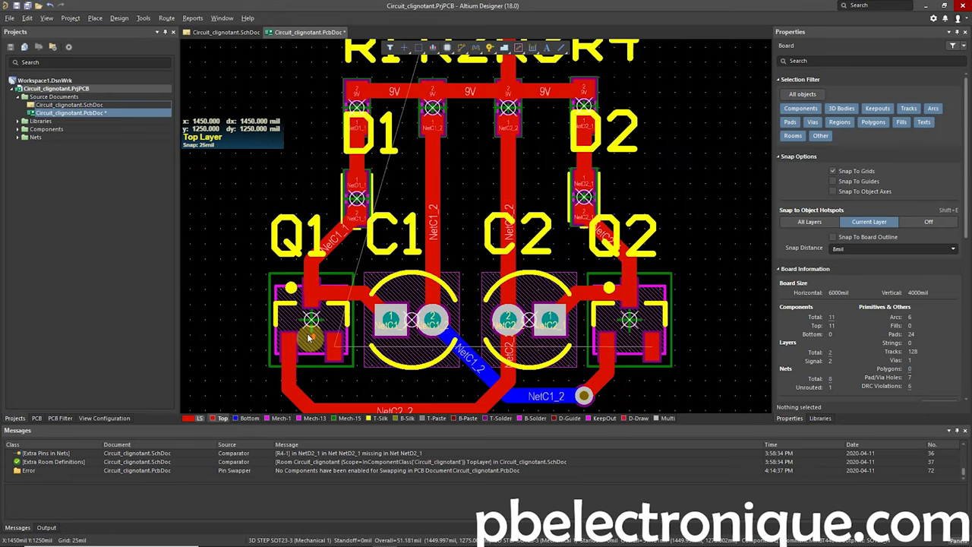
scroll(308, 331, "up", 3, "ctrl")
scroll(405, 284, "down", 2)
- Route GND from Q1's pad and drop a via just below it to switch to the bottom layer
key("ctrl+w")
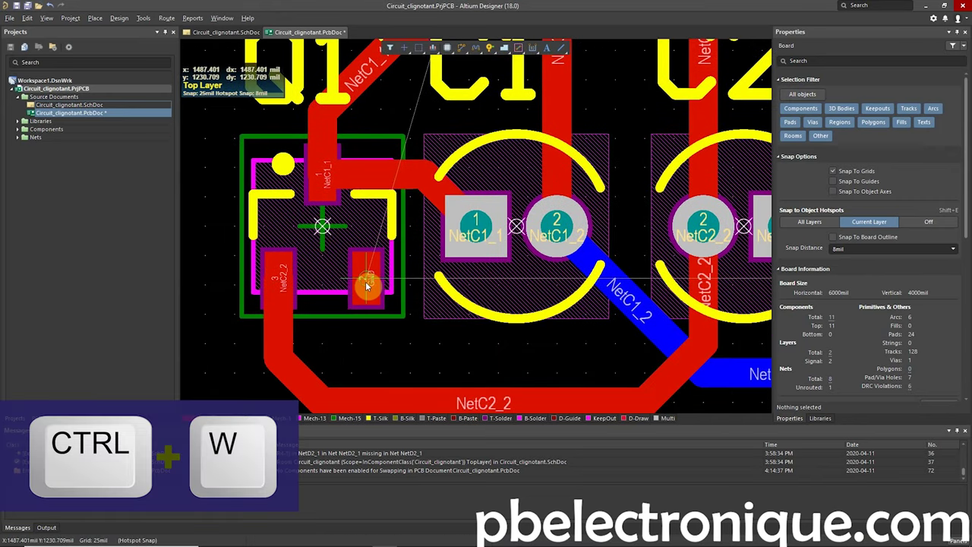
left_click(365, 280)
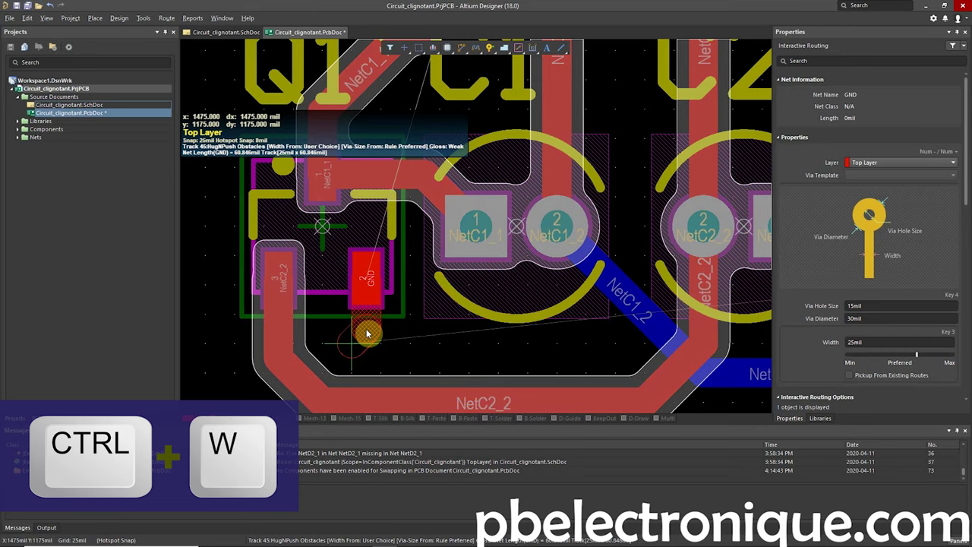
key("KP_Add")
left_click(365, 330)
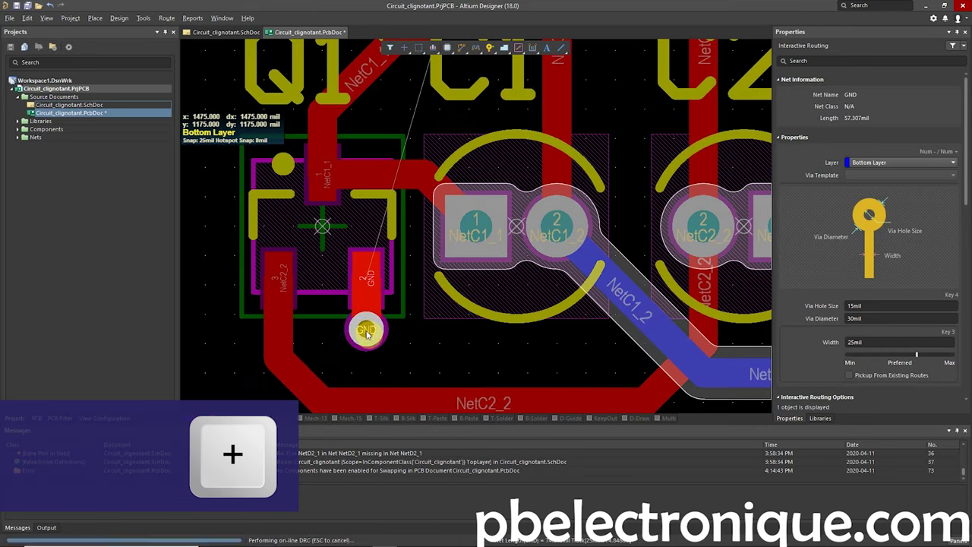
right_click(366, 330)
- Run a bottom-layer GND track from the via below Q1 up to J1's left pad
right_click_drag(423, 341, 357, 343)
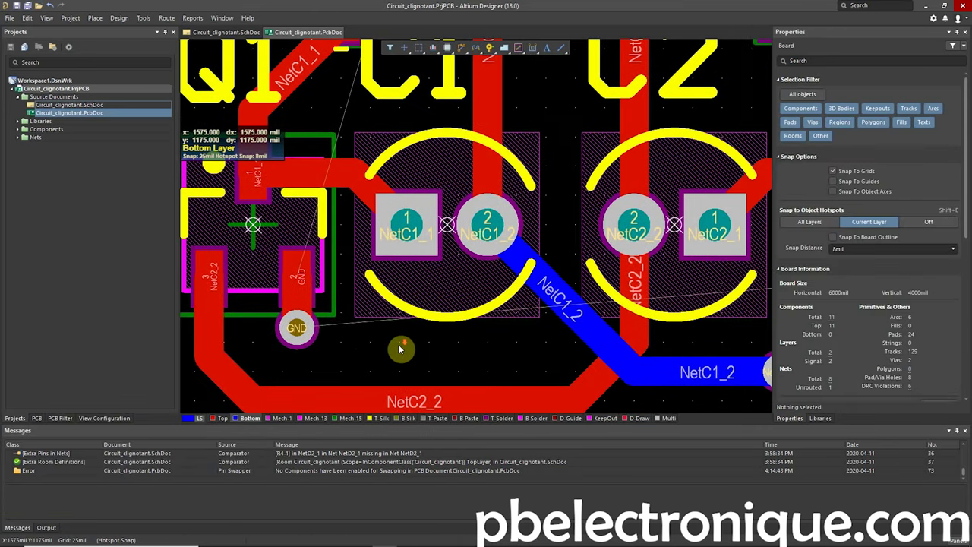
scroll(398, 344, "down", 2, "ctrl")
right_click_drag(446, 349, 367, 368)
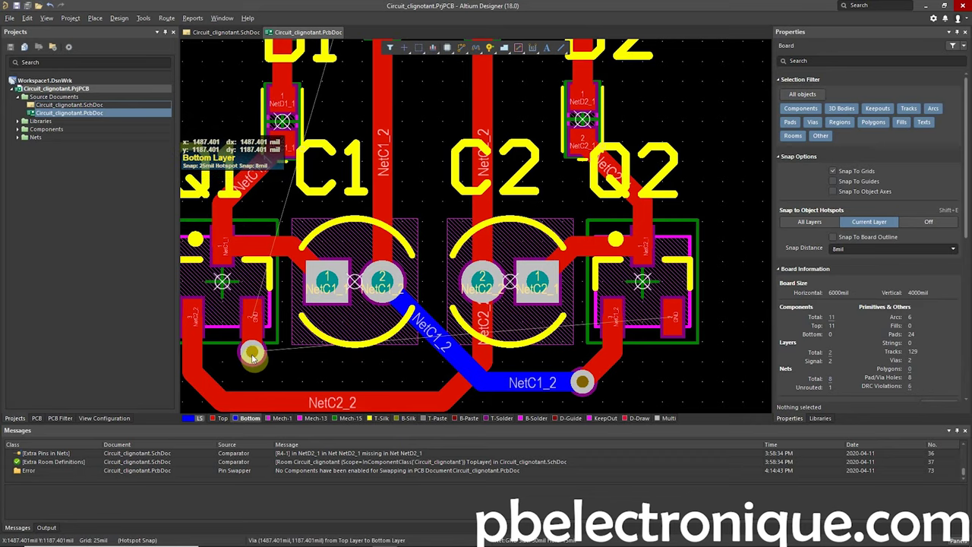
right_click(252, 357)
key("Escape")
key("ctrl+w")
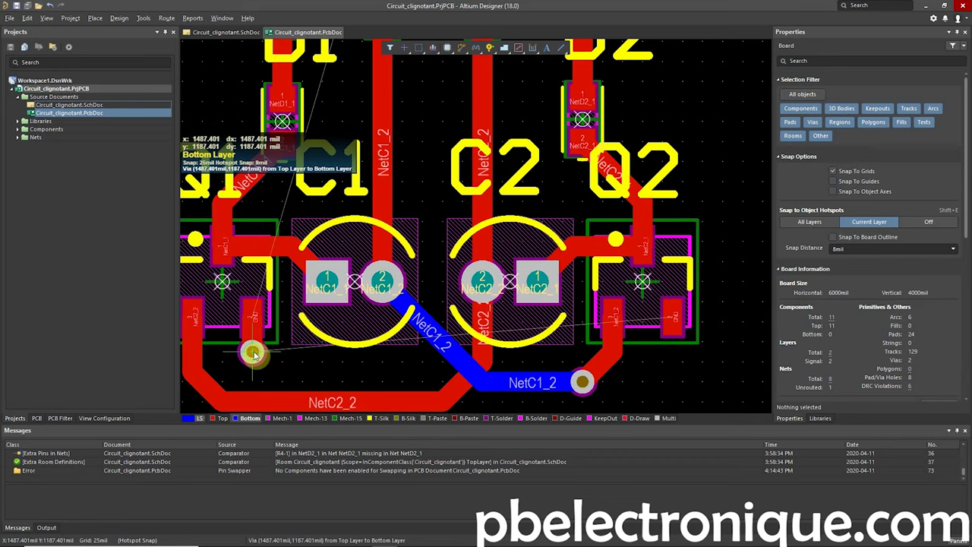
left_click(253, 351)
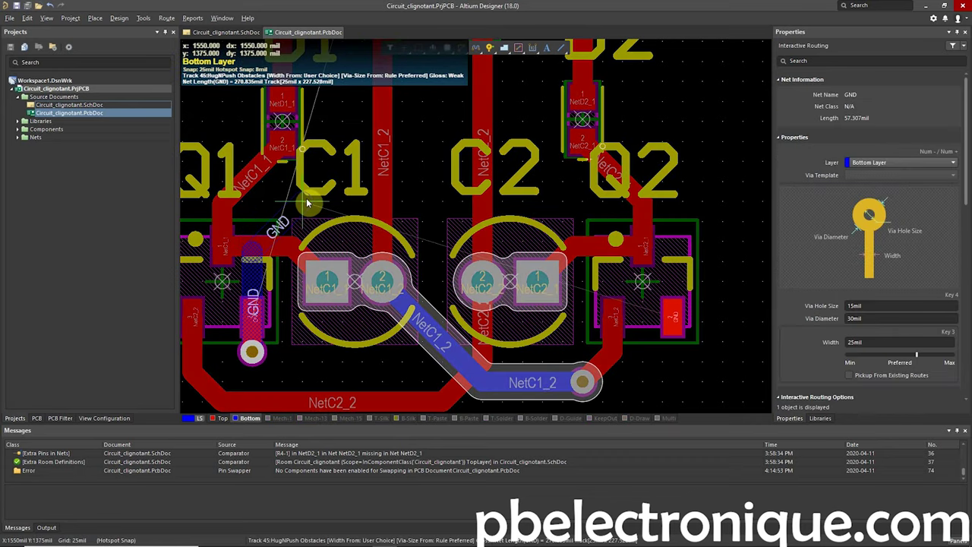
scroll(369, 170, "up", 3)
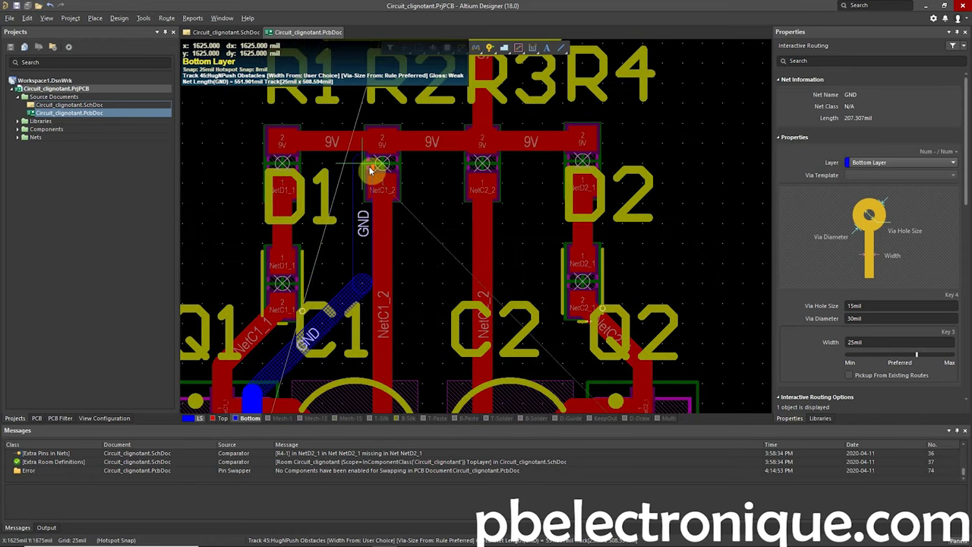
scroll(370, 170, "up", 2)
left_click(407, 91)
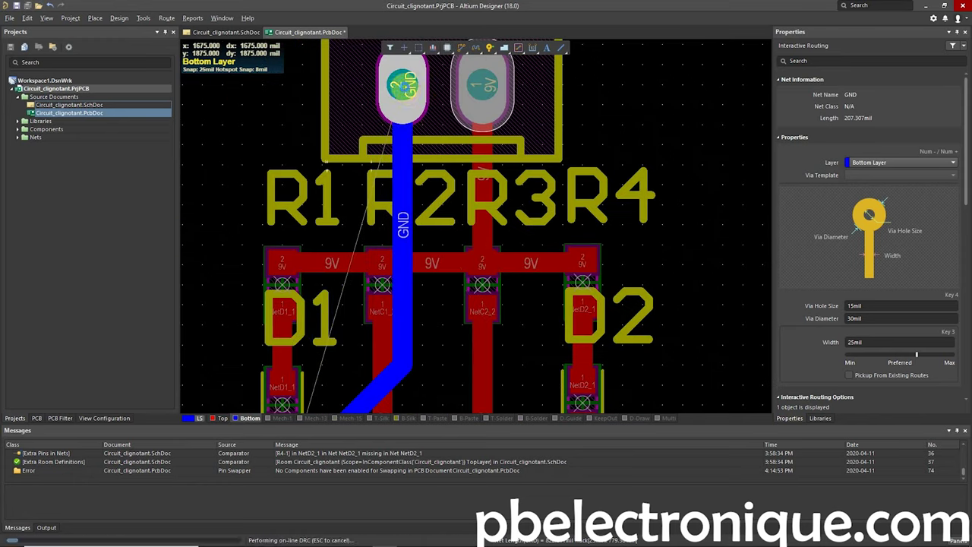
key("Escape")
scroll(433, 300, "down", 2, "ctrl")
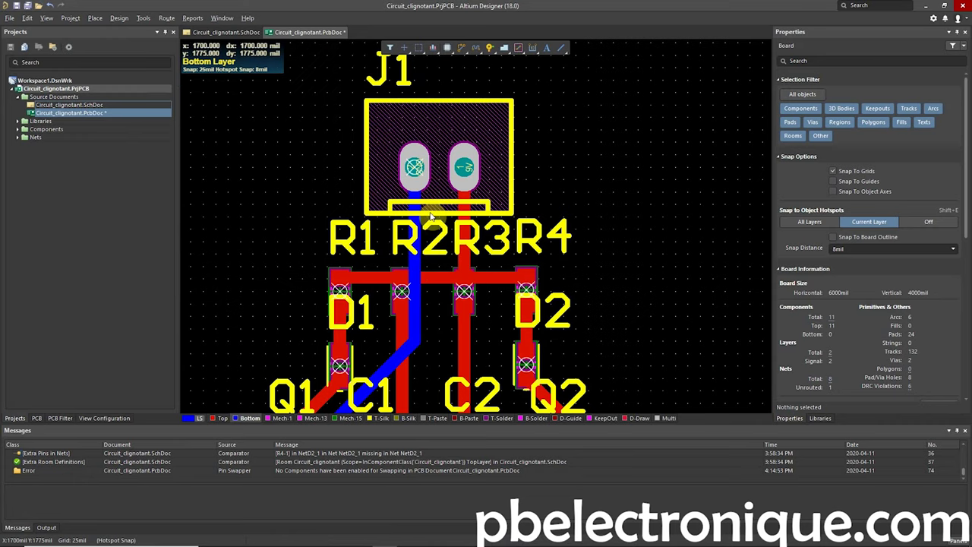
right_click_drag(432, 216, 382, 211)
- Route a top-layer GND track from J1's left pad down the right side to Q2's ground pad
right_click(383, 214)
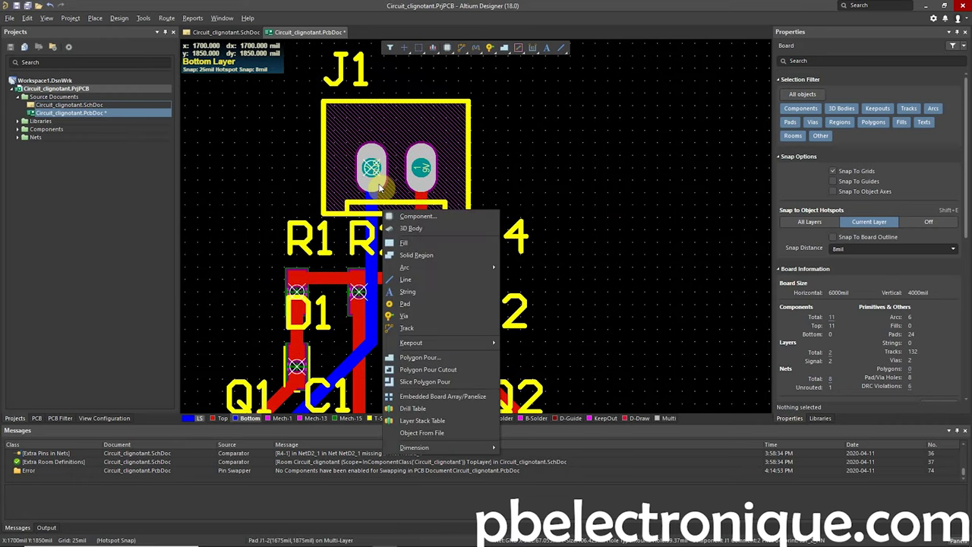
key("Escape")
left_click(372, 168)
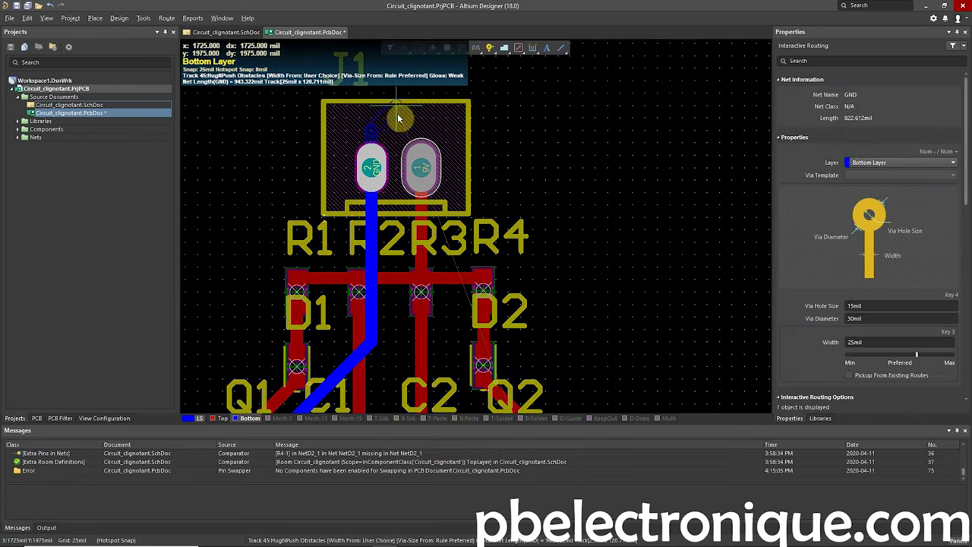
key("l")
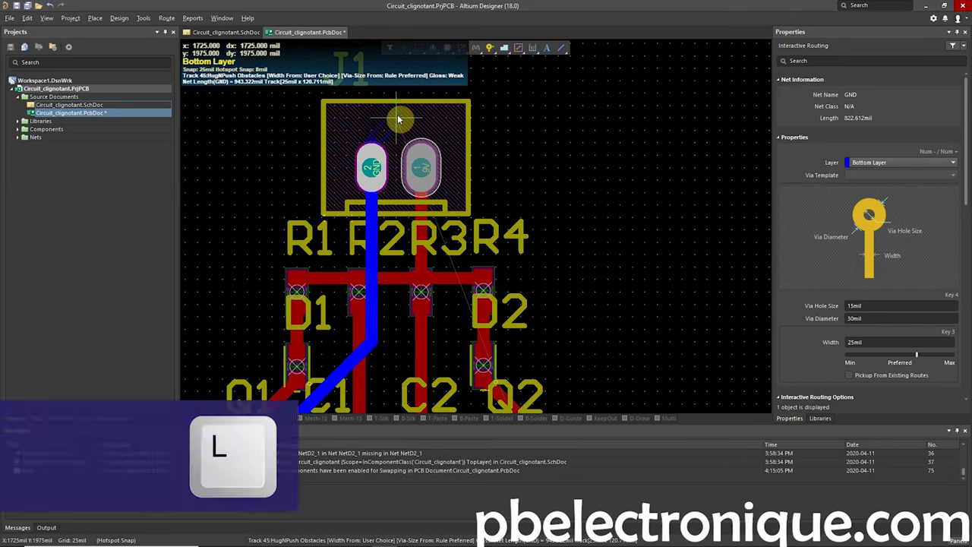
key("l")
key("l")
key("l")
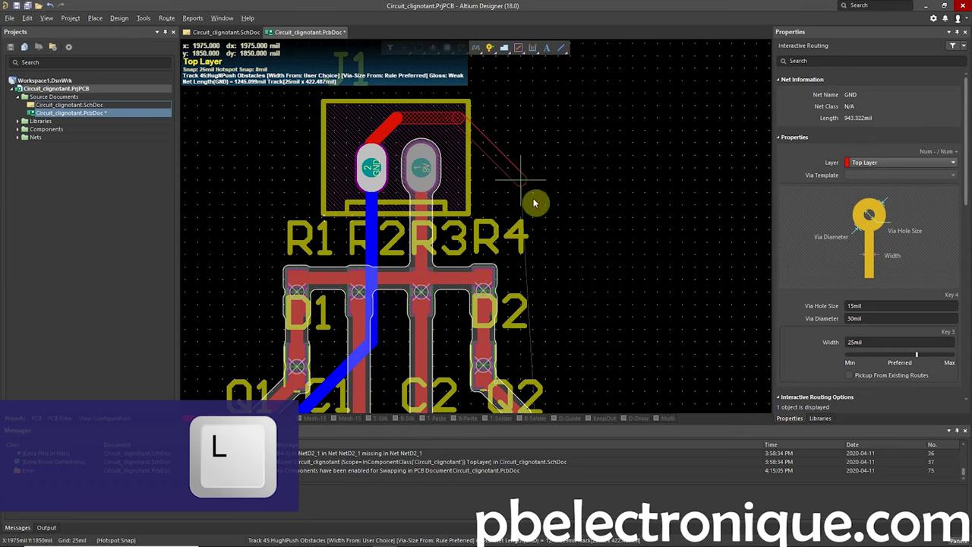
scroll(585, 329, "down", 4)
scroll(585, 330, "down", 1)
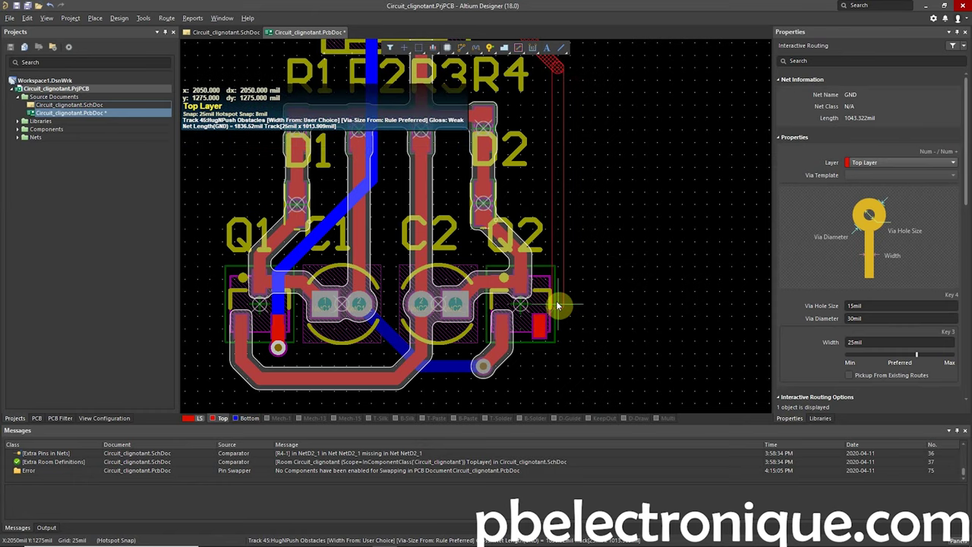
left_click(545, 328)
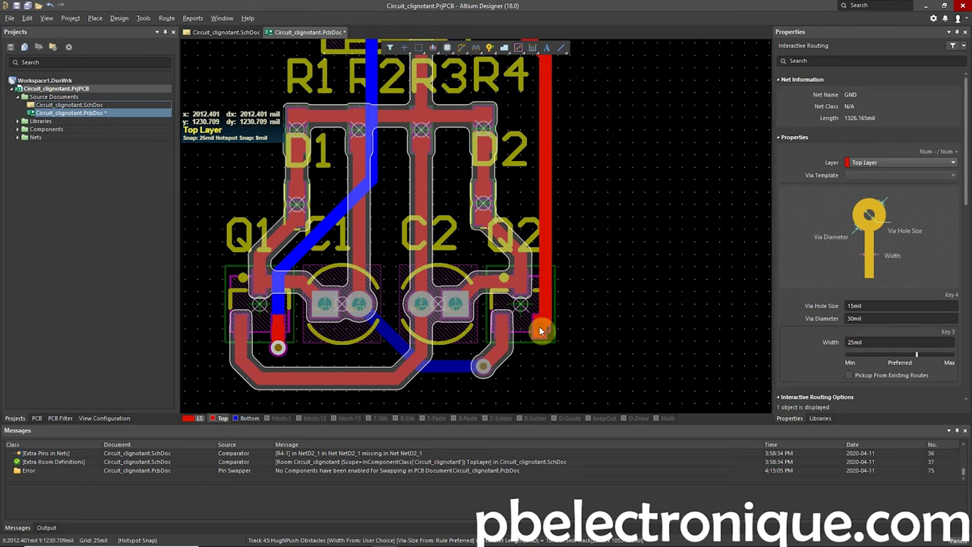
right_click(539, 326)
- Move the NetC1_2 via up and right and reshape the bend of its track
right_click_drag(487, 341, 537, 344)
scroll(537, 344, "up", 3, "ctrl")
mouse_move(554, 336)
left_mouse_down()
mouse_move(582, 304)
mouse_move(609, 304)
mouse_move(600, 291)
left_mouse_up()
left_click_drag(445, 319, 443, 298)
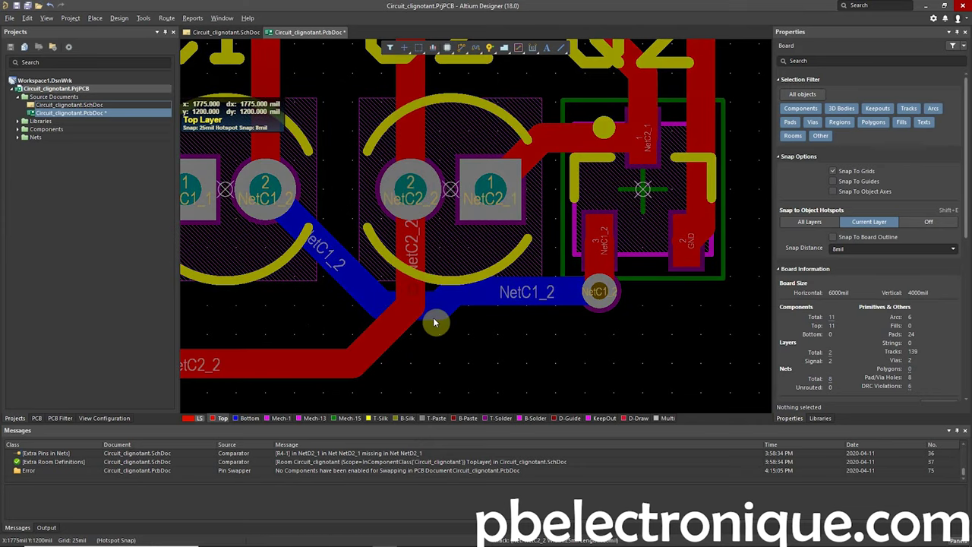
- Pull the NetC1_2 segment down-left and reroute its bend below C2 on the bottom layer, then call up the grid menu
left_click_drag(438, 317, 398, 304)
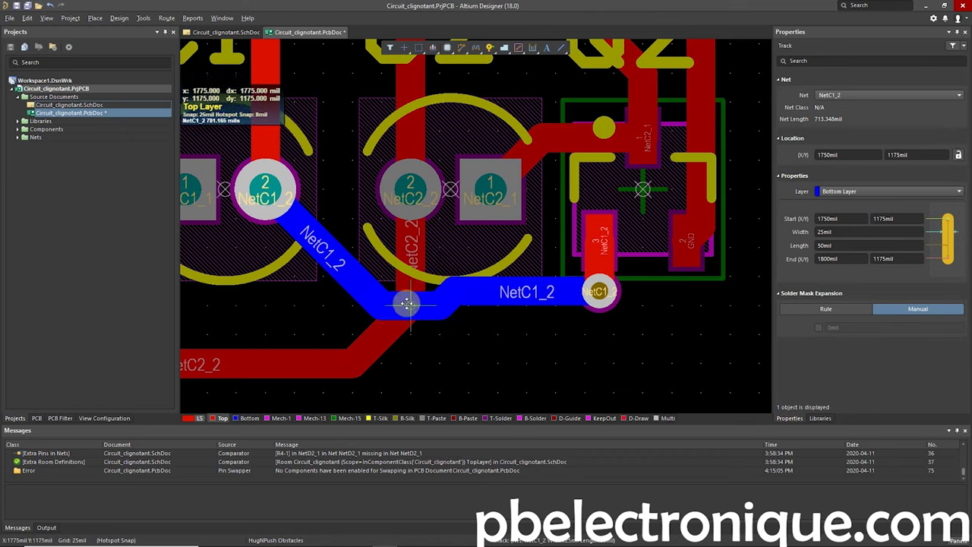
left_click(249, 417)
key("ctrl+w")
left_click(410, 297)
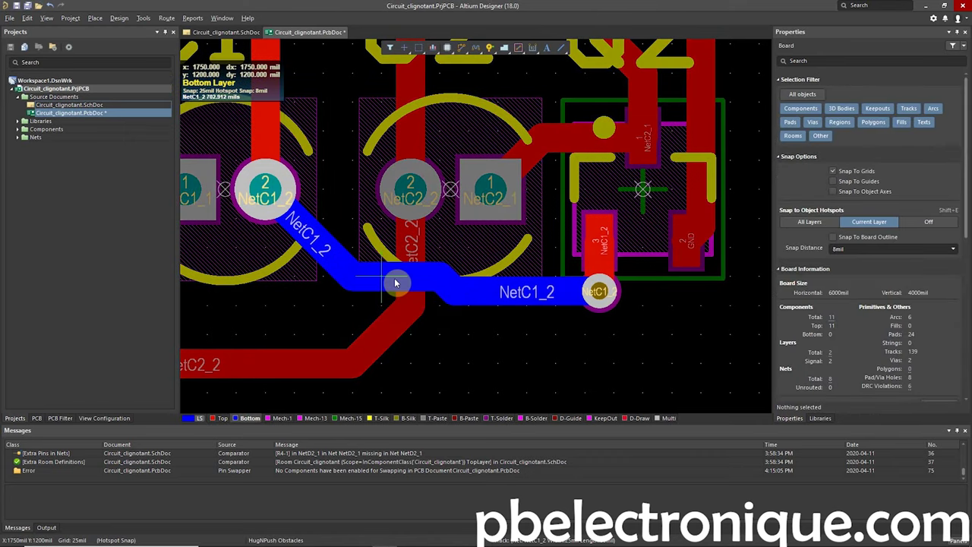
left_click(398, 290)
key("Escape")
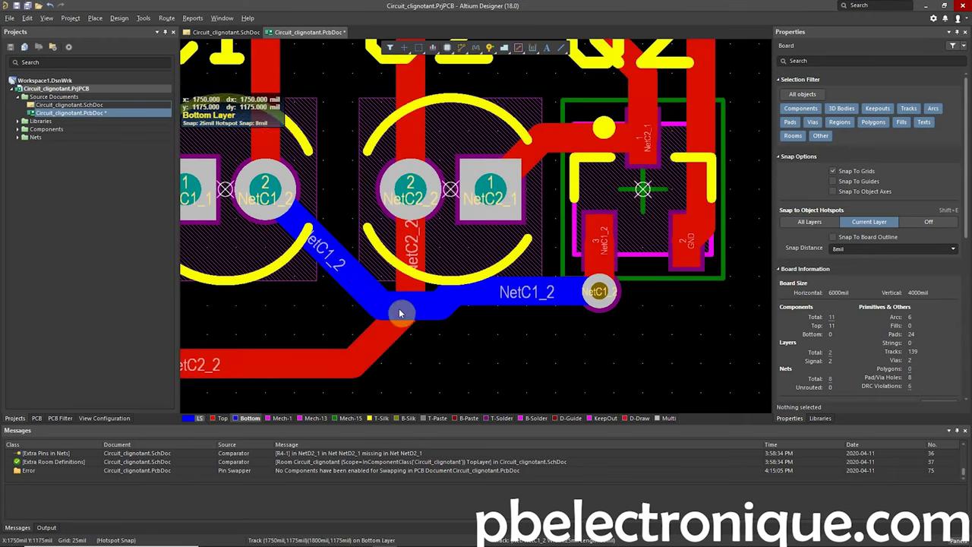
key("g")
key("g")
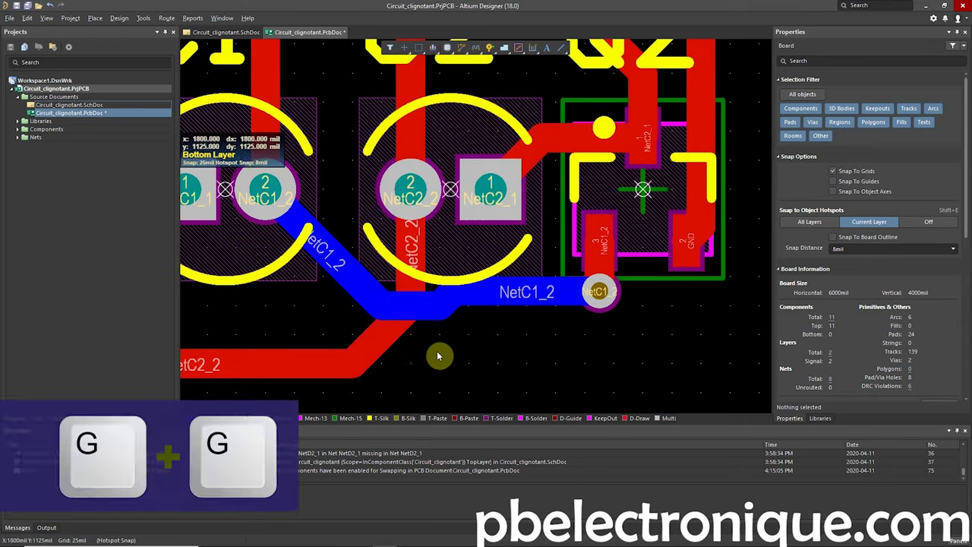
- Set the global snap grid to 12.5 mil and slide the NetC1_2 segment up into a straight run
key("g")
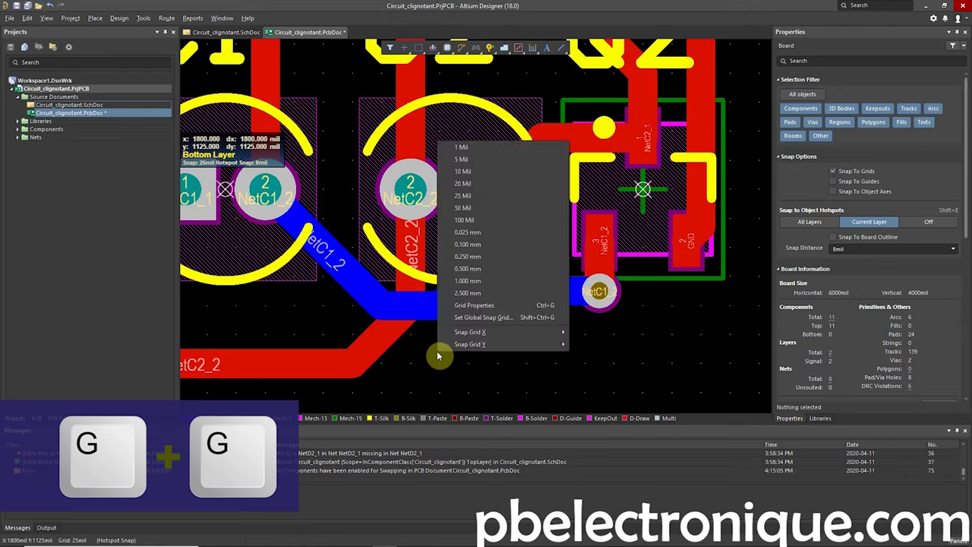
key("g")
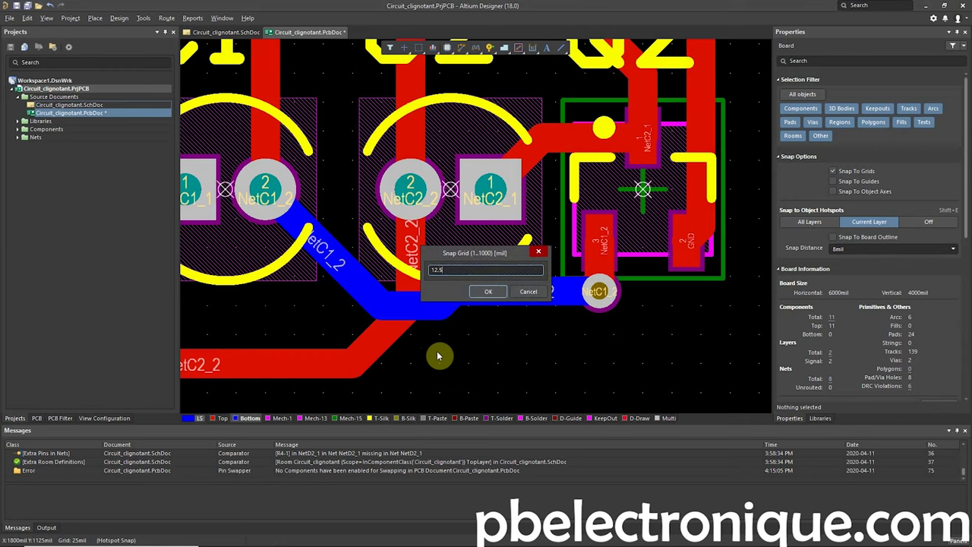
key("Return")
left_click_drag(432, 314, 437, 296)
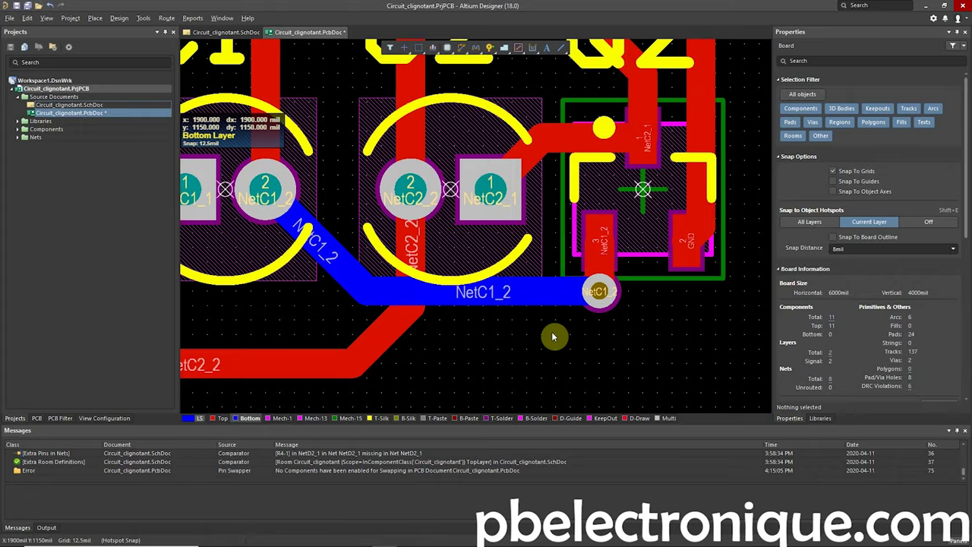
- Move the NetC2_2 track's corner up-left and raise its horizontal run near Q1
scroll(556, 338, "down", 2, "ctrl")
right_click_drag(556, 338, 570, 345)
mouse_move(389, 350)
left_mouse_down()
mouse_move(251, 338)
mouse_move(272, 331)
left_mouse_up()
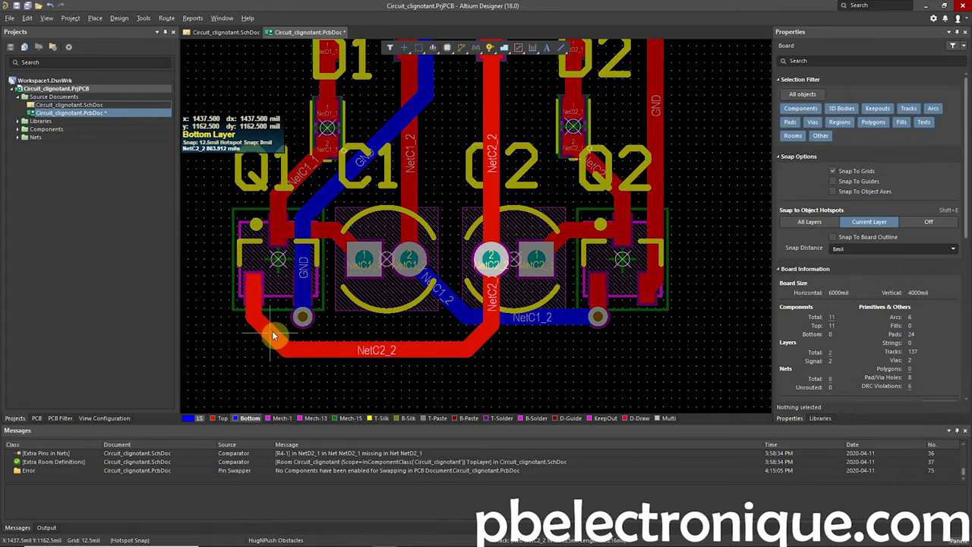
left_click_drag(478, 335, 460, 321)
left_click_drag(365, 345, 333, 334)
- Pan and zoom out until the whole board outline is visible
scroll(314, 319, "up", 2, "ctrl")
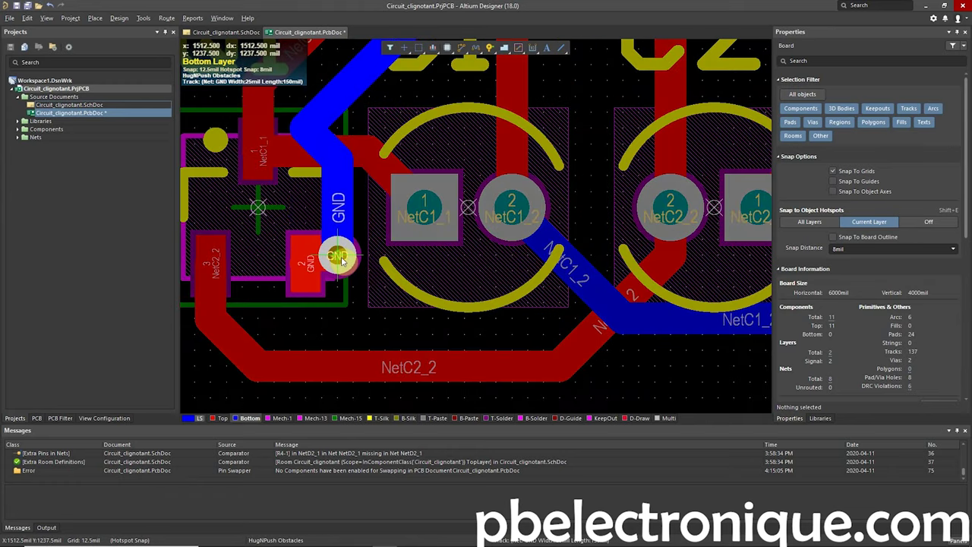
scroll(461, 339, "down", 3, "ctrl")
scroll(458, 251, "down", 1, "ctrl")
scroll(428, 78, "up", 2, "ctrl")
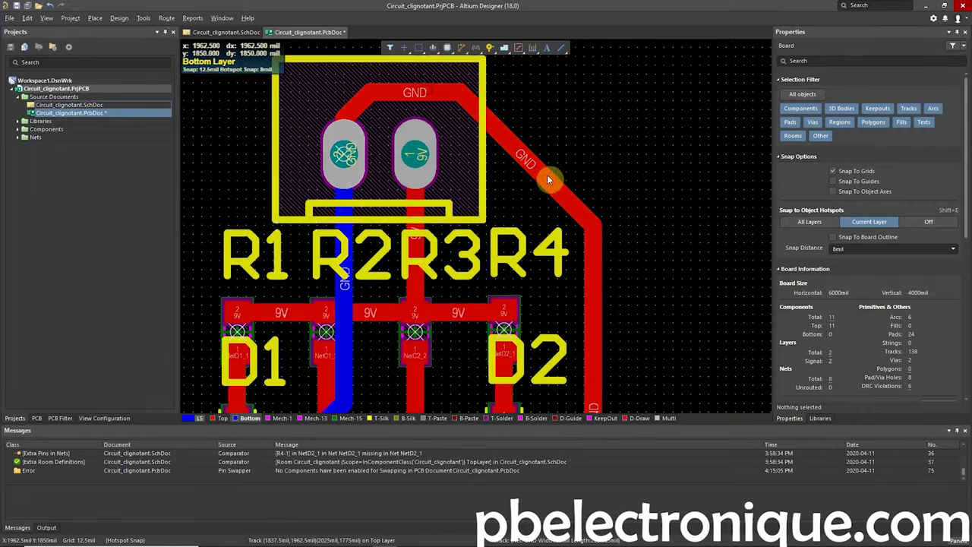
scroll(542, 187, "down", 1, "ctrl")
right_click_drag(542, 187, 525, 165)
scroll(471, 243, "down", 1, "ctrl")
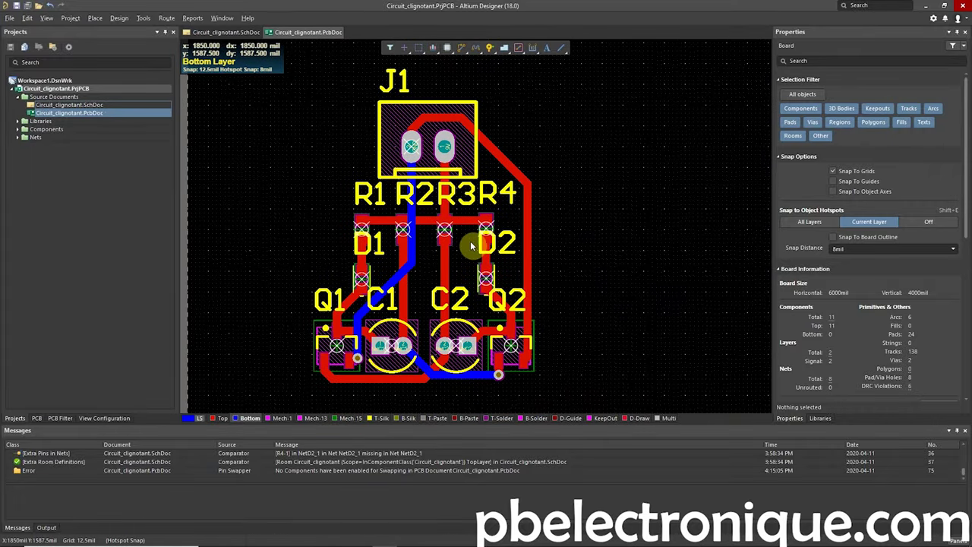
scroll(412, 171, "down", 2, "ctrl")
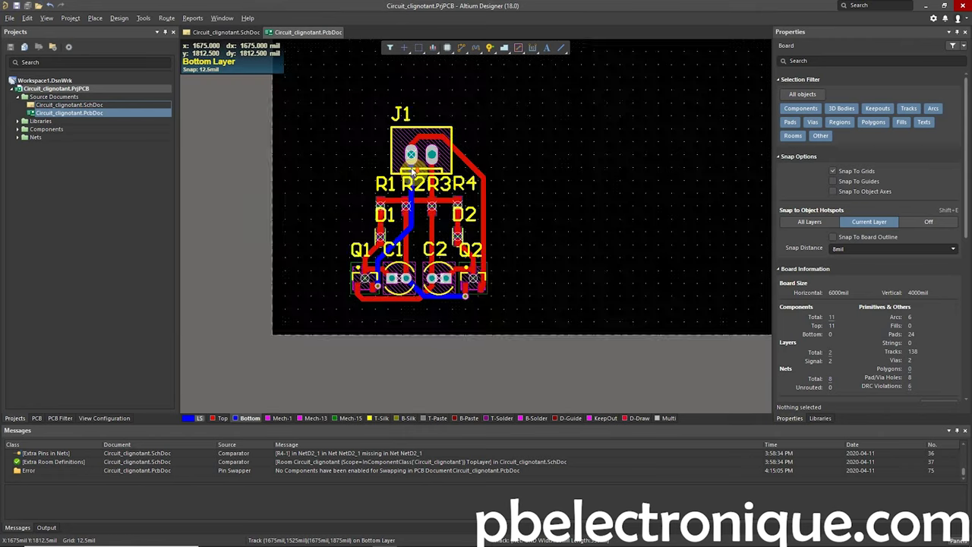
scroll(406, 189, "down", 1, "ctrl")
scroll(398, 236, "down", 2, "ctrl")
scroll(392, 275, "down", 1, "ctrl")
scroll(451, 233, "down", 1, "ctrl")
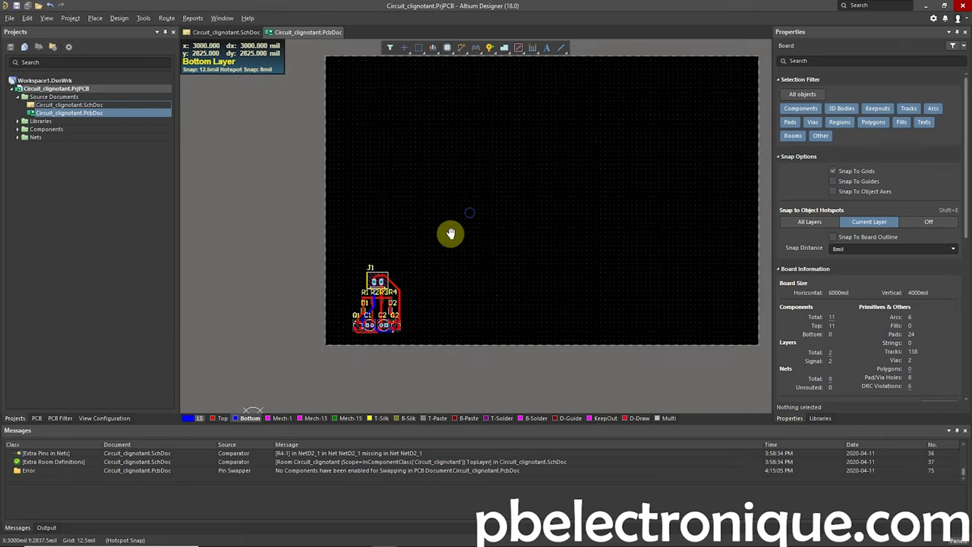
scroll(375, 283, "up", 1, "ctrl")
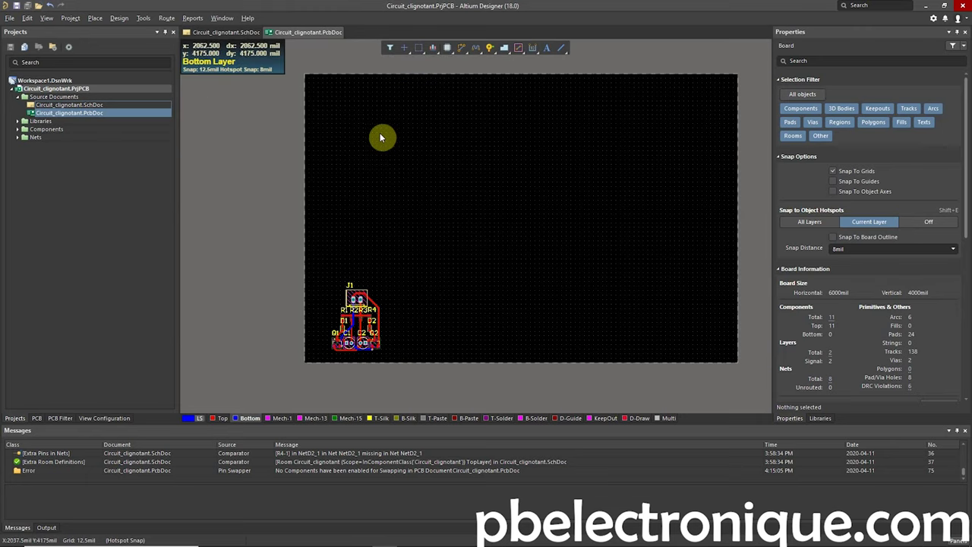
- Inspect the board in 3D from a perspective angle, then go back to the 2D layout zoomed in
key("3")
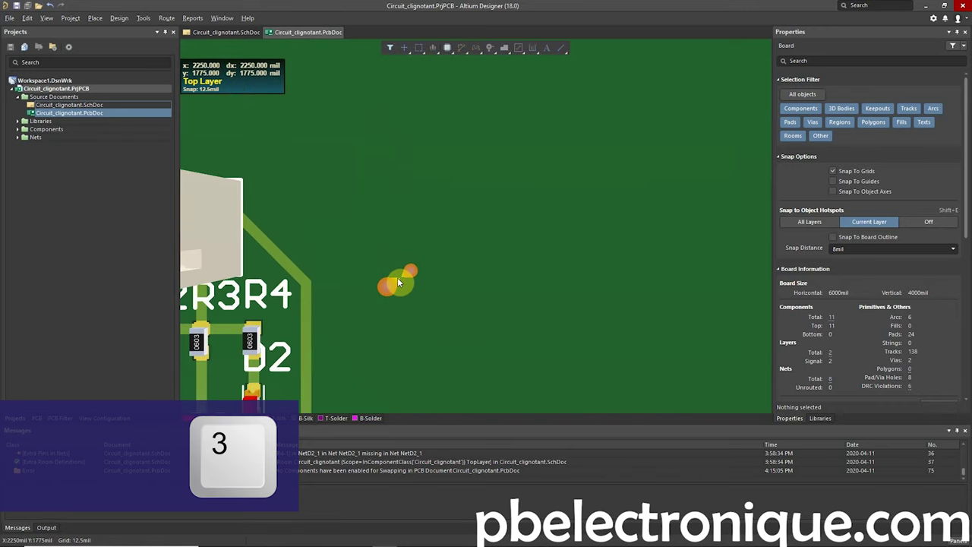
mouse_move(416, 257)
right_mouse_down("shift")
mouse_move(483, 287)
mouse_move(458, 268)
mouse_move(374, 313)
right_mouse_up("shift")
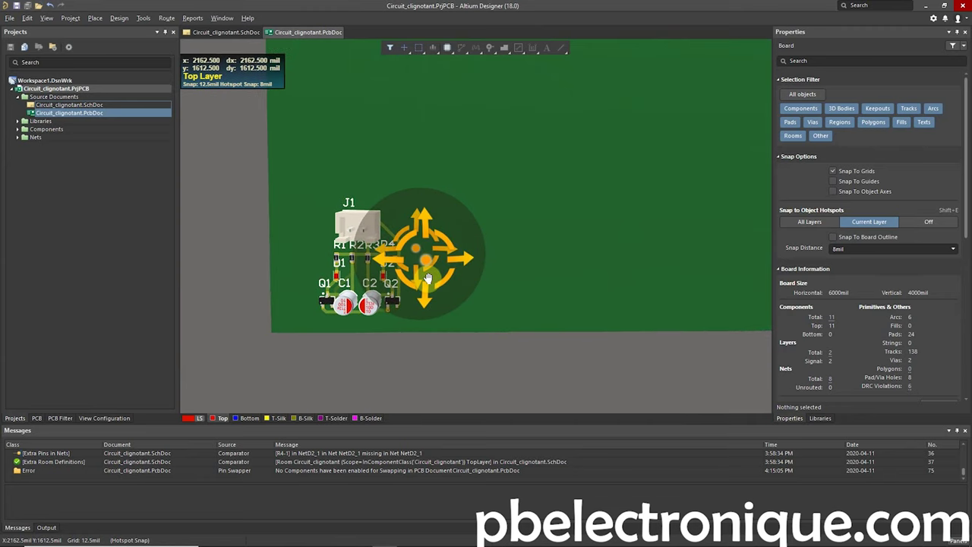
key("2")
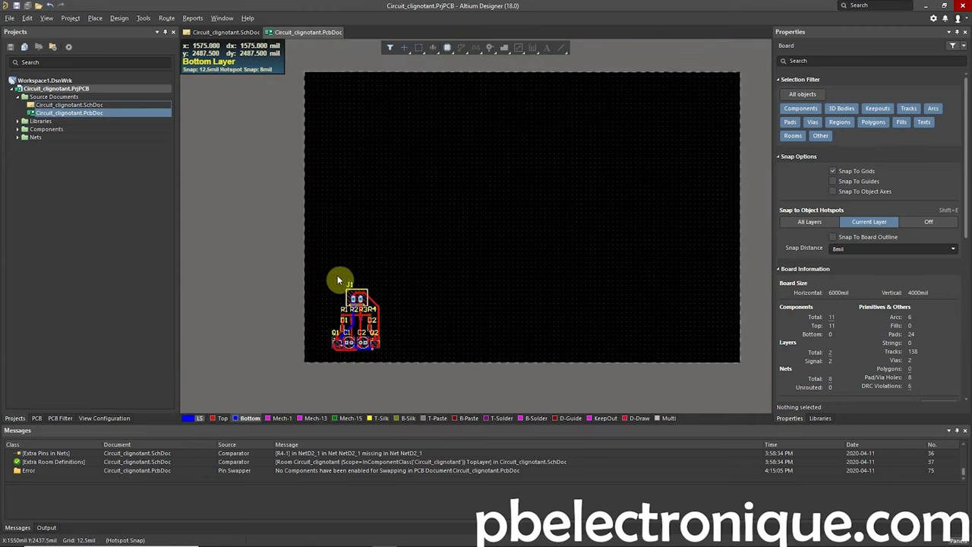
scroll(386, 296, "up", 2, "ctrl")
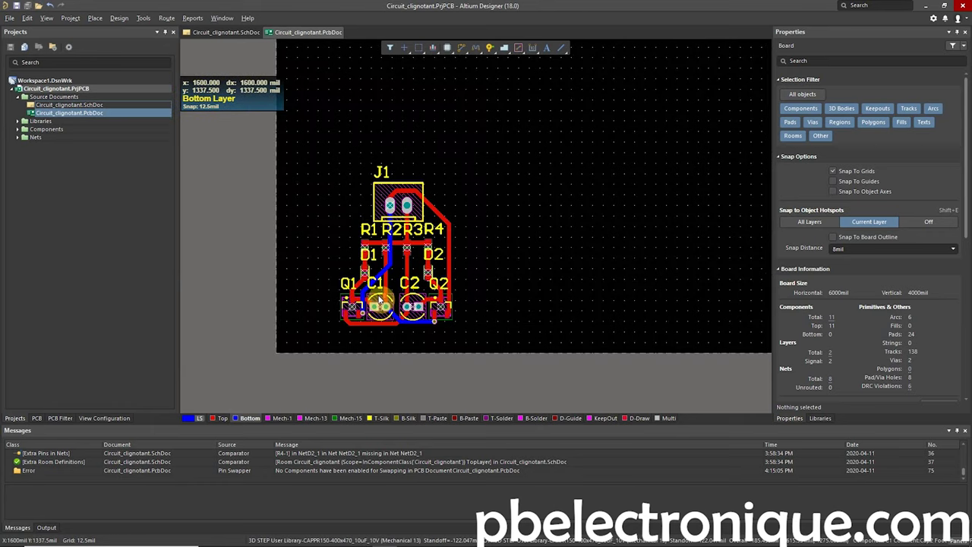
left_click(48, 18)
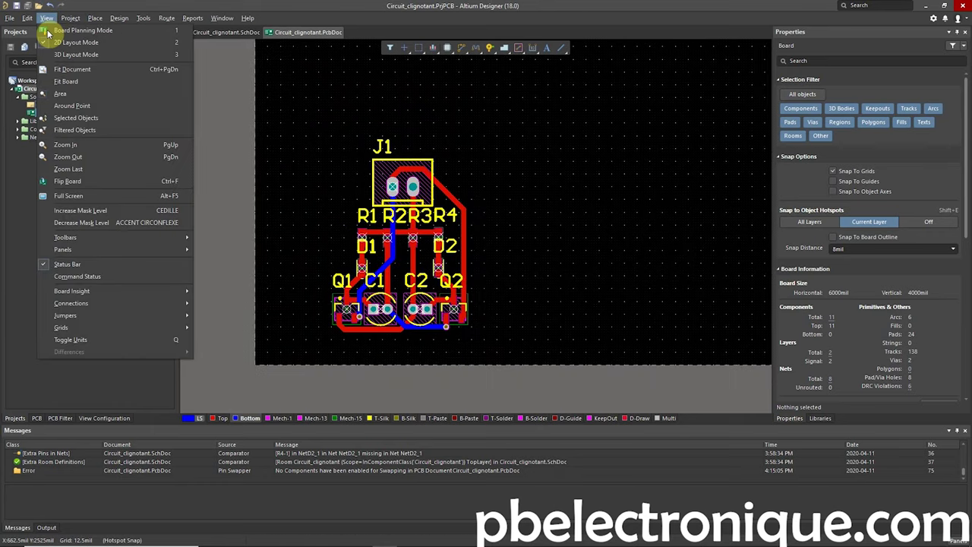
- Switch to Board Planning Mode and zoom in on the board
left_click(82, 31)
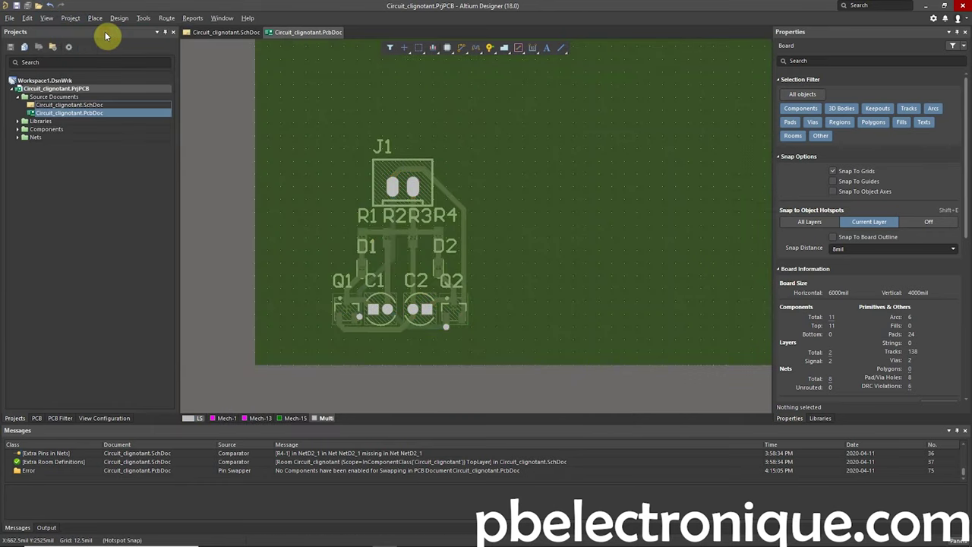
scroll(373, 278, "up", 1, "ctrl")
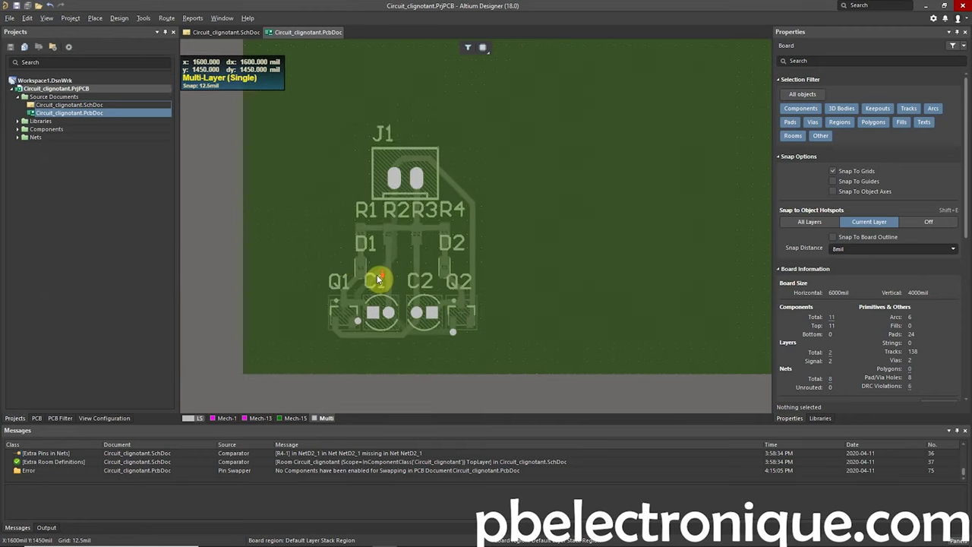
scroll(379, 276, "up", 1, "ctrl")
- Redefine the board shape as a 737.5 × 925 mil rectangle around the components
left_click(121, 17)
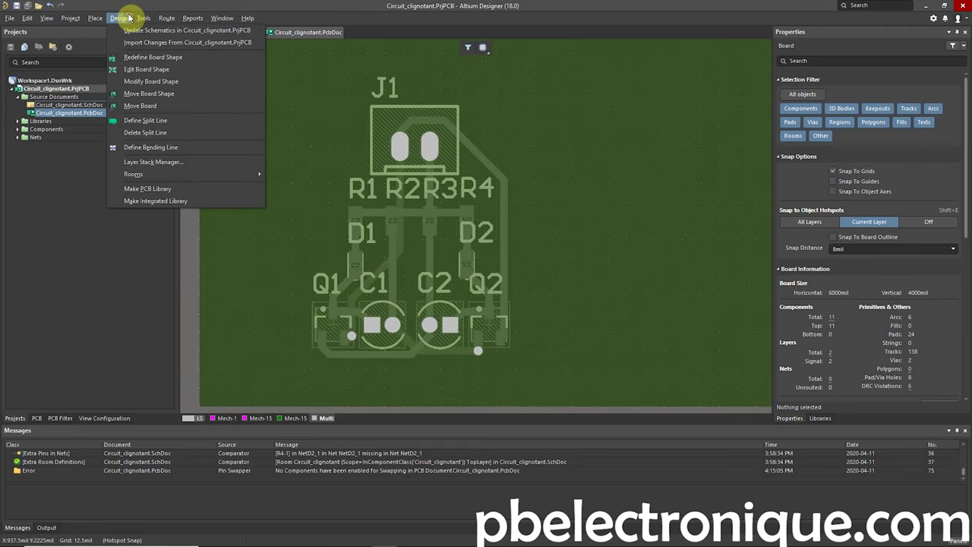
left_click(192, 63)
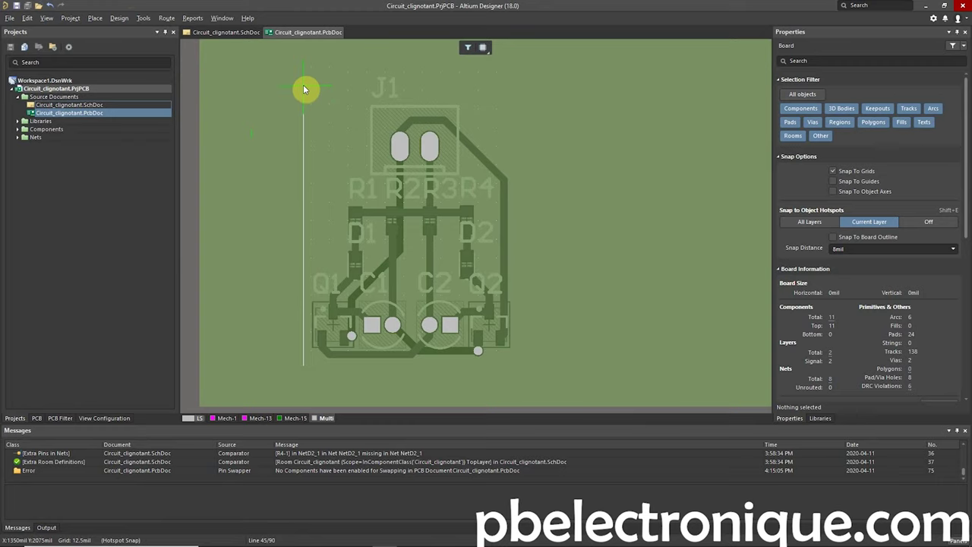
left_click(303, 90)
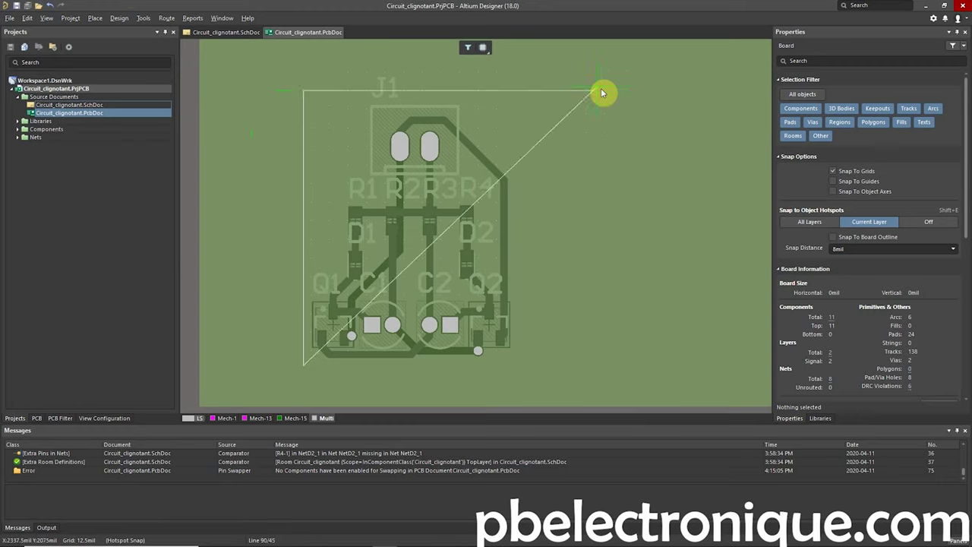
left_click(522, 90)
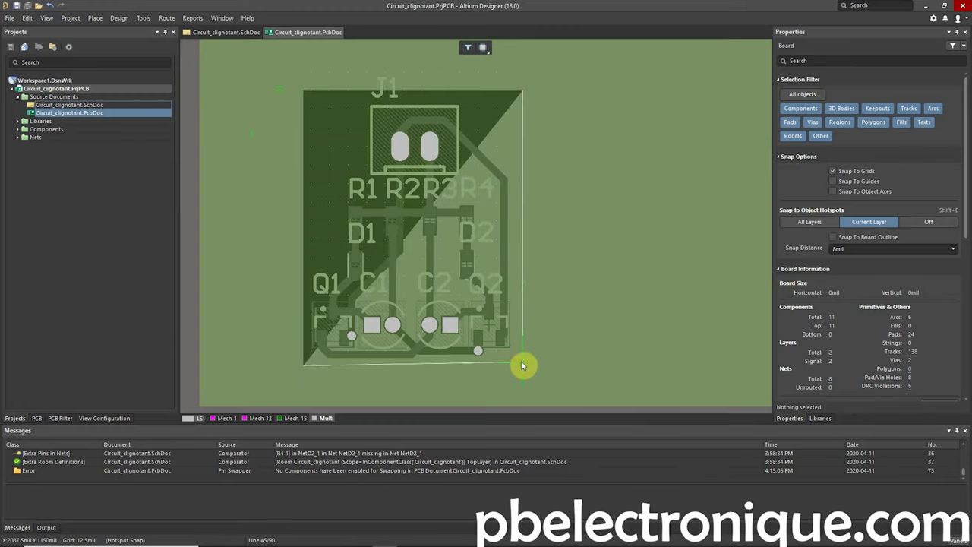
left_click(523, 369)
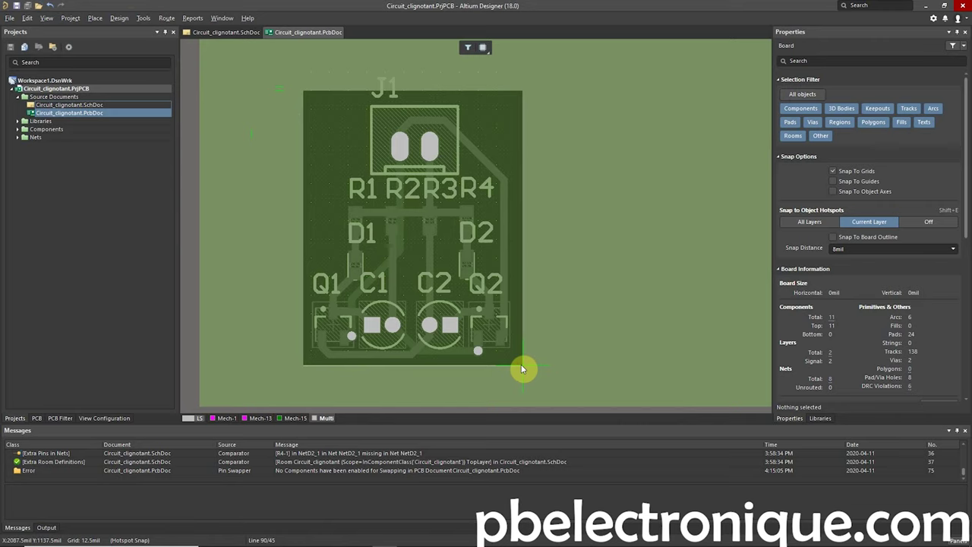
right_click(521, 369)
left_click(46, 18)
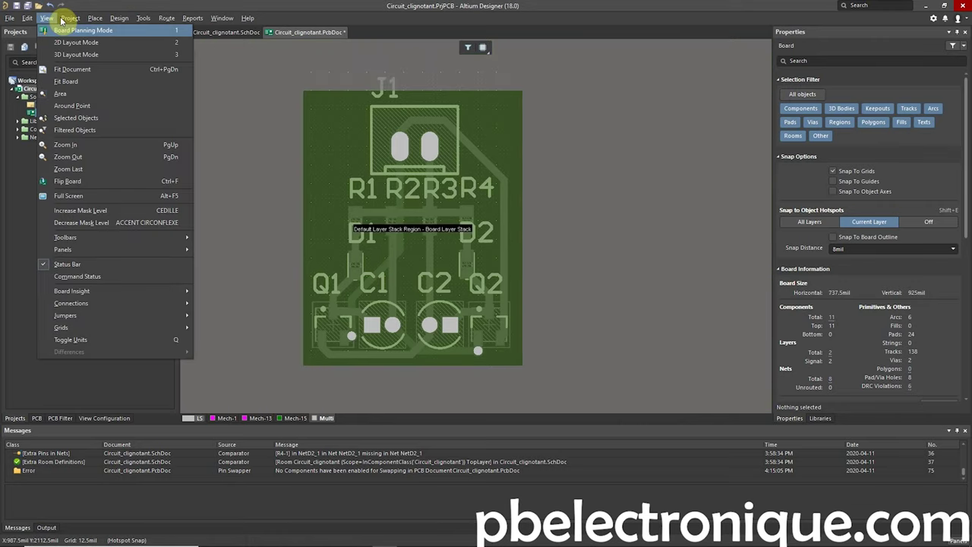
- Edit the board shape, pushing the left and right edges out to 825 mil width
left_click(119, 17)
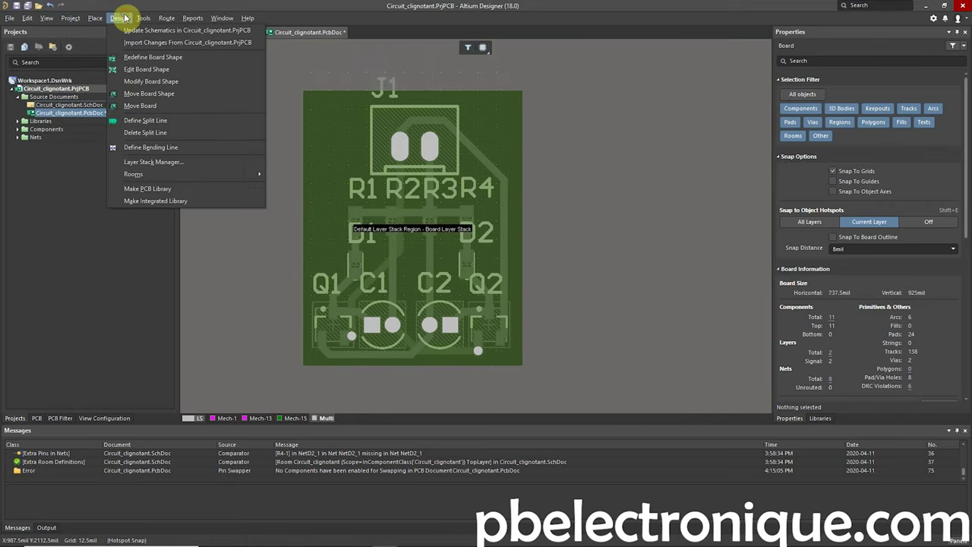
left_click(147, 69)
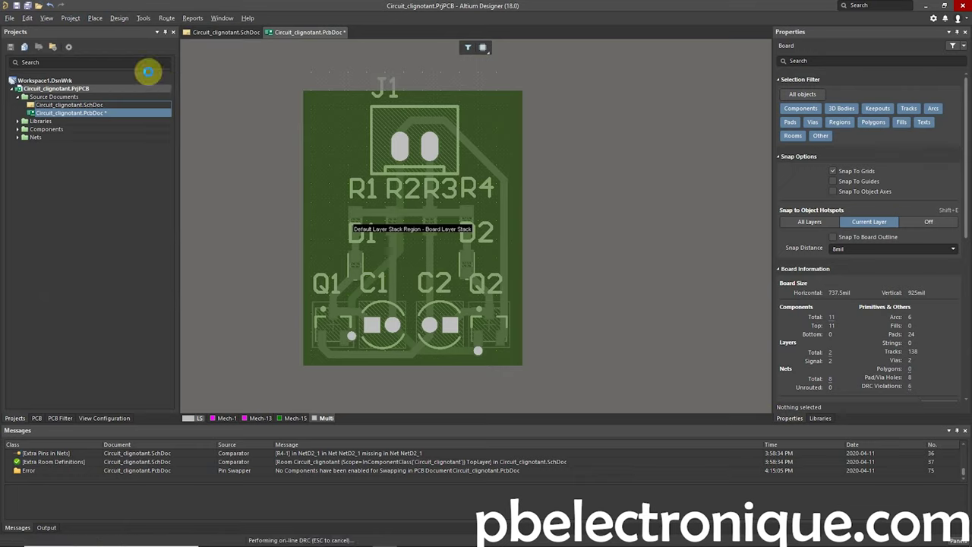
left_click_drag(301, 229, 292, 228)
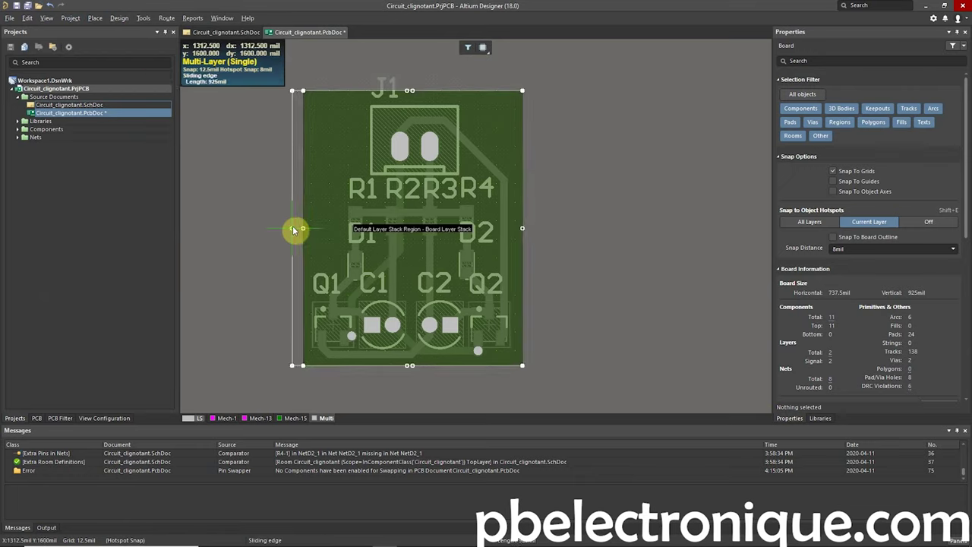
left_click_drag(528, 229, 536, 228)
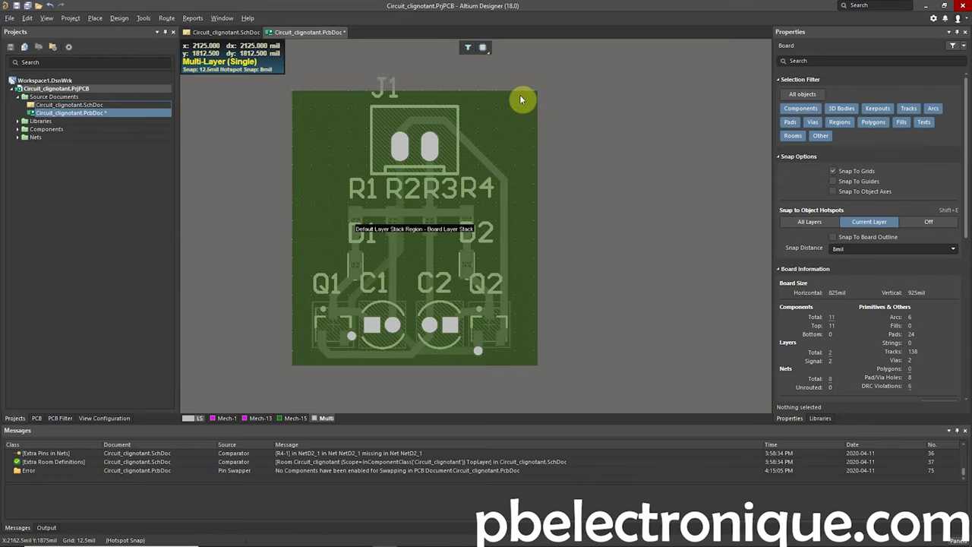
left_click(519, 239)
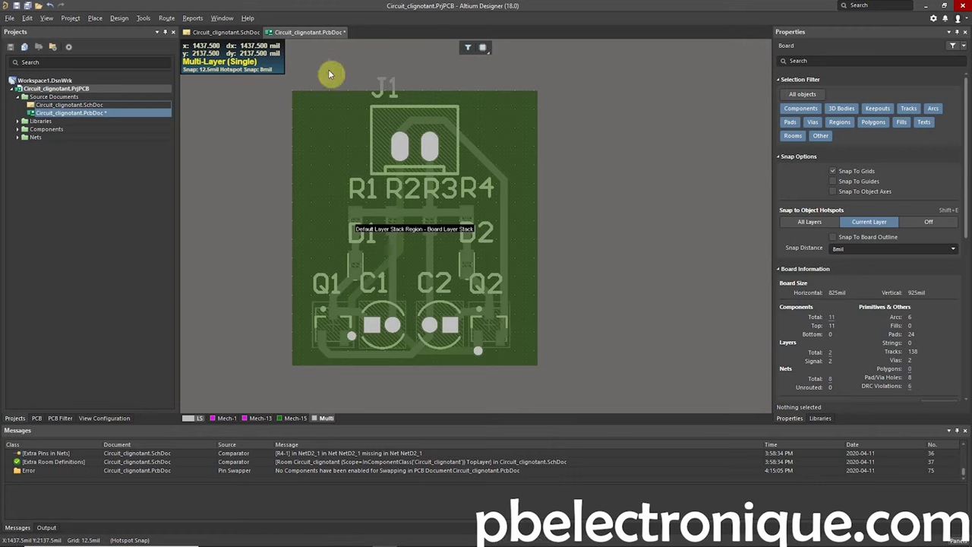
- Return to 2D Layout Mode, orbit the board in 3D to check it, then go back to 2D
left_click(46, 18)
left_click(58, 42)
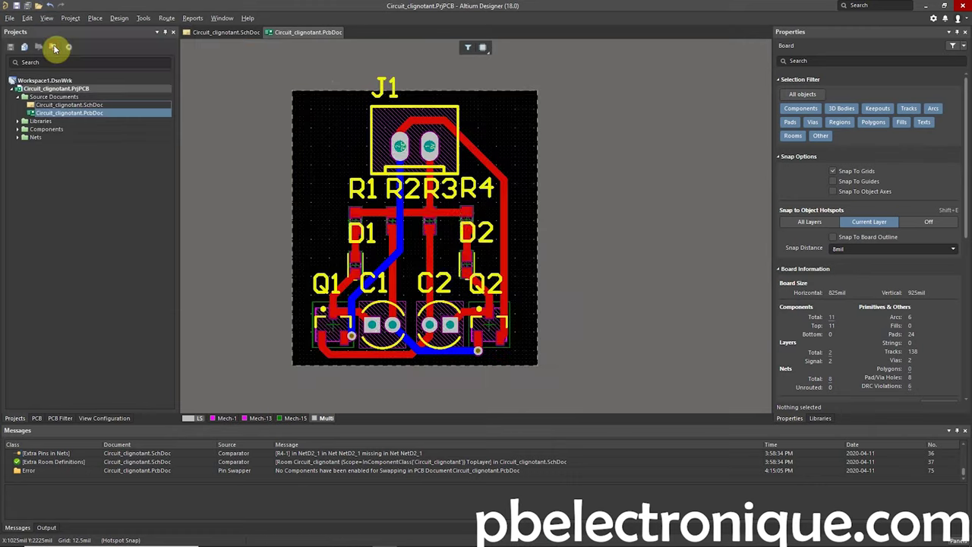
key("3")
scroll(392, 278, "down", 5, "ctrl")
mouse_move(391, 277)
right_mouse_down("shift")
mouse_move(535, 242)
mouse_move(438, 311)
mouse_move(440, 279)
right_mouse_up("shift")
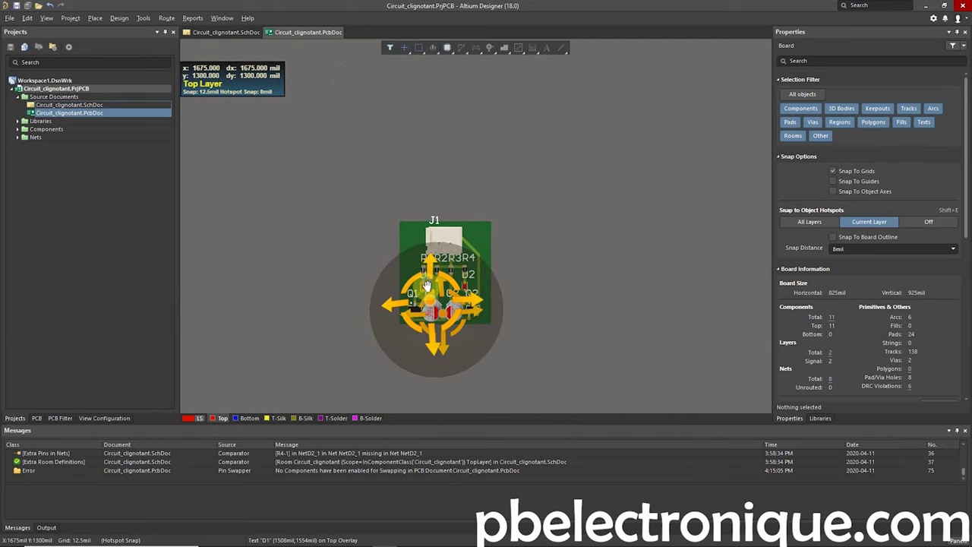
scroll(439, 280, "up", 4, "ctrl")
key("2")
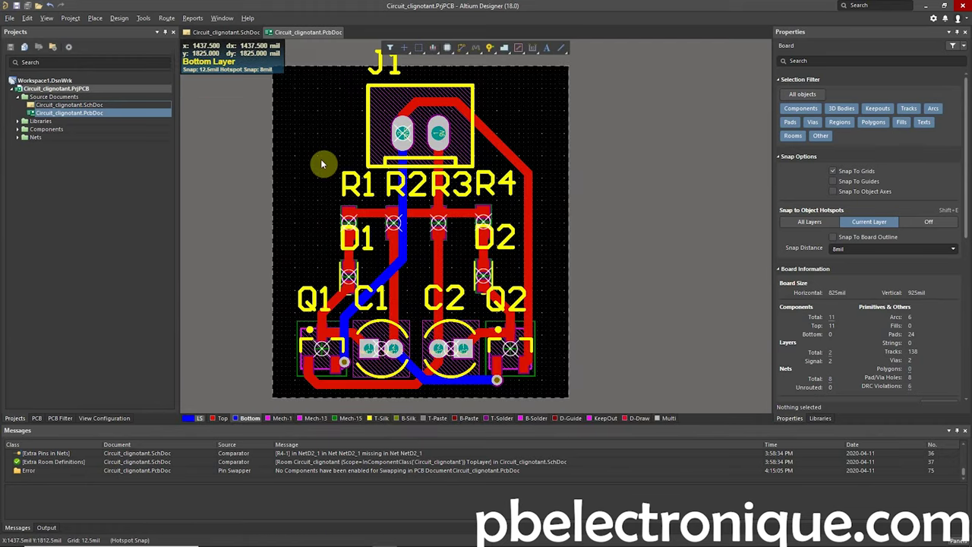
key("p")
key("p")
key("p")
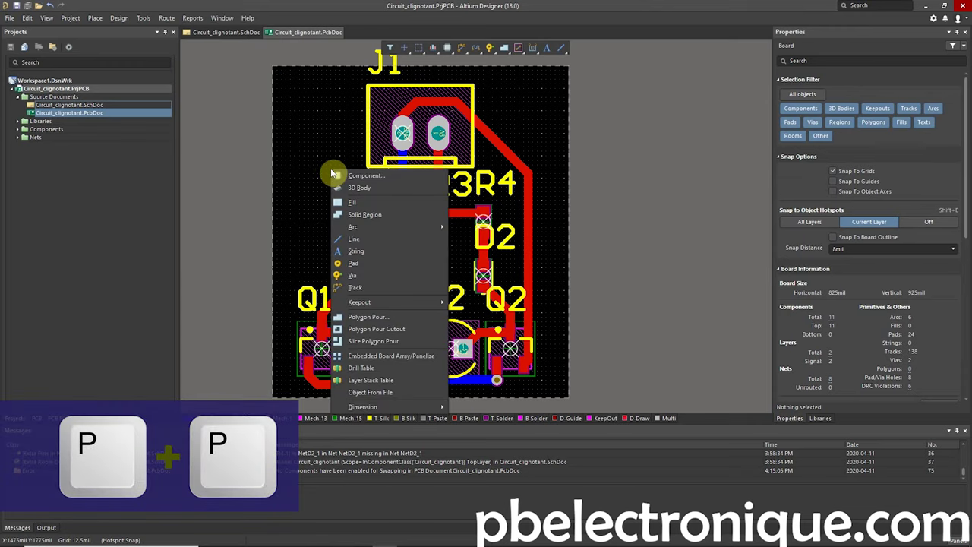
- Place a free pad with a 125 mil hole and 250 × 250 mil round copper in the top-left corner
left_click(365, 268)
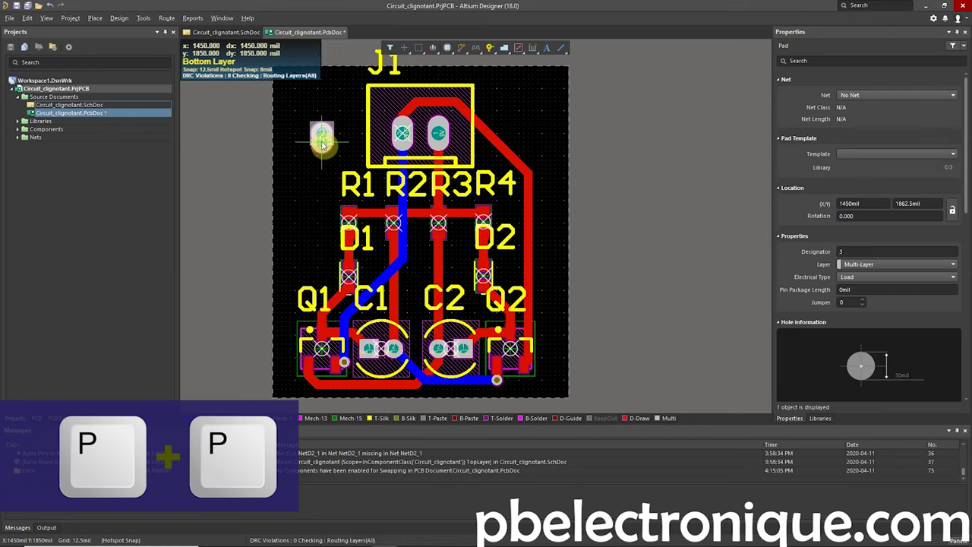
left_click(322, 133)
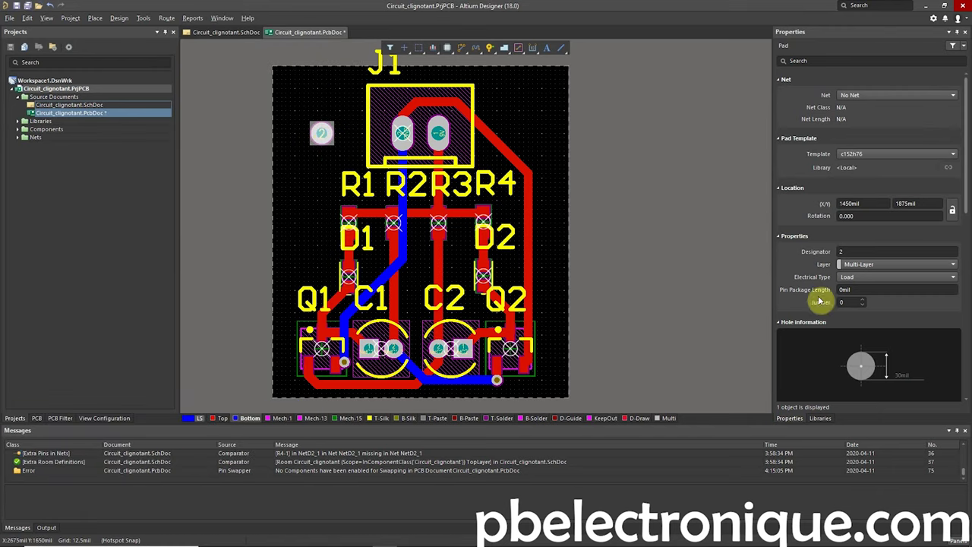
scroll(820, 302, "down", 5)
left_click(862, 236)
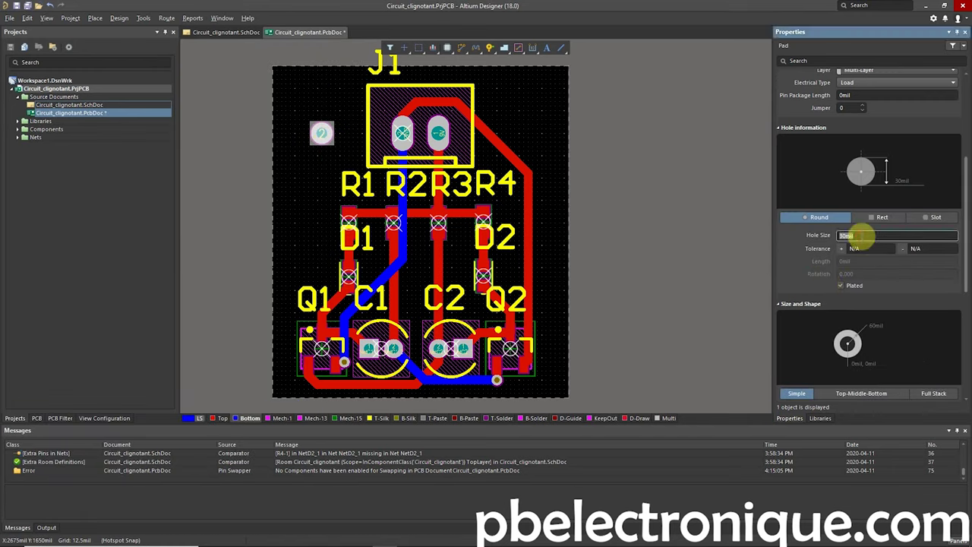
type("5")
key("Return")
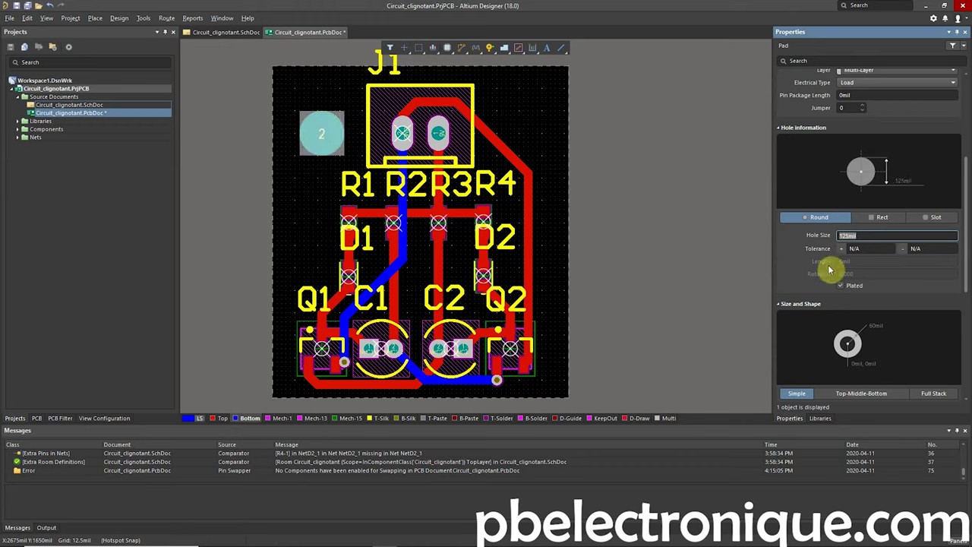
scroll(823, 275, "down", 2)
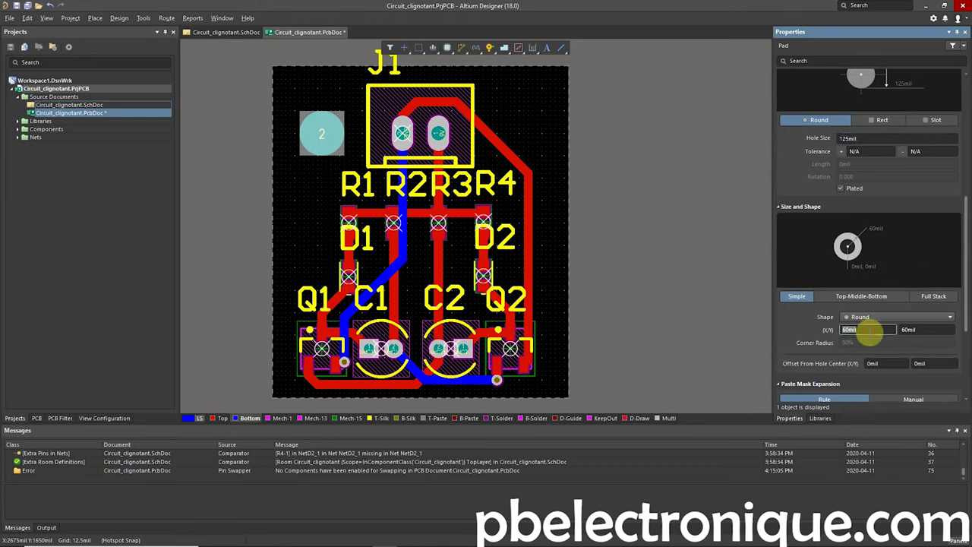
key("Return")
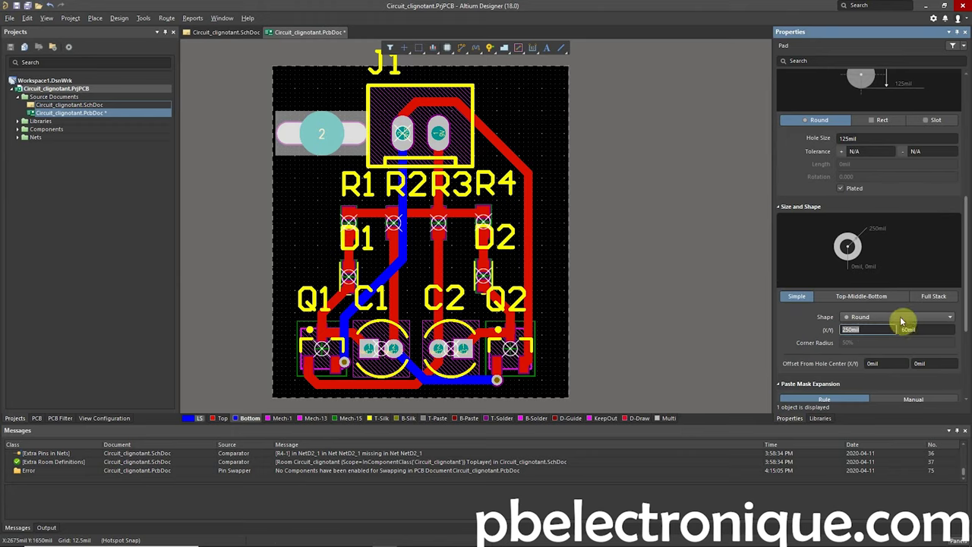
type("250")
key("Return")
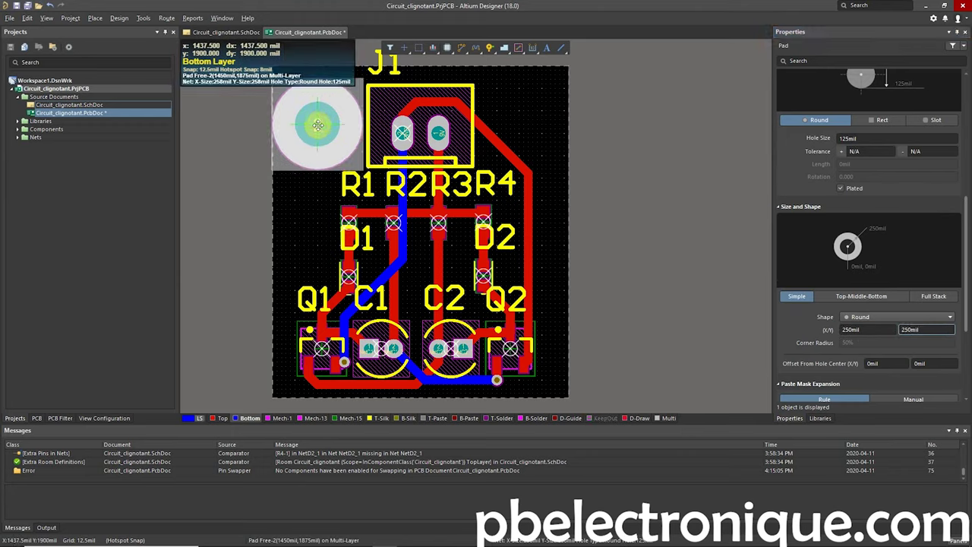
left_click_drag(318, 125, 317, 118)
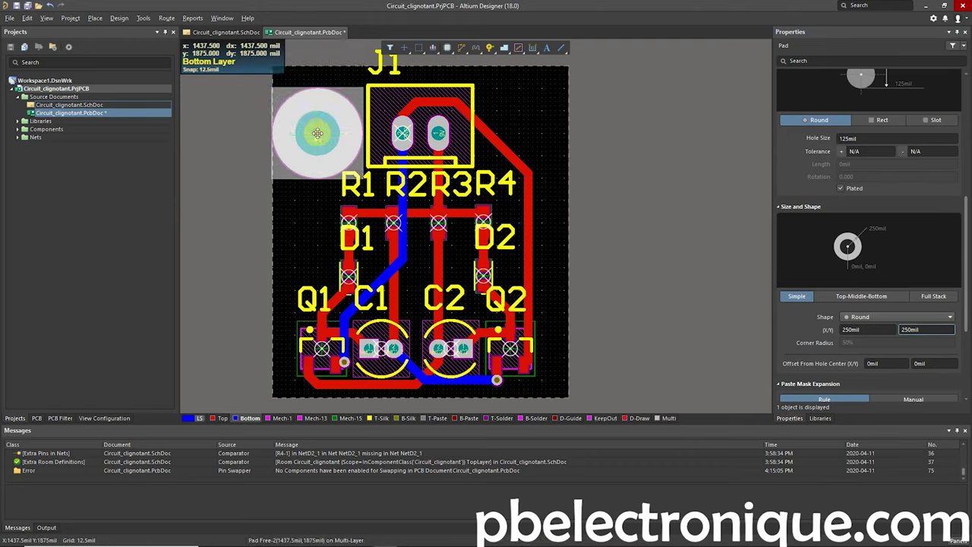
left_click(317, 132)
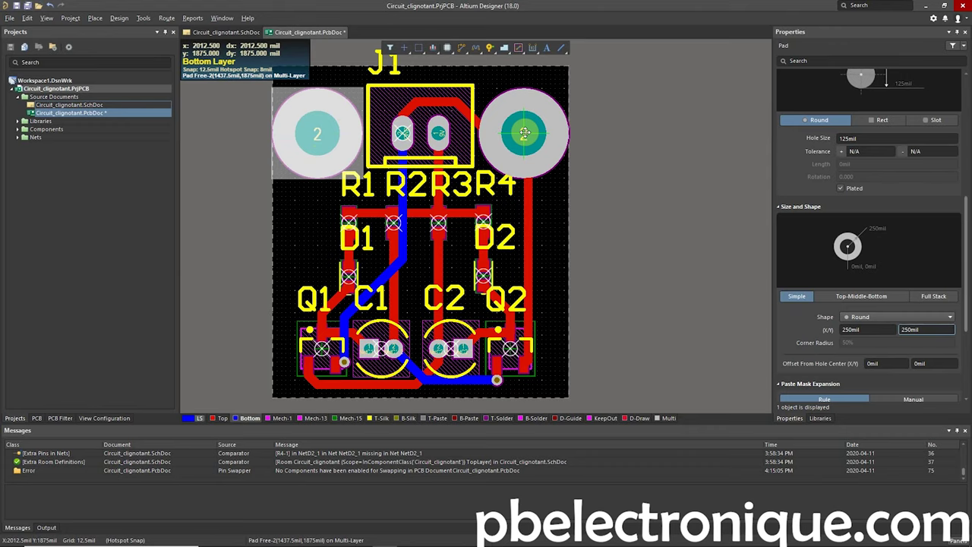
- Place a second identical large pad in the top-right corner and select it
left_click(523, 133)
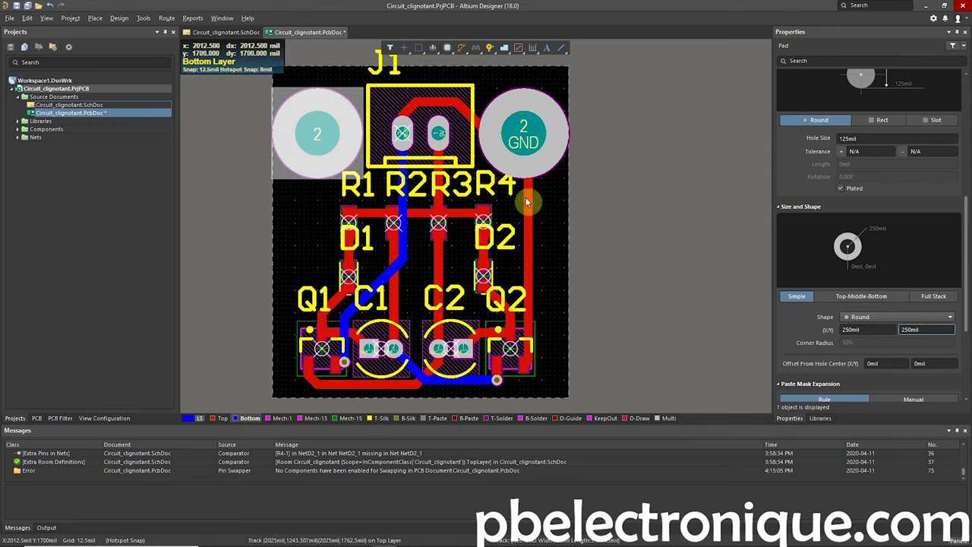
key("Escape")
left_click(526, 194)
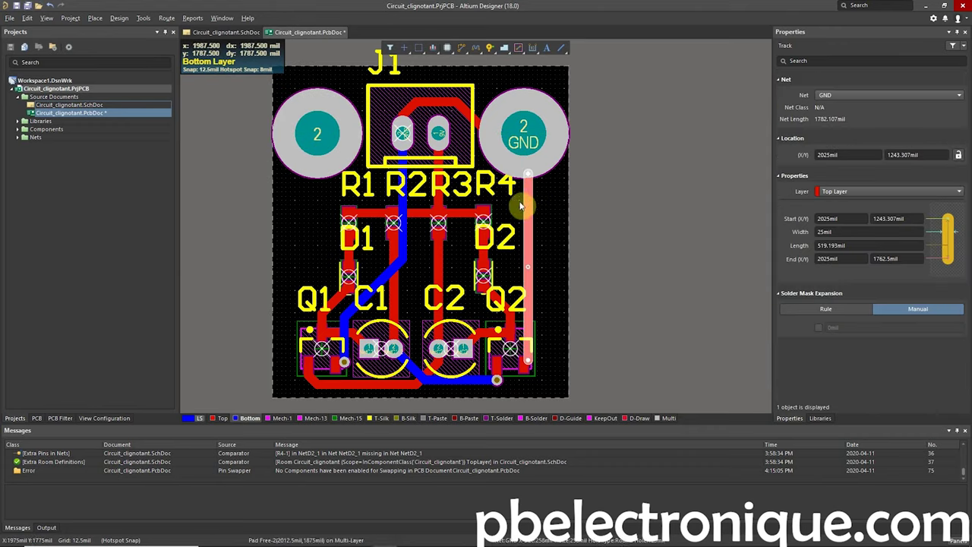
left_click(527, 183)
scroll(528, 183, "up", 2, "ctrl")
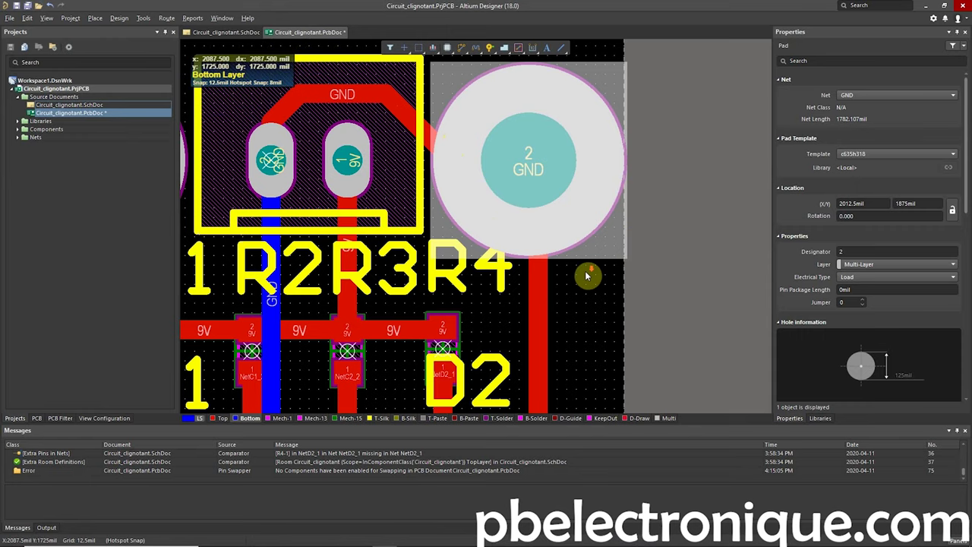
scroll(584, 270, "down", 2, "ctrl")
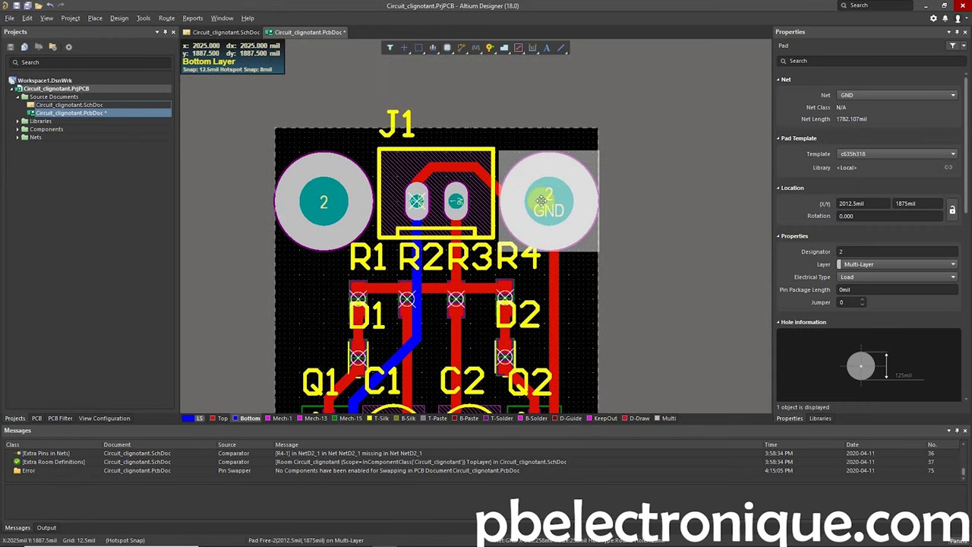
- Assign the left mounting-hole pad to the GND net and recentre the board
left_click(331, 199)
left_click(873, 95)
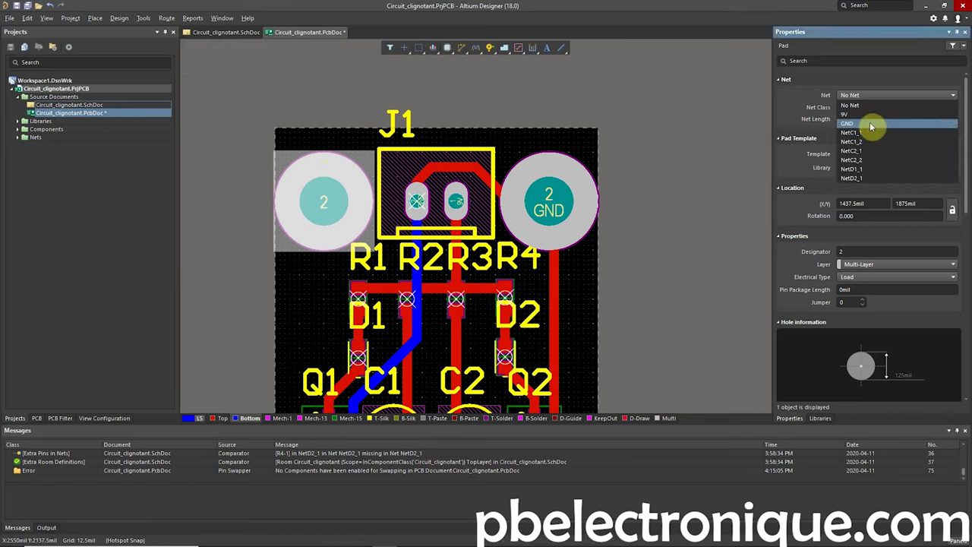
left_click(850, 123)
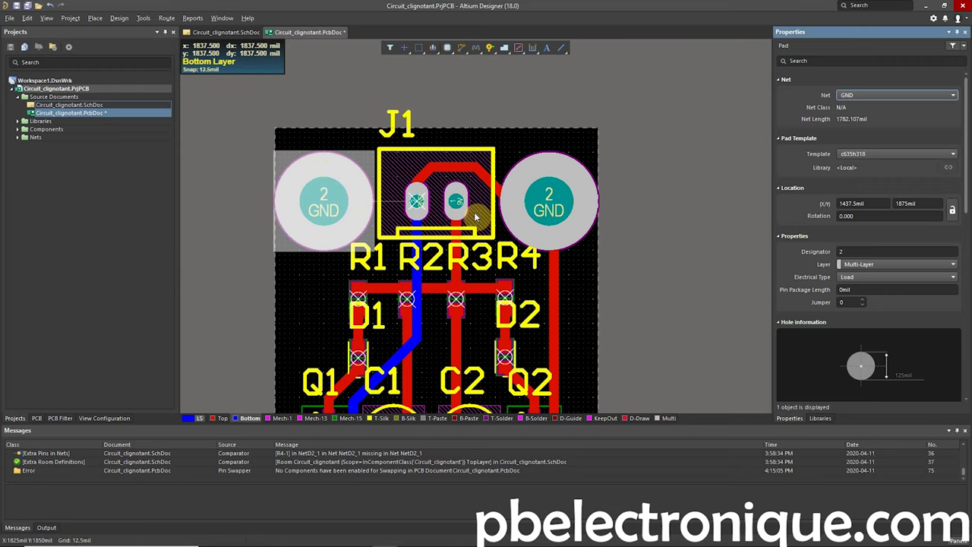
scroll(486, 212, "up", 3, "ctrl")
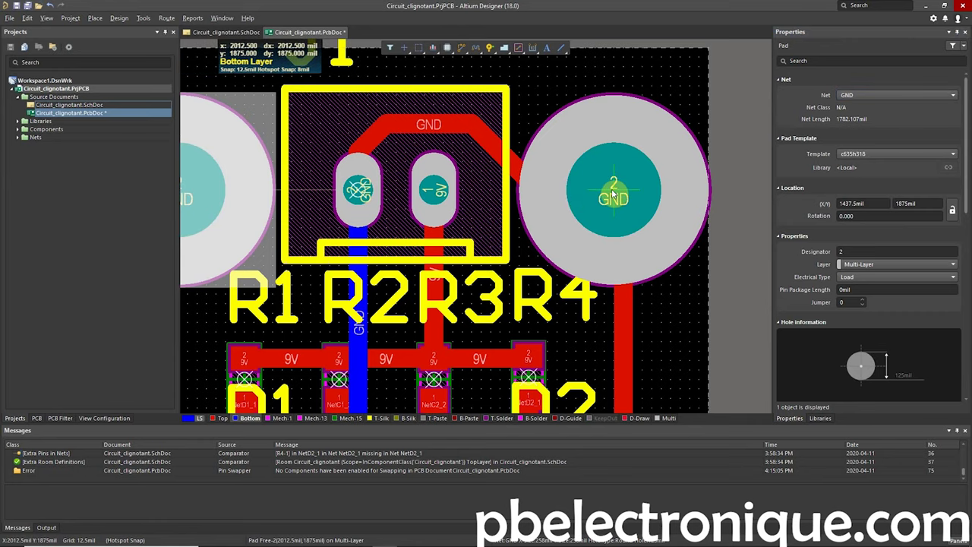
scroll(608, 199, "down", 2, "ctrl")
scroll(608, 198, "down", 1, "ctrl")
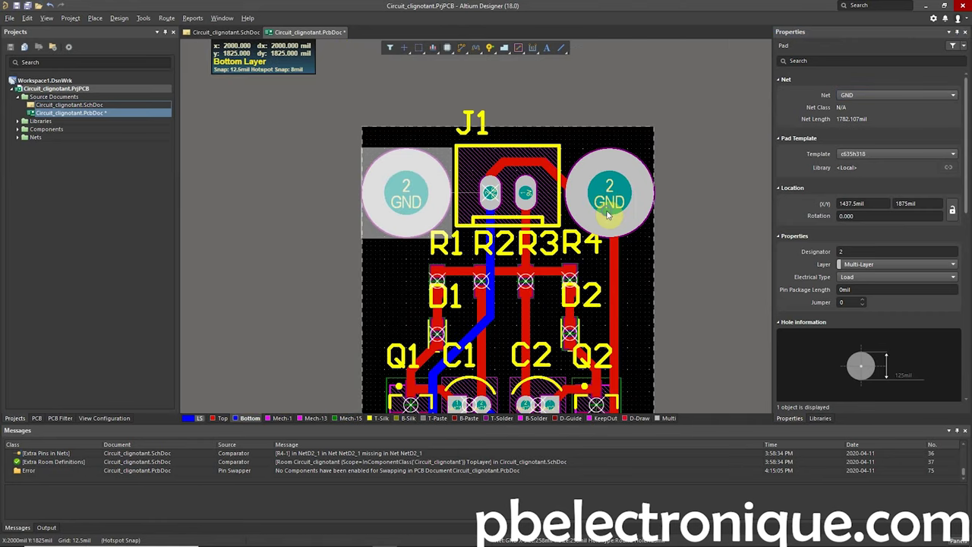
left_click(613, 251)
right_click_drag(613, 251, 577, 210)
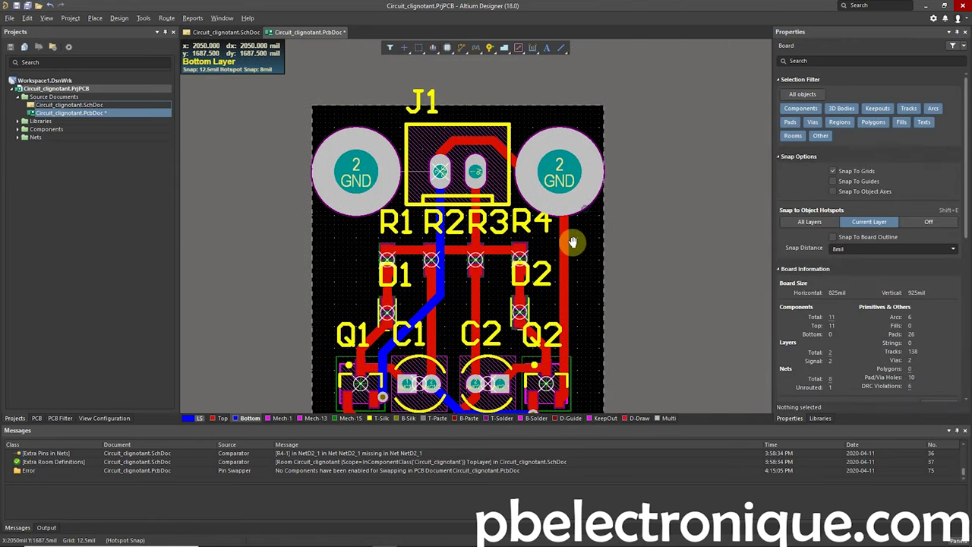
- Reroute the diagonal GND track beside J1 by dragging it down and to the right
scroll(514, 215, "up", 2, "ctrl")
left_click(512, 112)
mouse_move(512, 113)
left_mouse_down()
mouse_move(499, 192)
mouse_move(594, 144)
left_mouse_up()
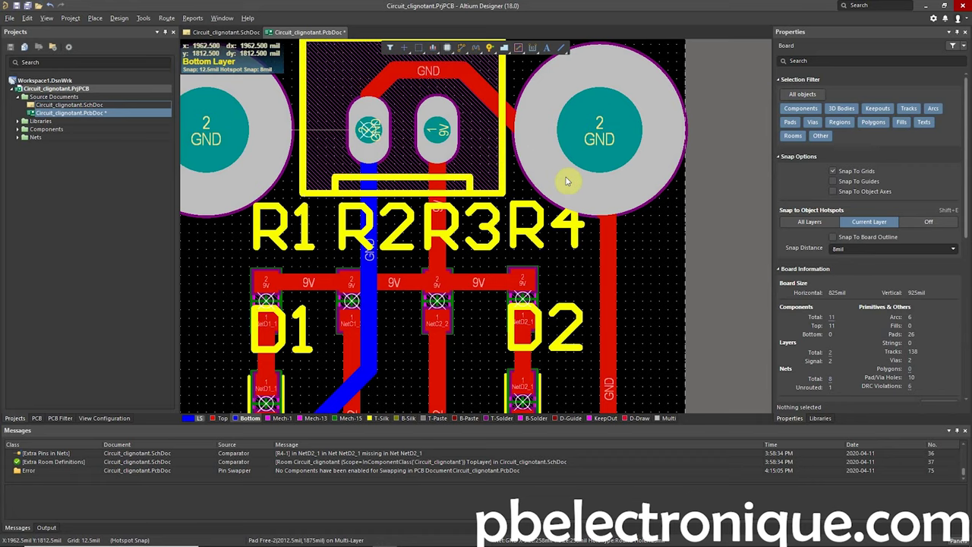
scroll(659, 211, "down", 3, "ctrl")
scroll(646, 200, "down", 1)
scroll(622, 223, "down", 2, "ctrl")
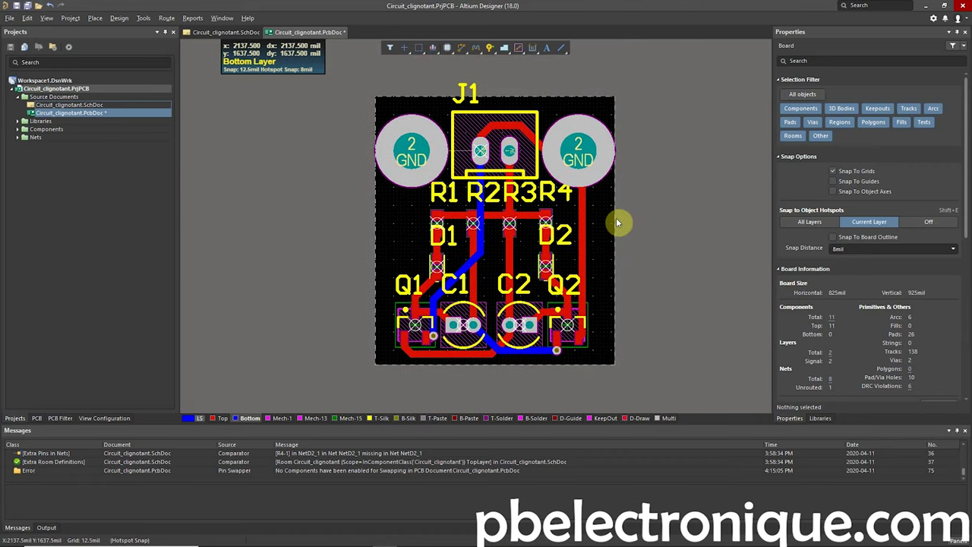
right_click_drag(607, 211, 564, 226)
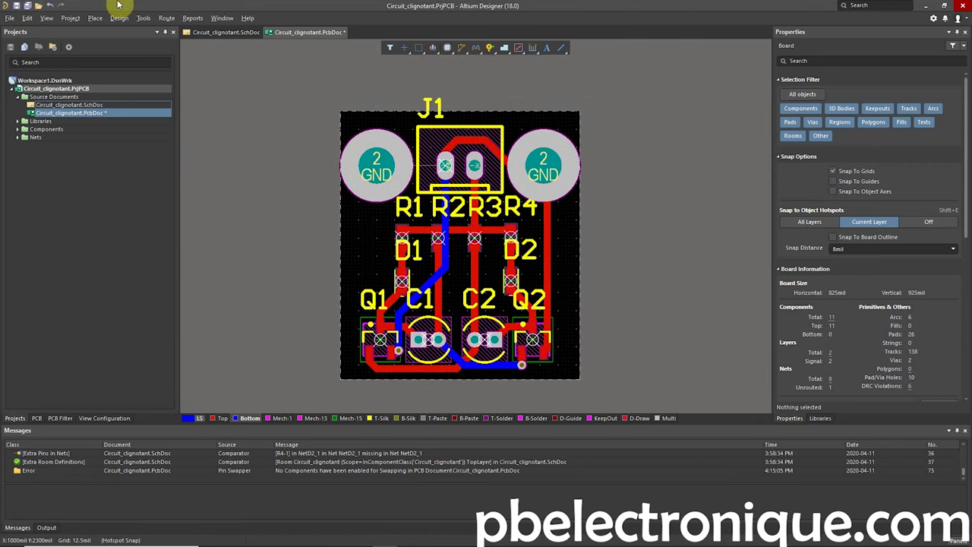
- In Board Planning Mode, slide the board edges to an 875 × 887.5 mil outline
left_click(45, 17)
left_click(68, 29)
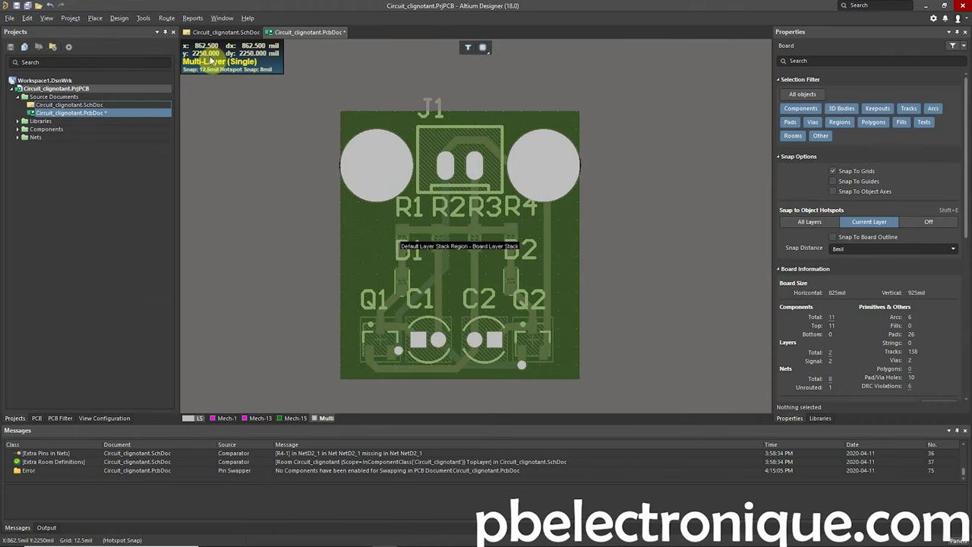
left_click(131, 18)
left_click(133, 66)
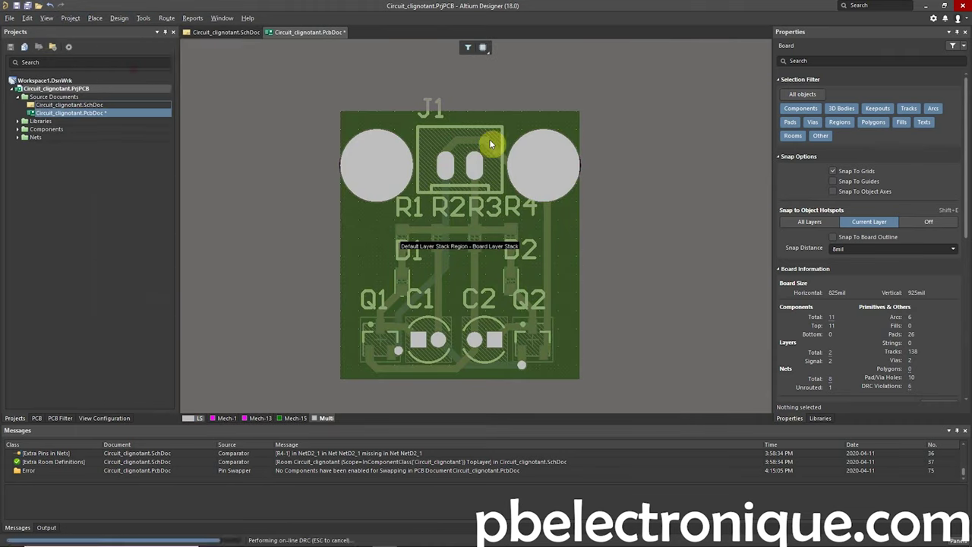
left_click_drag(461, 111, 461, 122)
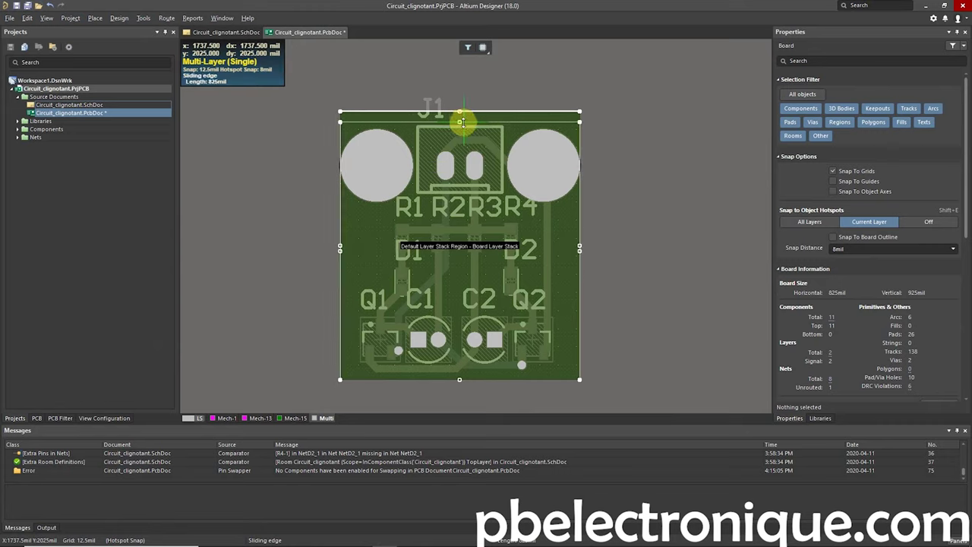
left_click_drag(341, 248, 333, 248)
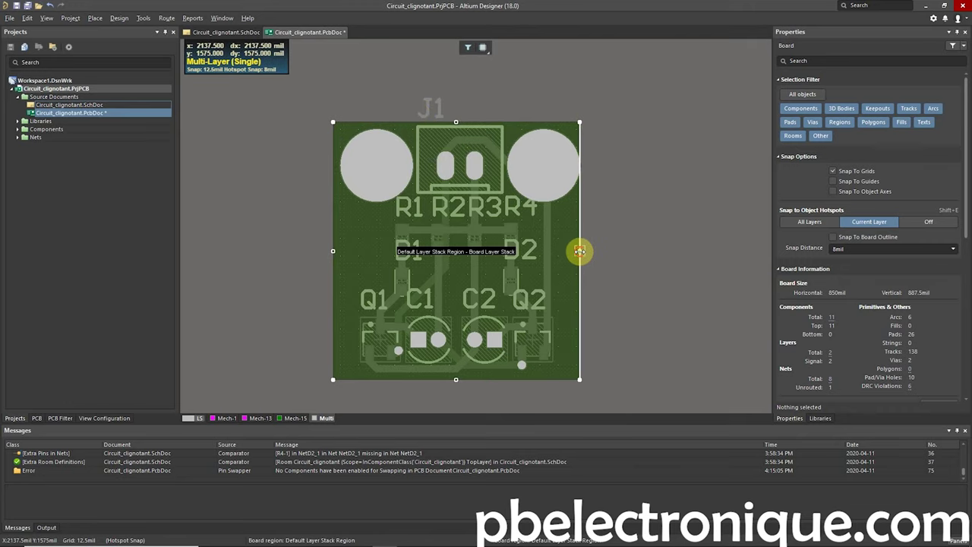
left_click_drag(579, 251, 586, 250)
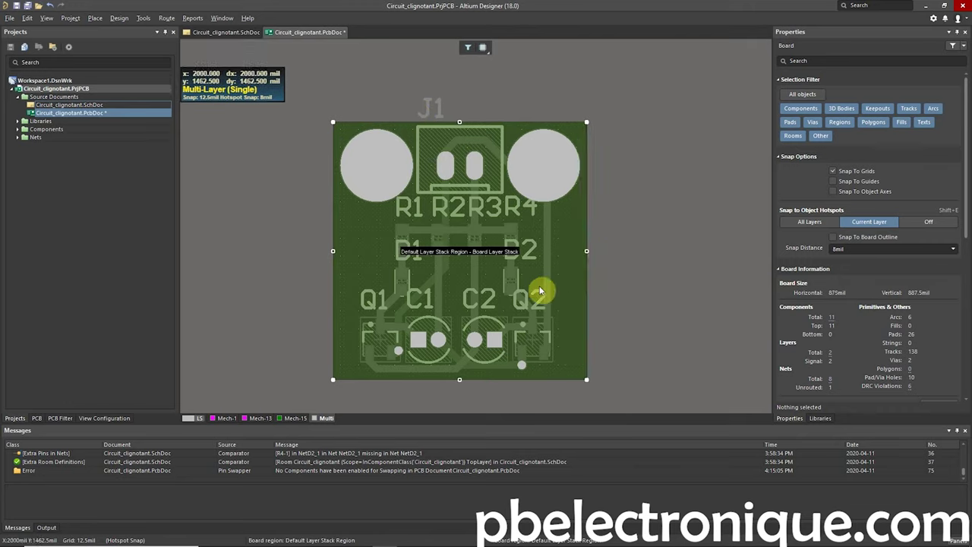
left_click(46, 17)
left_click(65, 42)
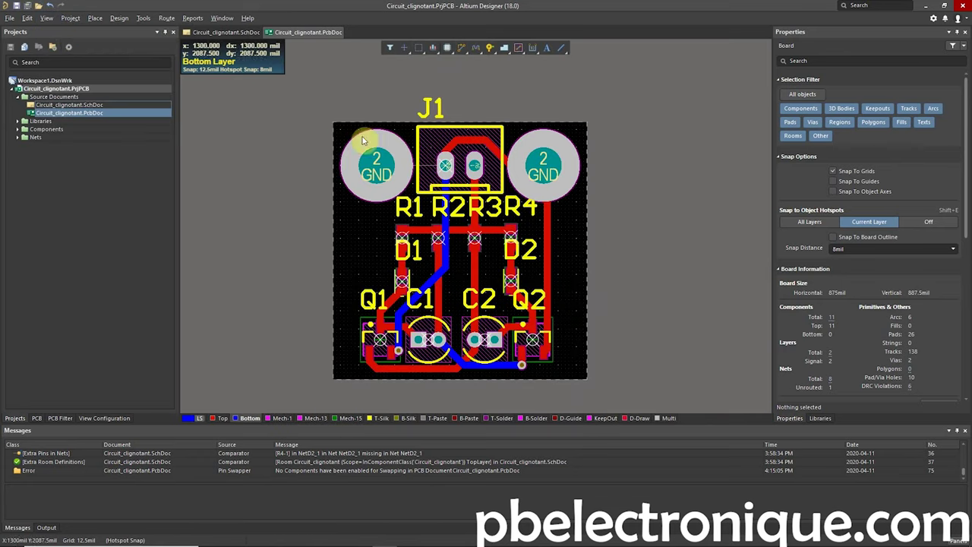
- Create Keep-Out Layer primitives from the board shape to frame the whole board edge
scroll(400, 223, "up", 1, "ctrl")
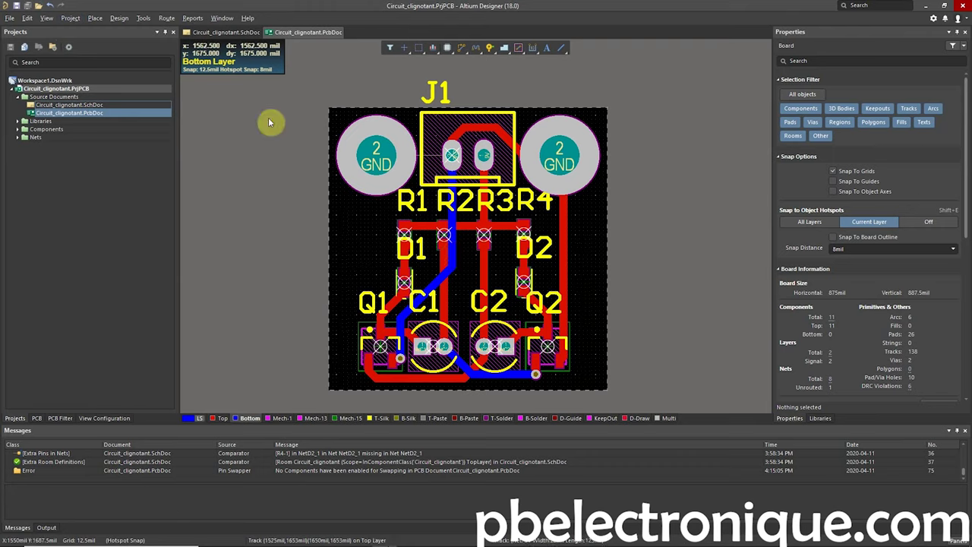
left_click(118, 18)
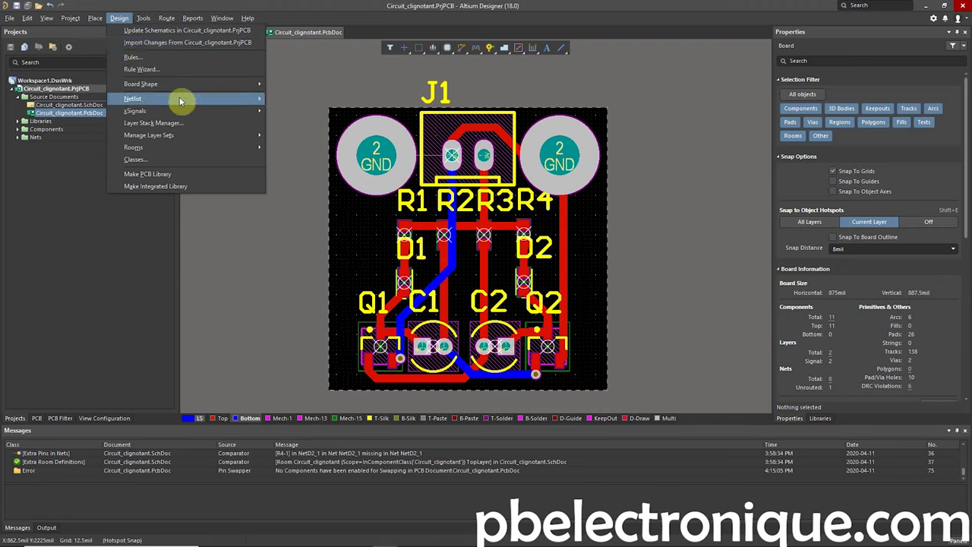
mouse_move(141, 83)
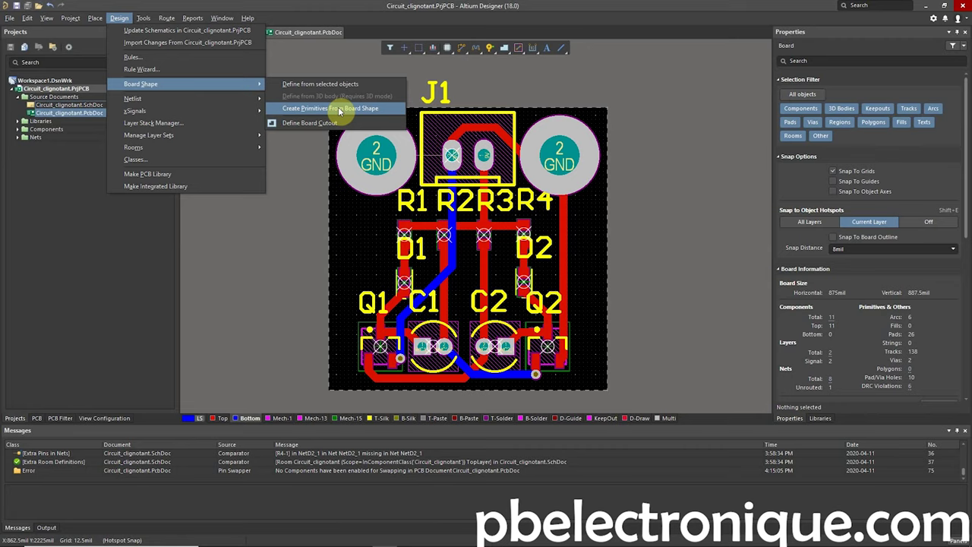
left_click(340, 111)
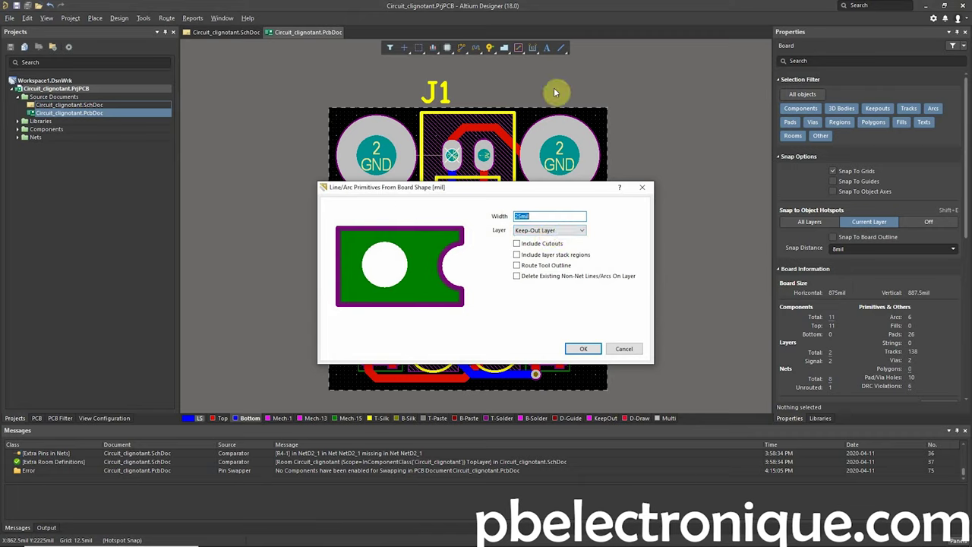
left_click(583, 349)
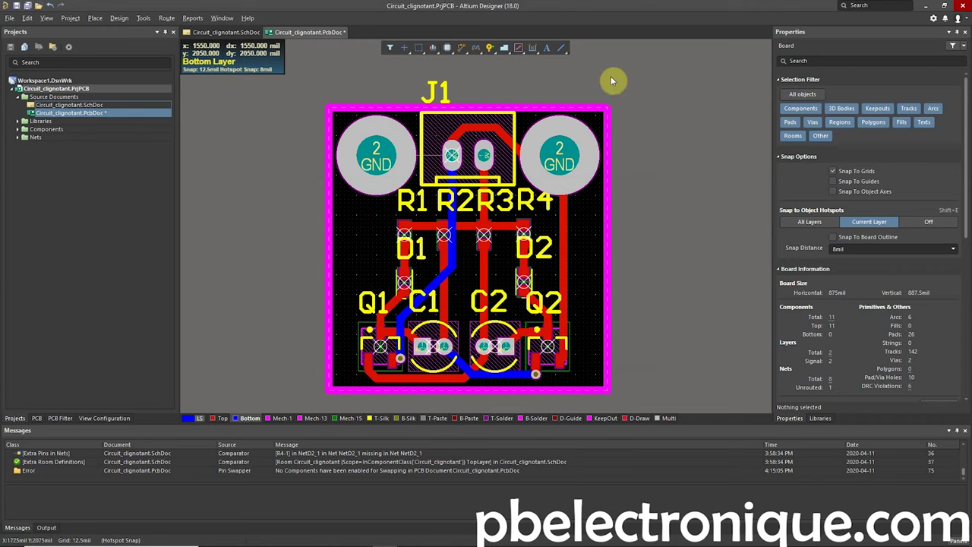
scroll(460, 341, "down", 1)
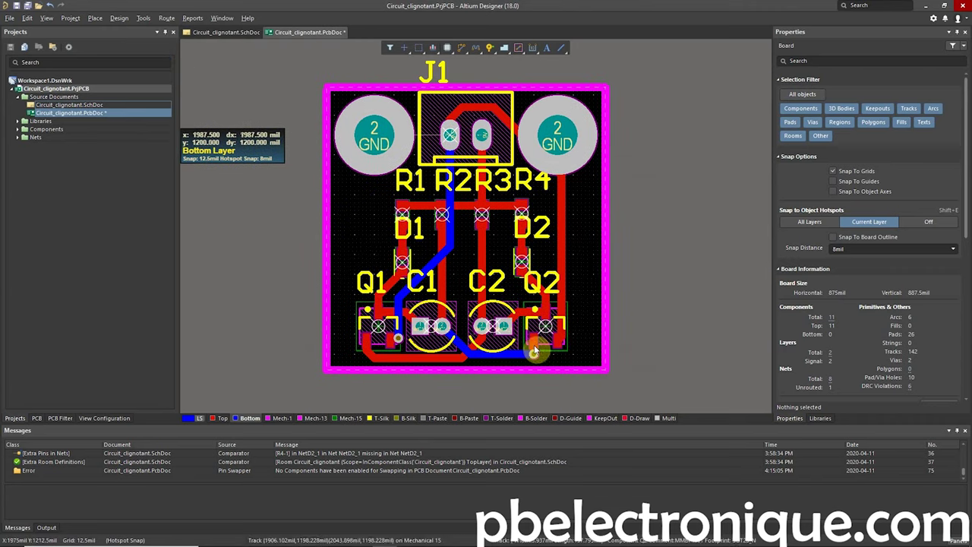
- Route a bottom-layer GND track from the left mounting pad to J1's GND pin
scroll(403, 289, "up", 1)
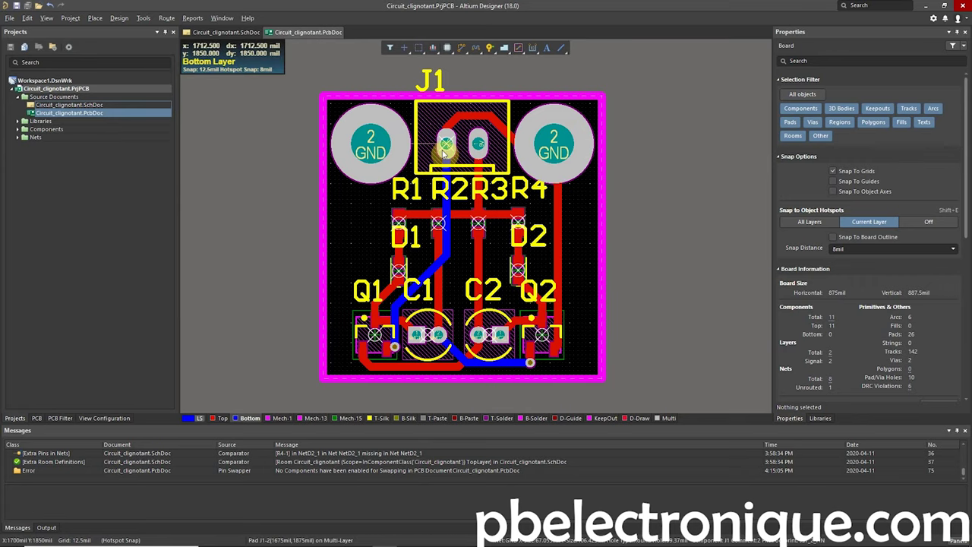
scroll(429, 148, "up", 3, "ctrl")
scroll(429, 148, "up", 1, "ctrl")
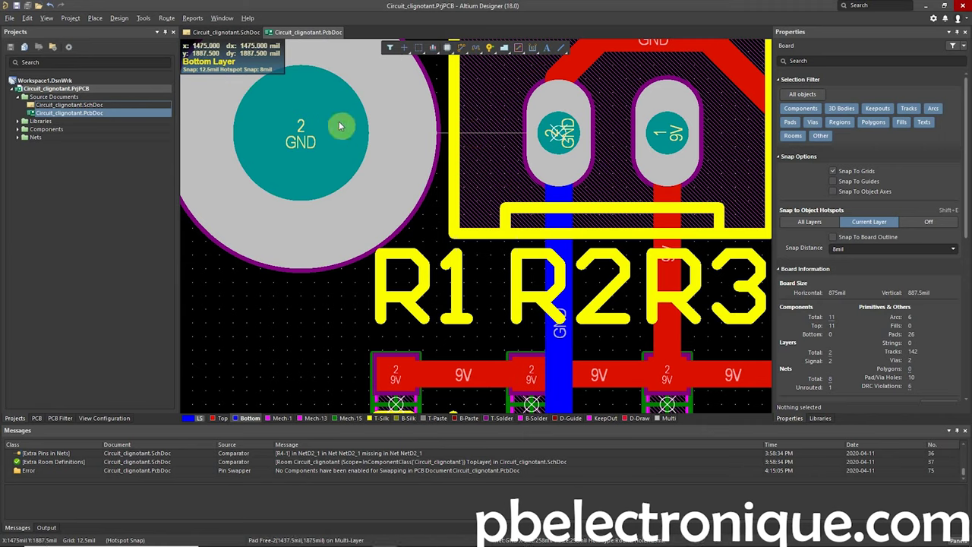
key("ctrl+w")
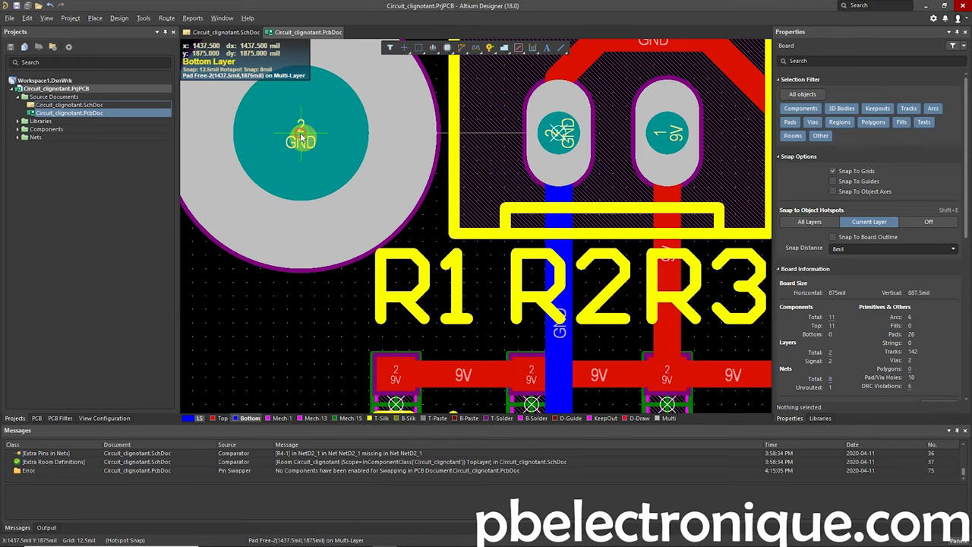
left_click(300, 132)
left_click(561, 133)
key("Escape")
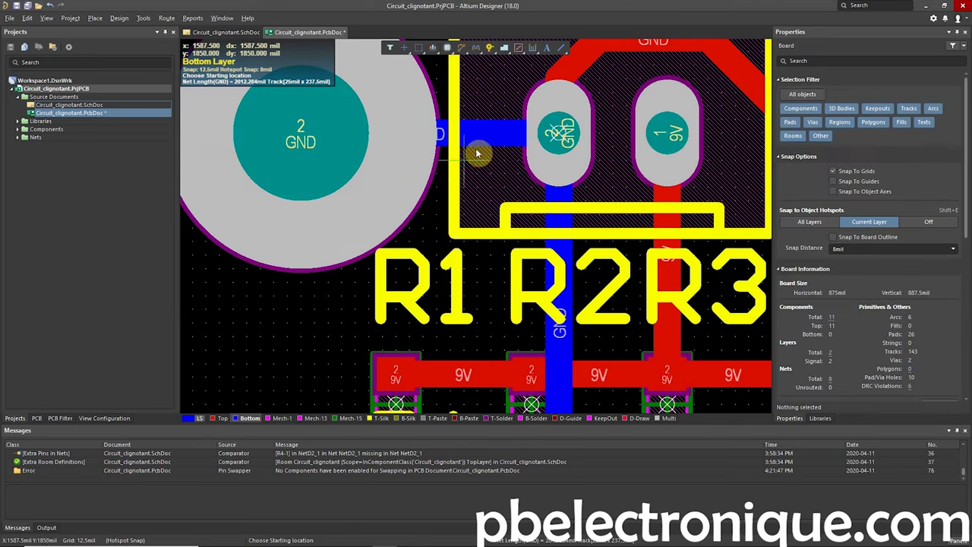
scroll(500, 186, "down", 3, "ctrl")
scroll(493, 205, "down", 2, "ctrl")
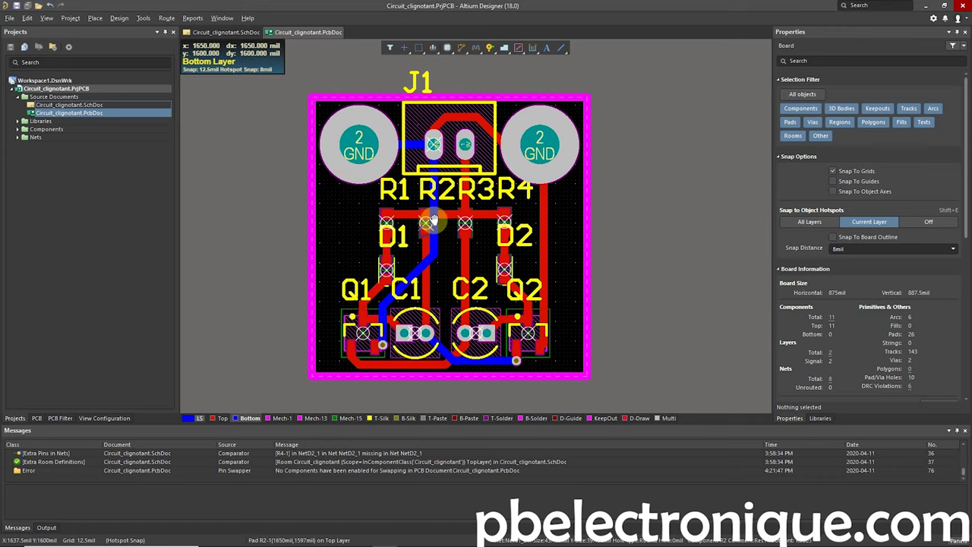
right_click_drag(424, 230, 432, 224)
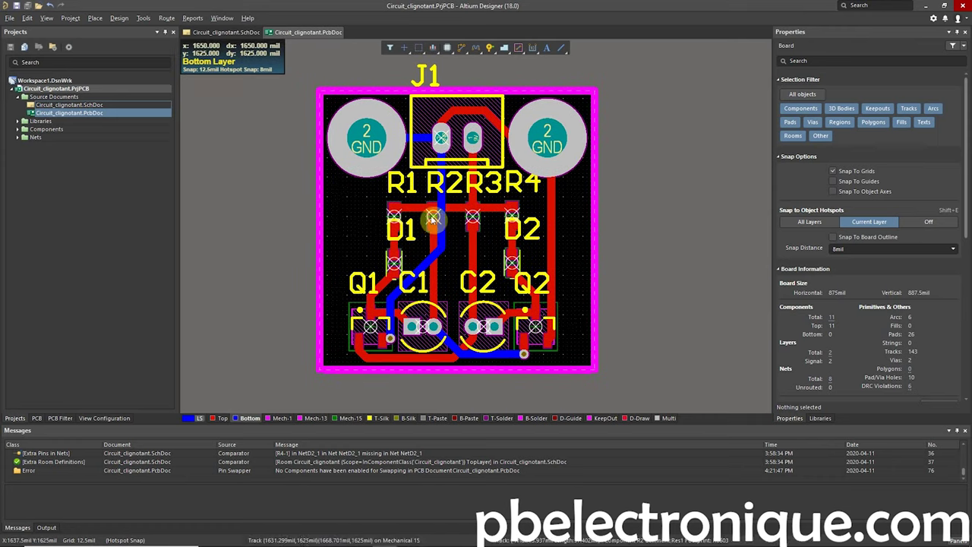
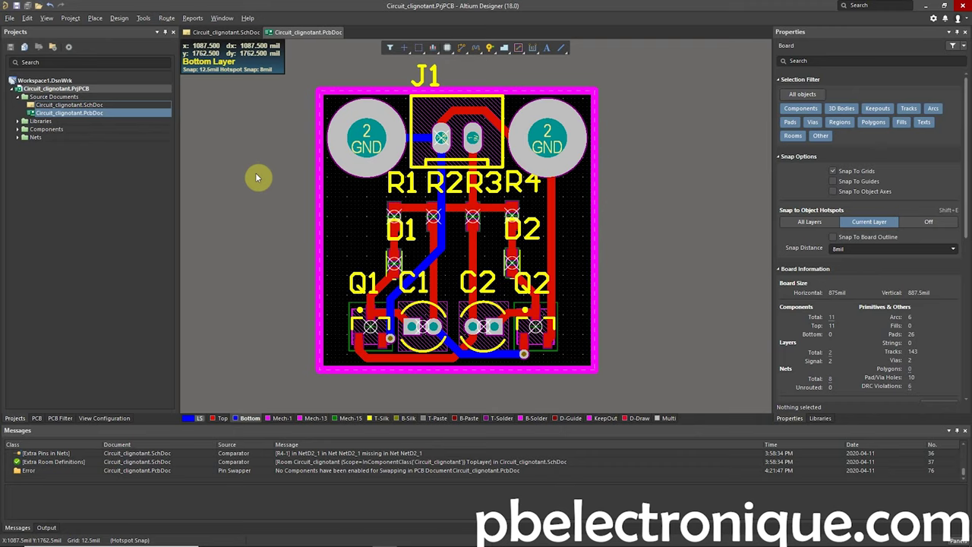
- Outline a polygon pour on the bottom layer through the four board corners
key("p")
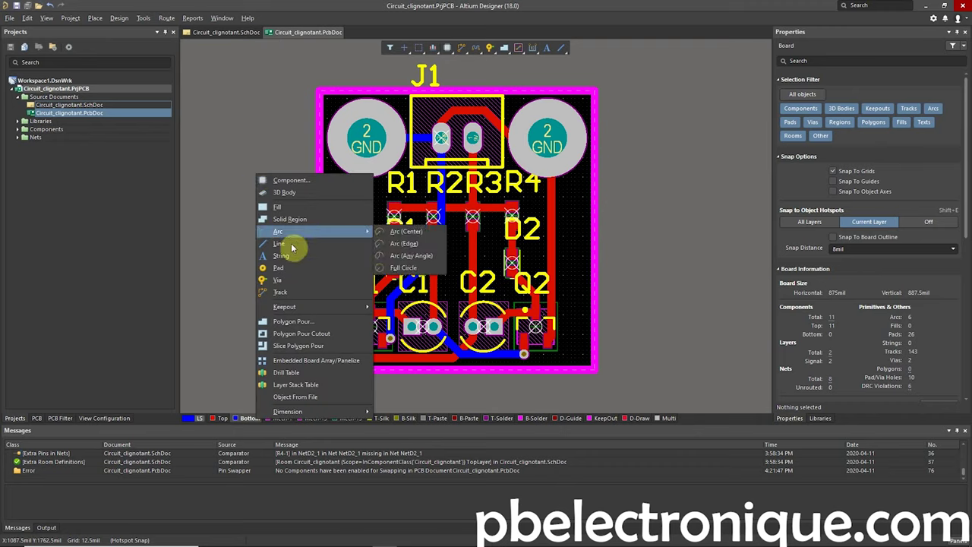
left_click(315, 323)
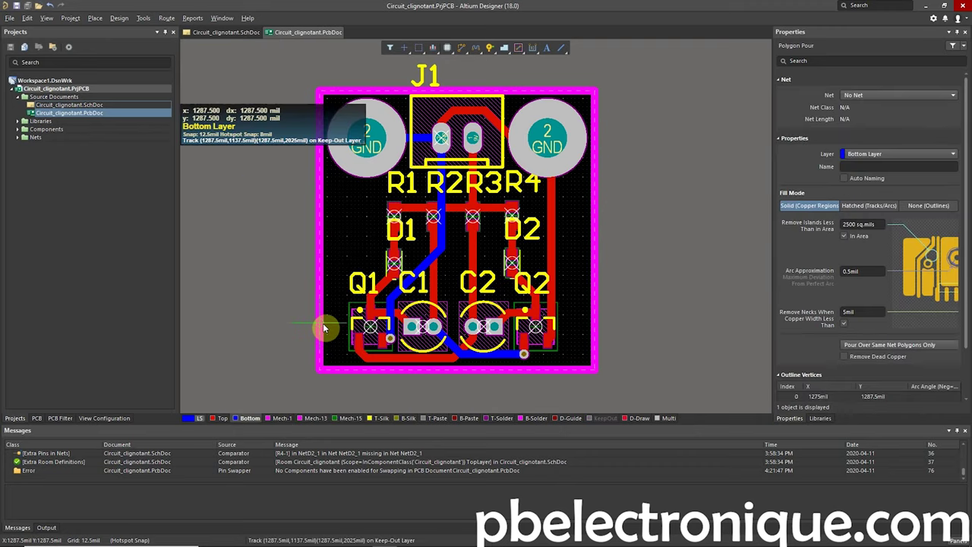
left_click(320, 370)
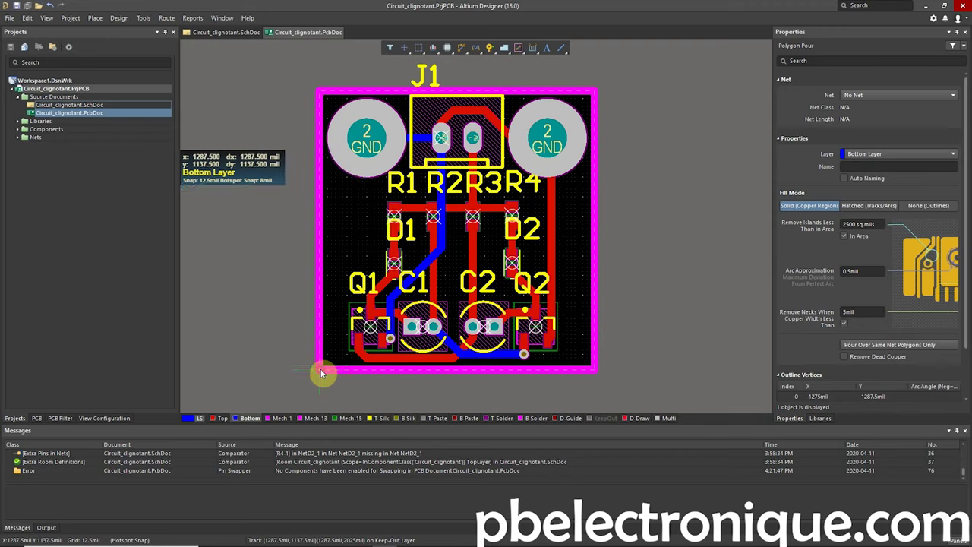
left_click(320, 96)
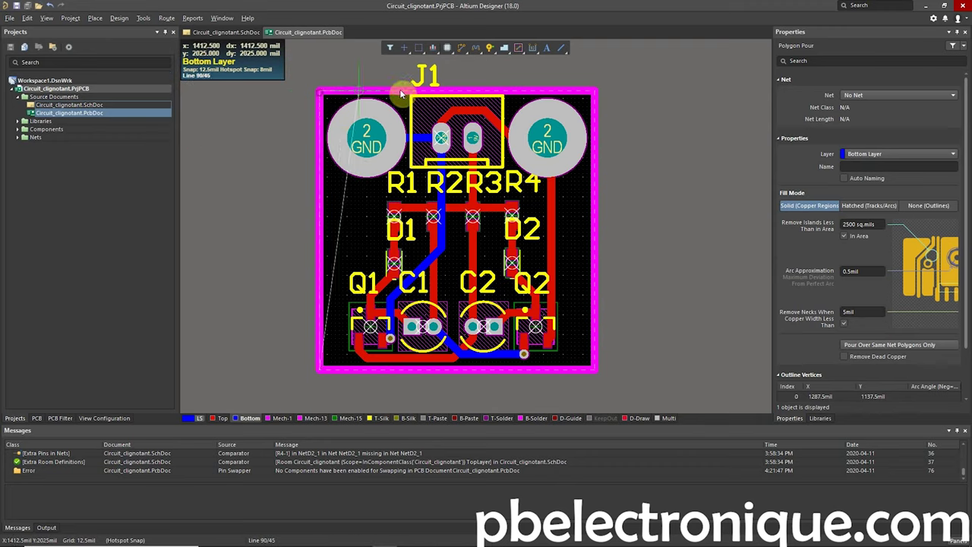
left_click(596, 93)
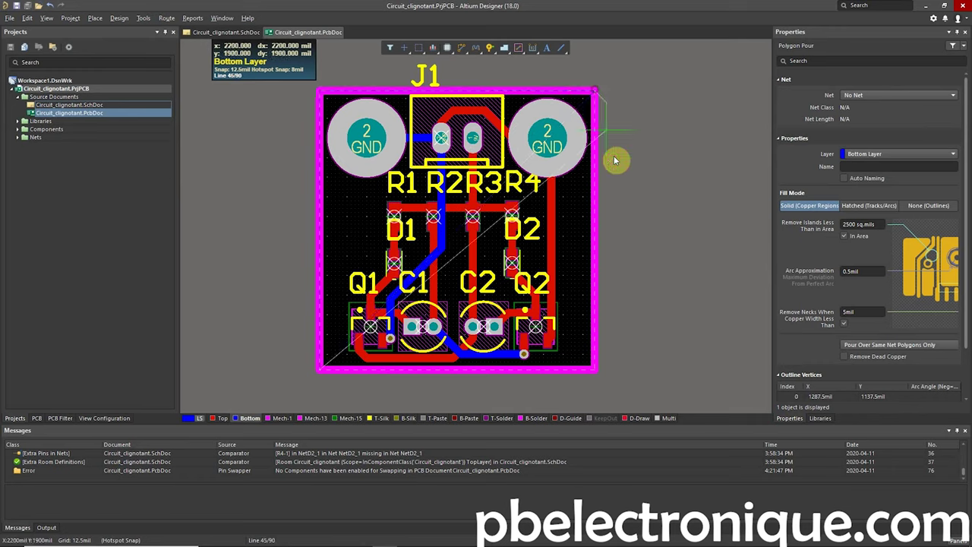
left_click(593, 368)
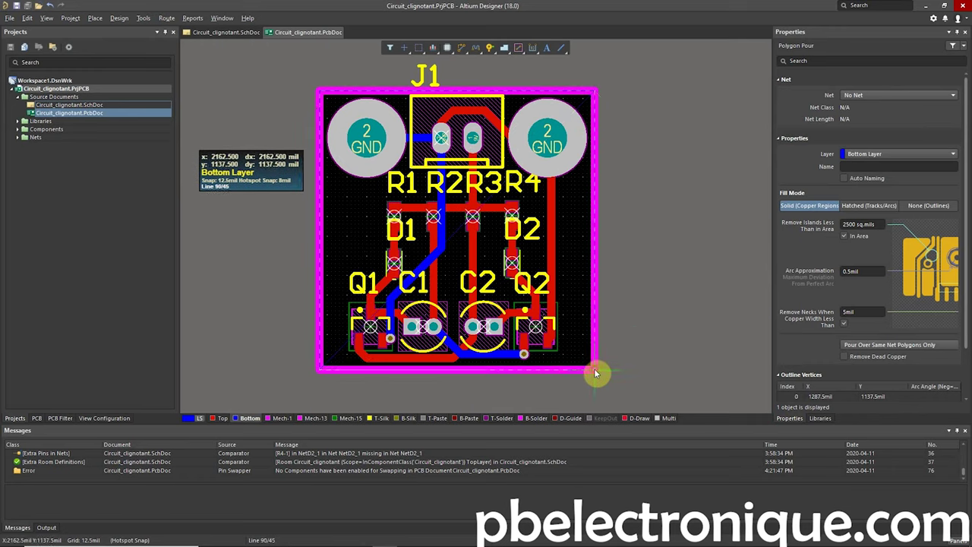
right_click(560, 382)
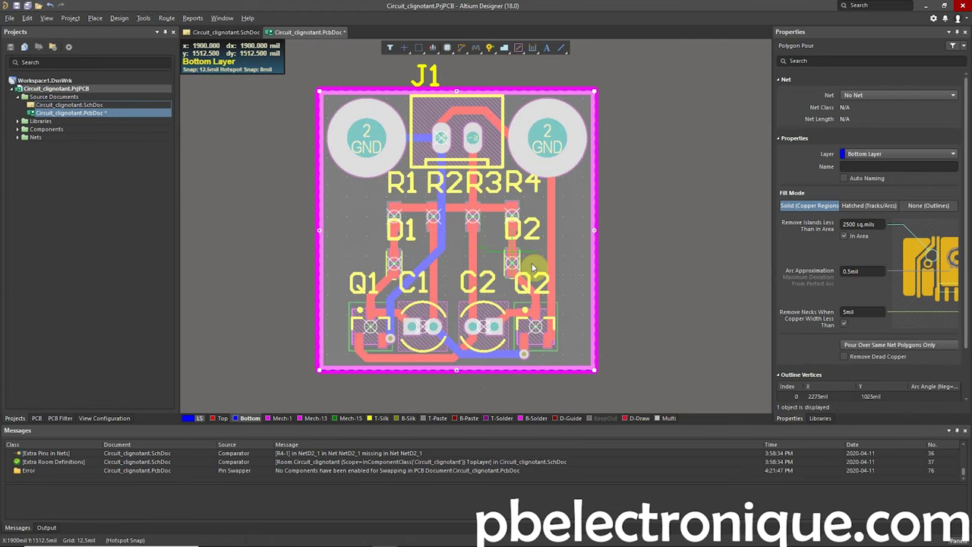
- Set the bottom-layer pour's net to GND with Pour Over All Same Net Objects, and apply
scroll(360, 293, "up", 2, "ctrl")
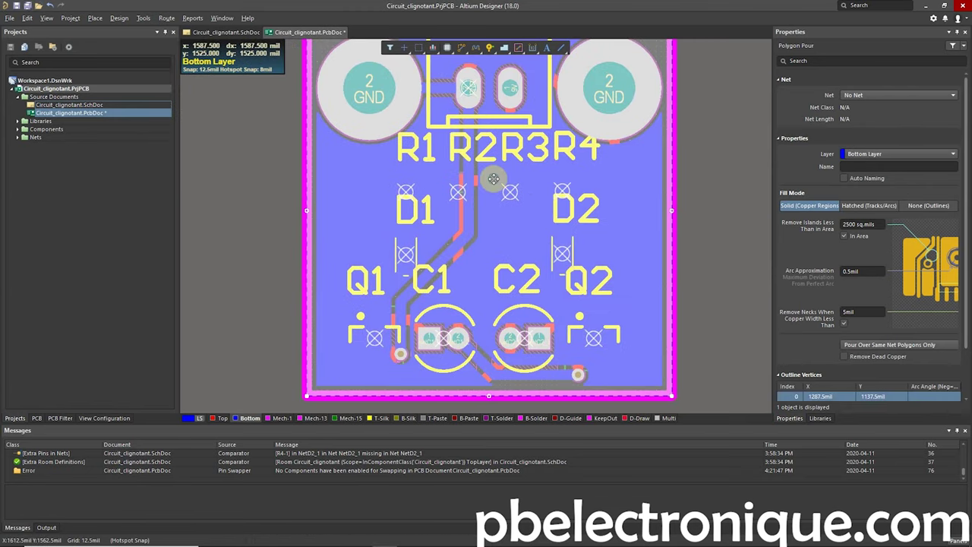
right_click_drag(607, 146, 580, 198)
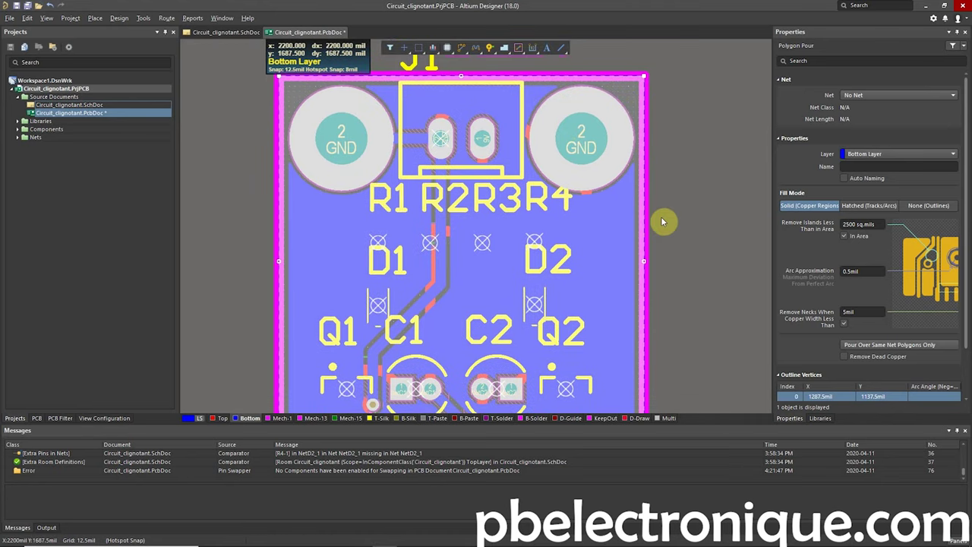
scroll(618, 223, "down", 2)
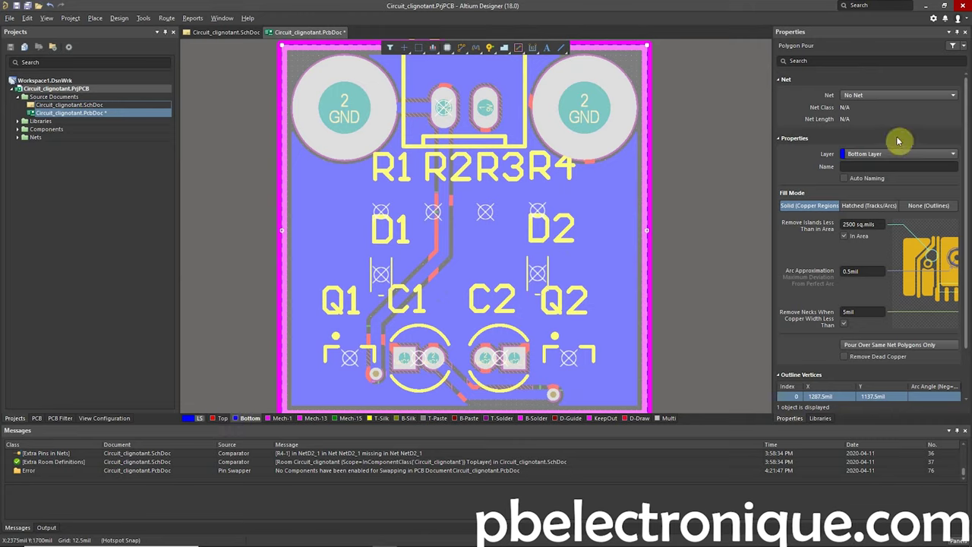
left_click(859, 97)
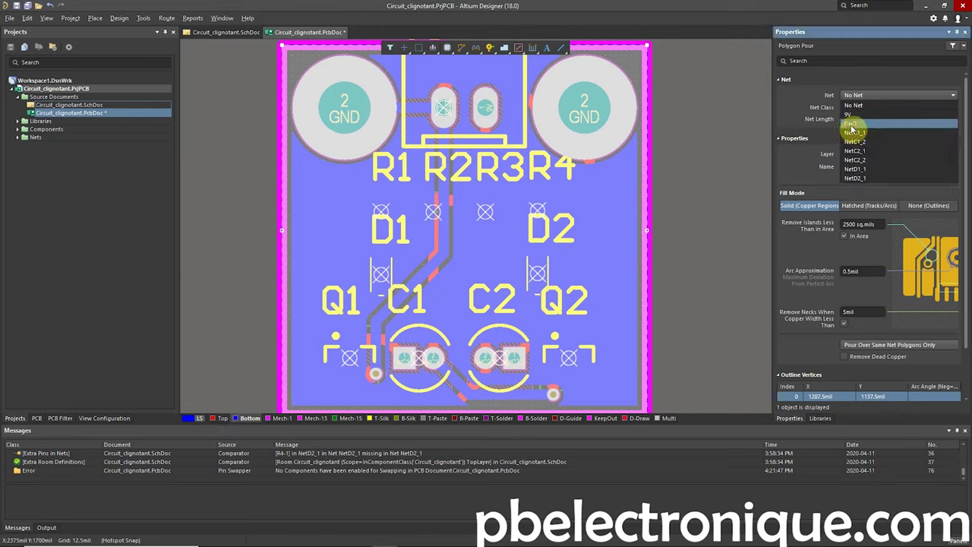
left_click(851, 125)
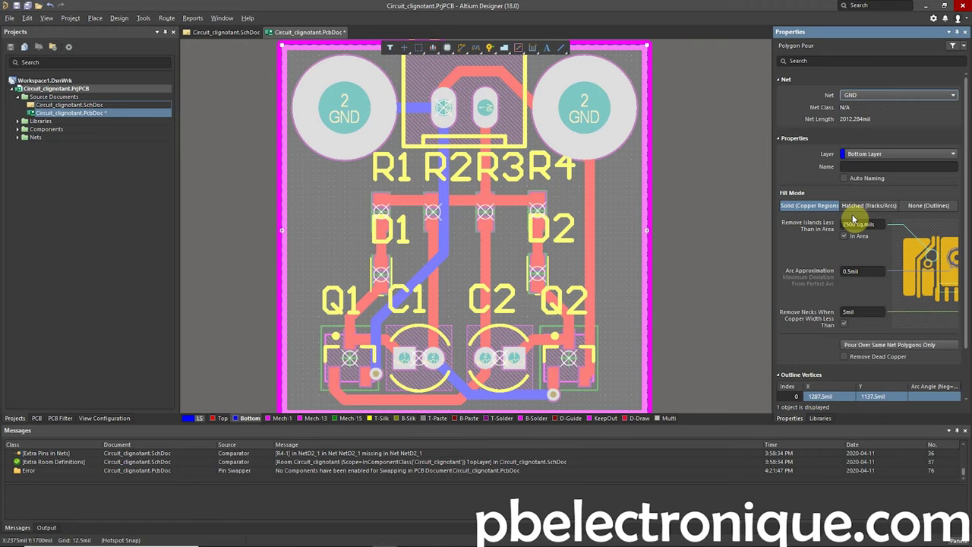
left_click(874, 345)
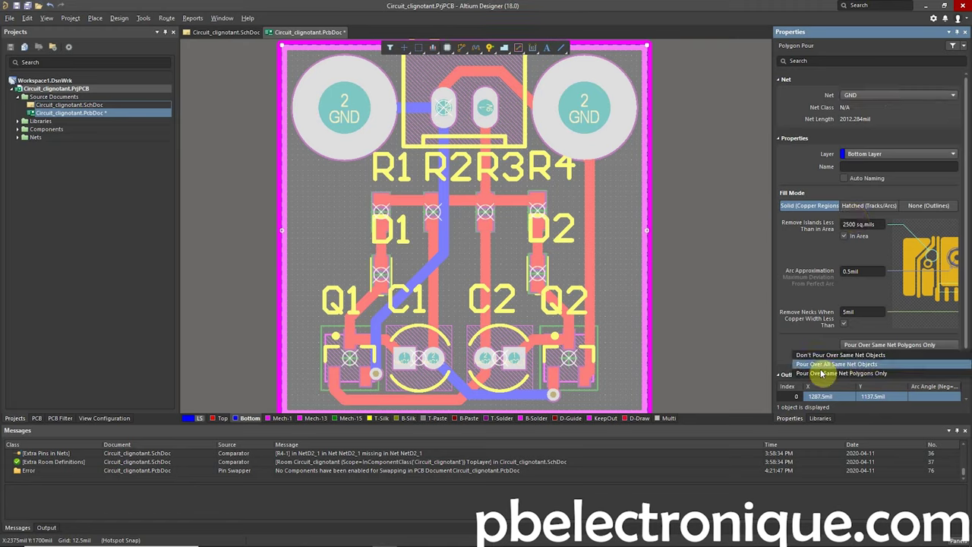
left_click(871, 365)
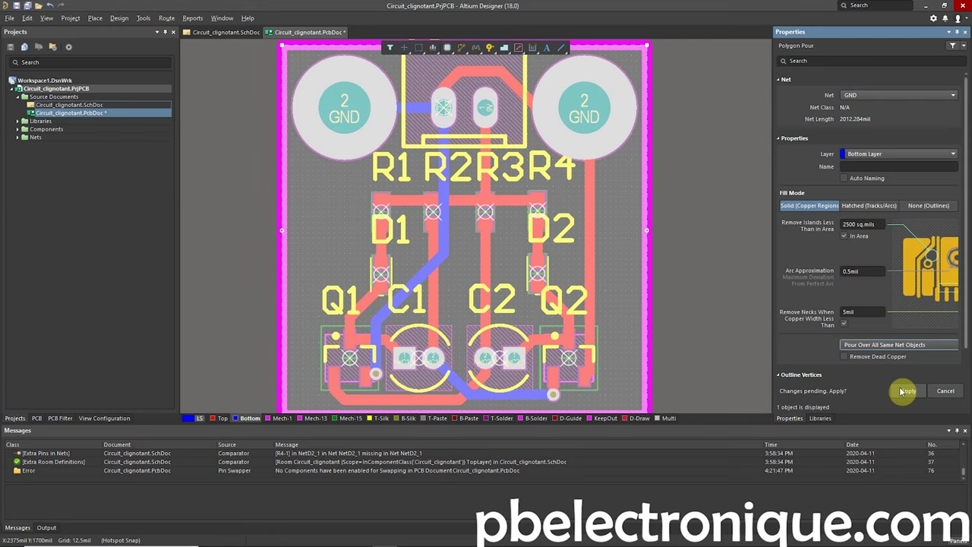
left_click(904, 391)
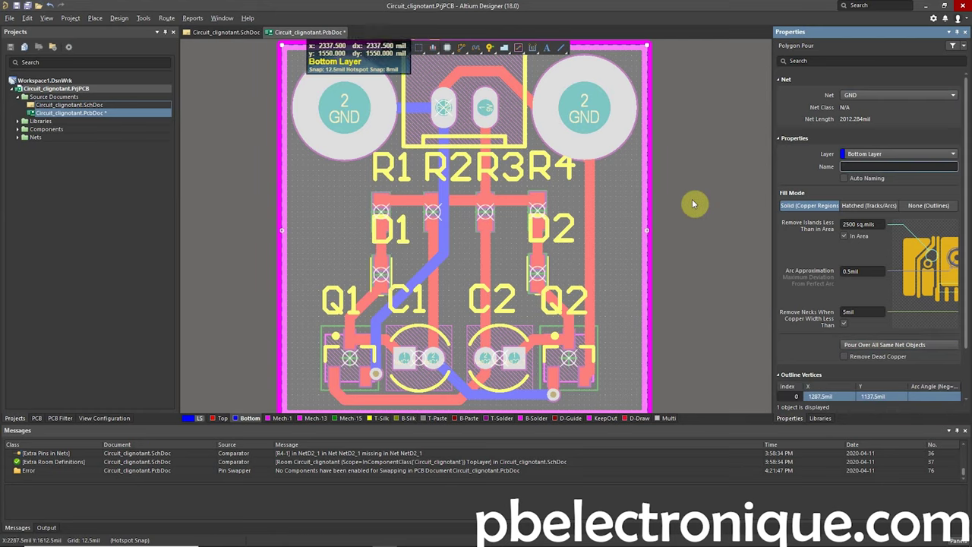
- Repour the selected bottom-layer GND polygon
scroll(689, 213, "down", 2, "ctrl")
scroll(569, 228, "up", 2, "ctrl")
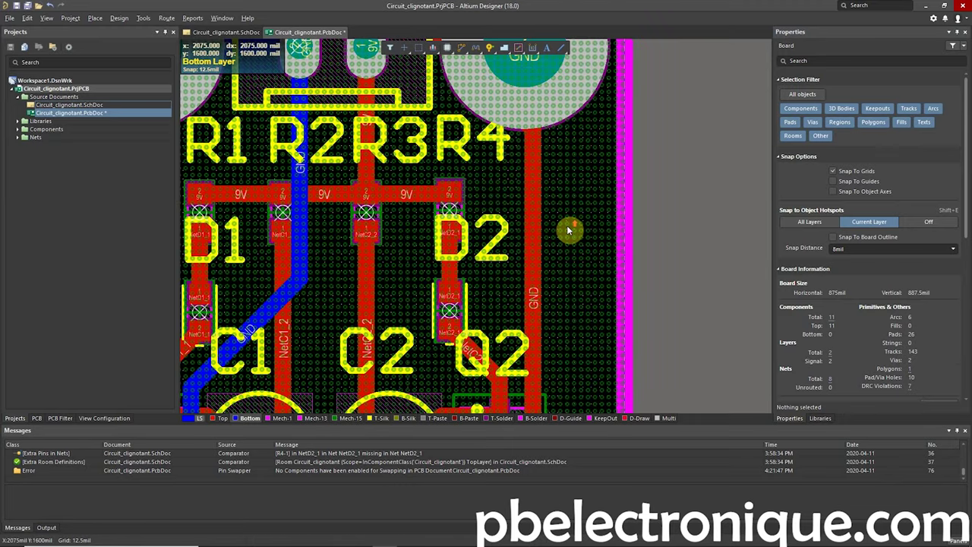
scroll(569, 227, "up", 1, "ctrl")
scroll(568, 229, "up", 1, "ctrl")
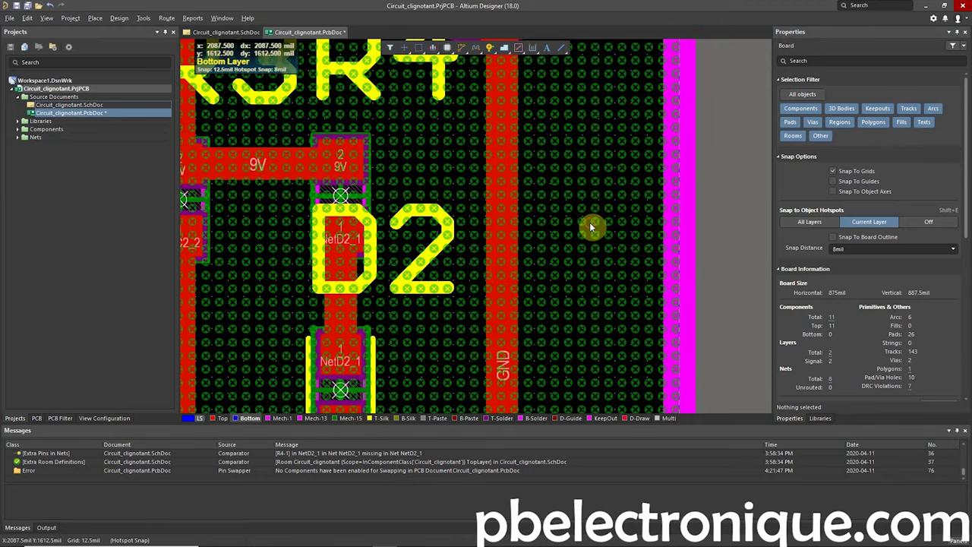
left_click(589, 222)
left_click(687, 219)
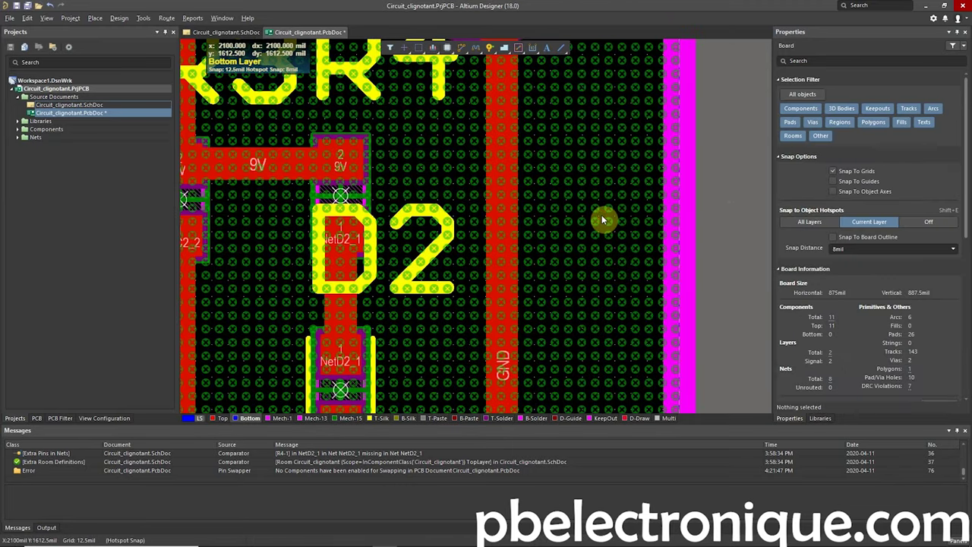
left_click(589, 213)
right_click(569, 201)
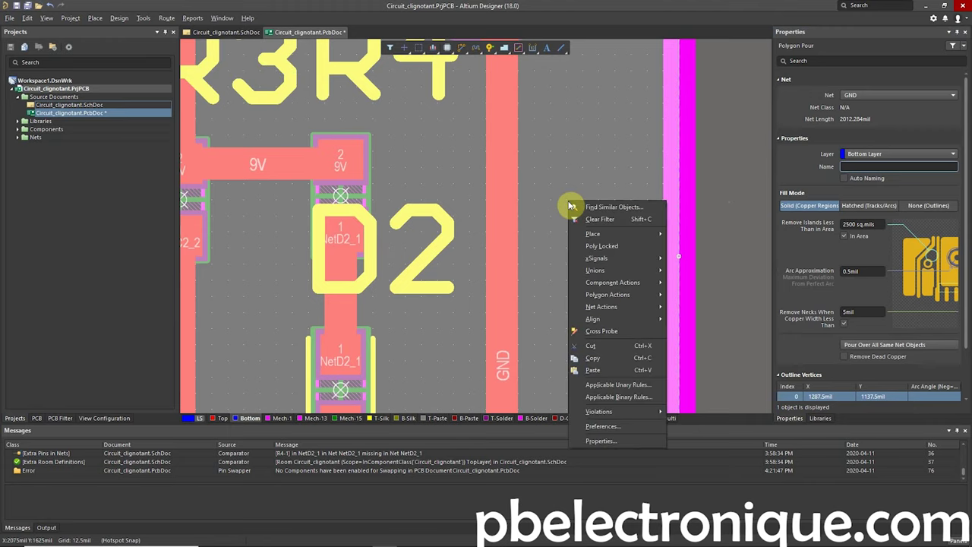
mouse_move(607, 294)
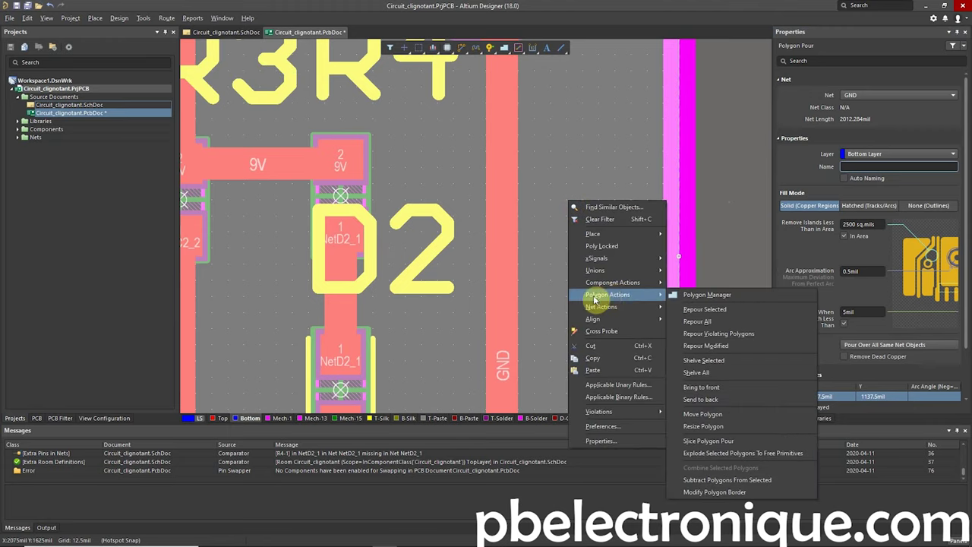
left_click(711, 321)
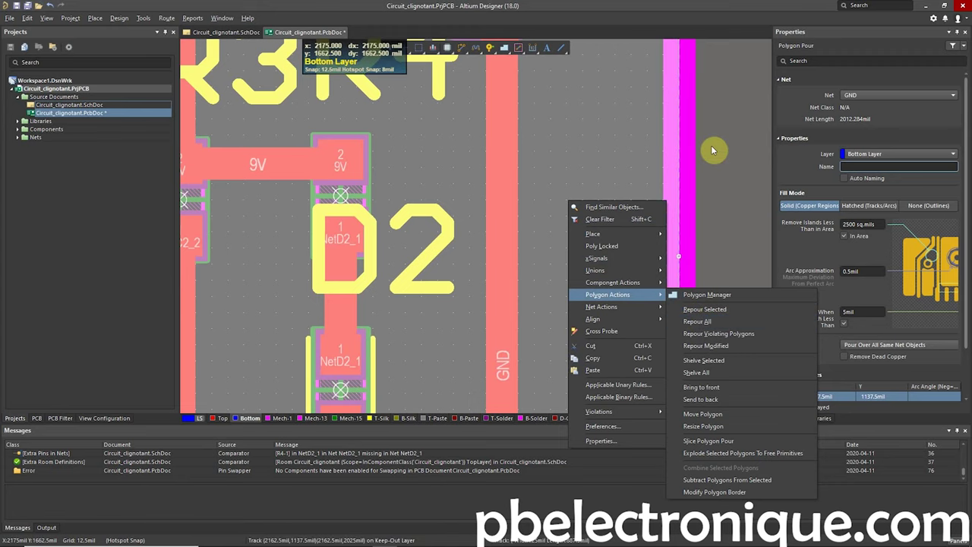
- Repour all polygon pours, fit the board in view, and make the top layer active
left_click(146, 17)
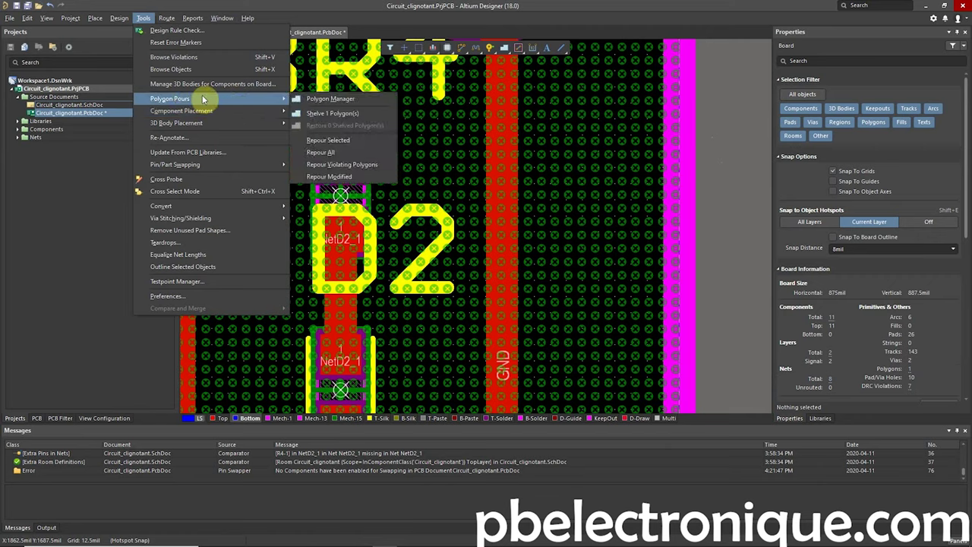
mouse_move(170, 99)
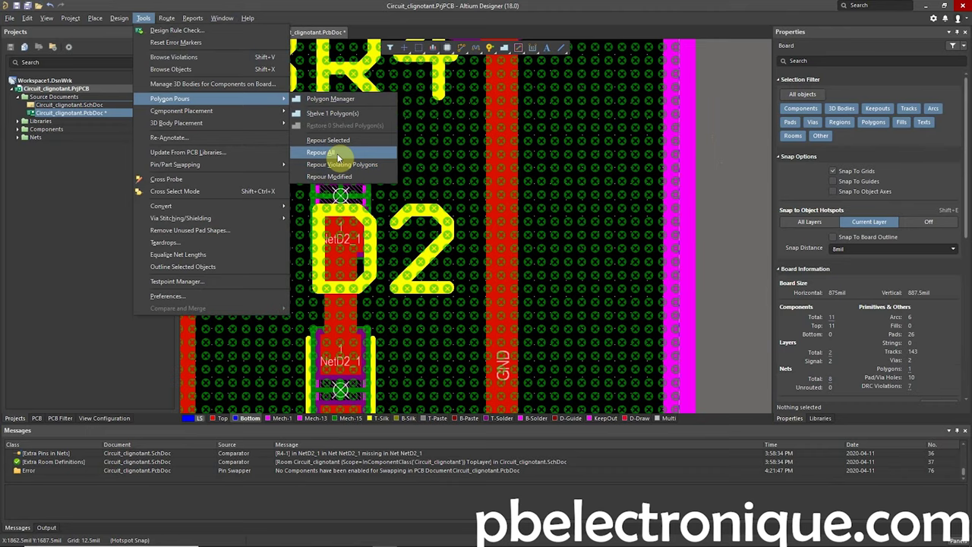
left_click(337, 154)
key("ctrl+Page_Down")
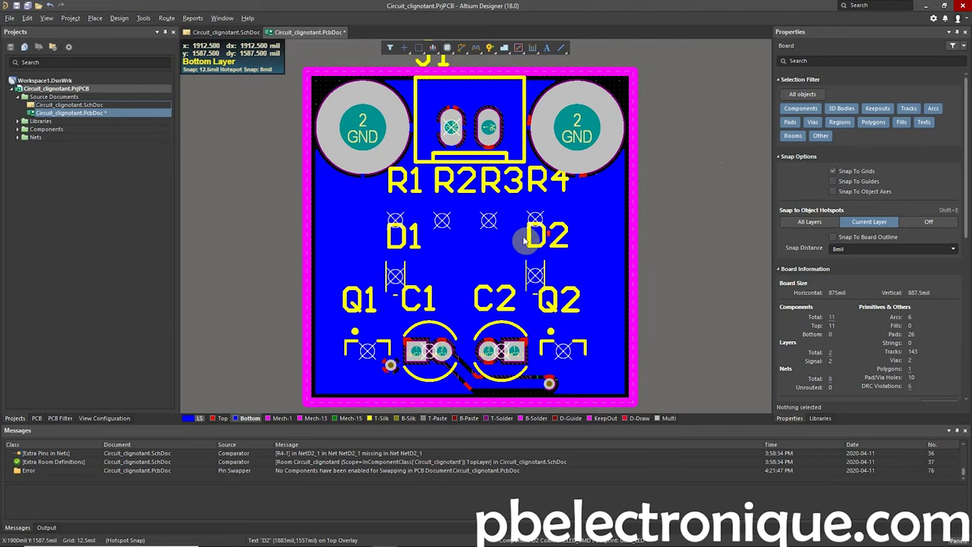
left_click(221, 417)
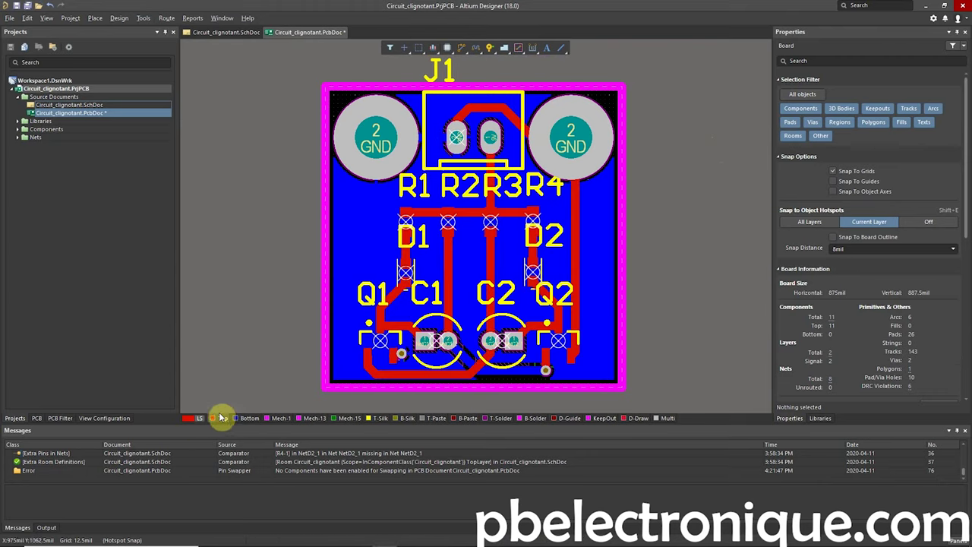
- Outline a board-wide polygon pour on the top layer using the PG shortcut
right_click(254, 232)
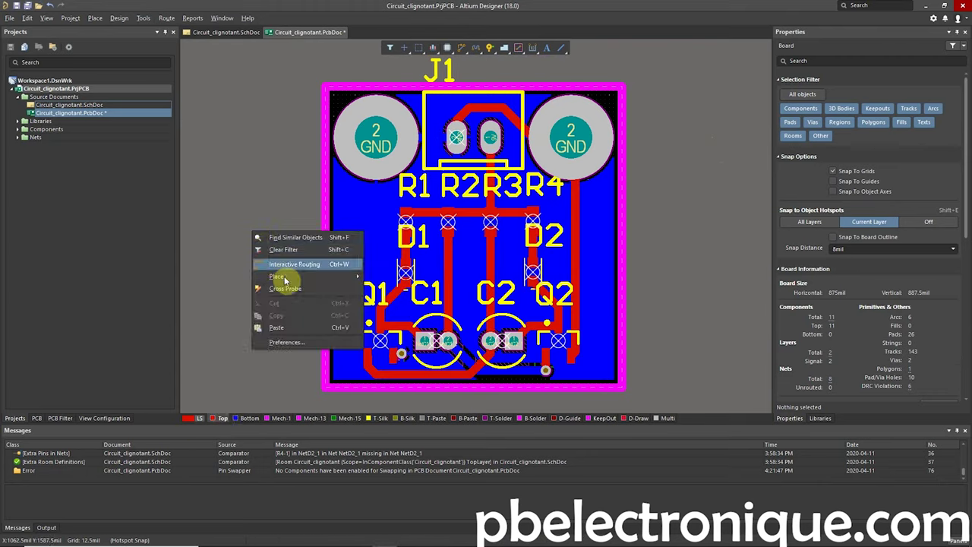
key("Escape")
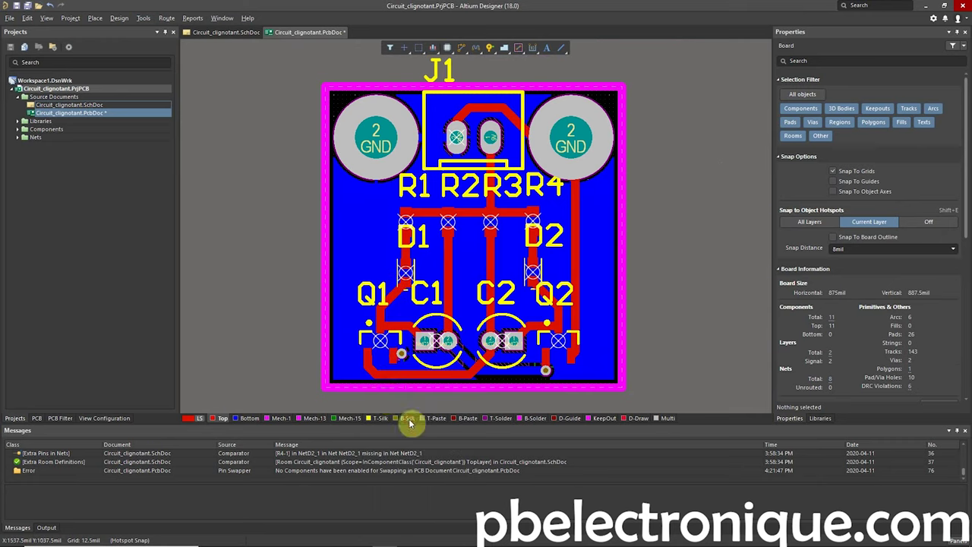
key("p")
key("g")
left_click(326, 85)
left_click(623, 87)
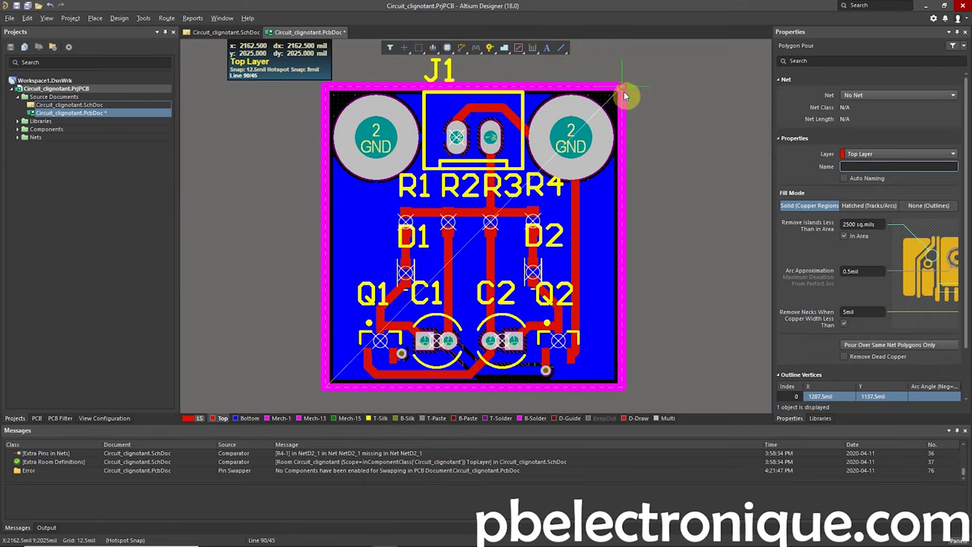
left_click(621, 386)
right_click(622, 385)
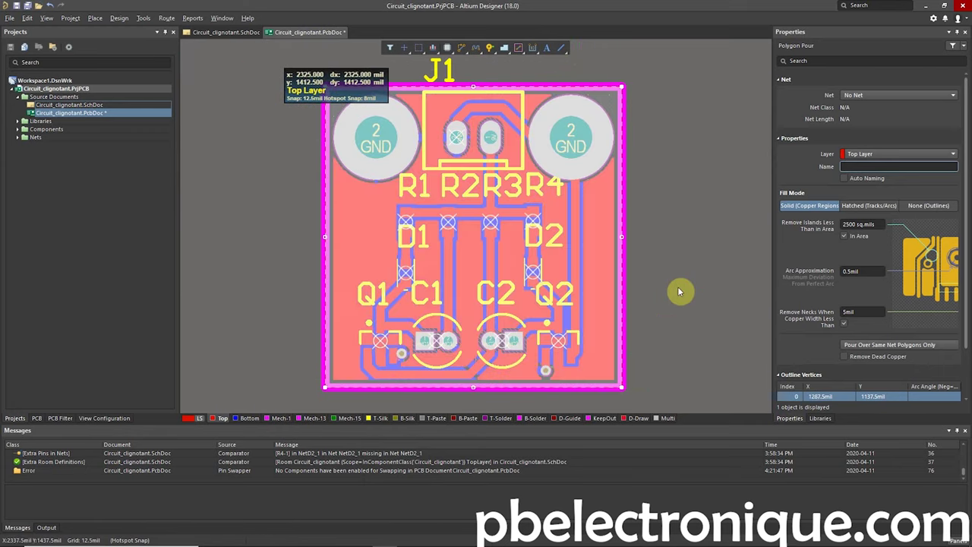
- Assign the top-layer pour to GND with Pour Over All Same Net Objects, and apply
left_click(905, 96)
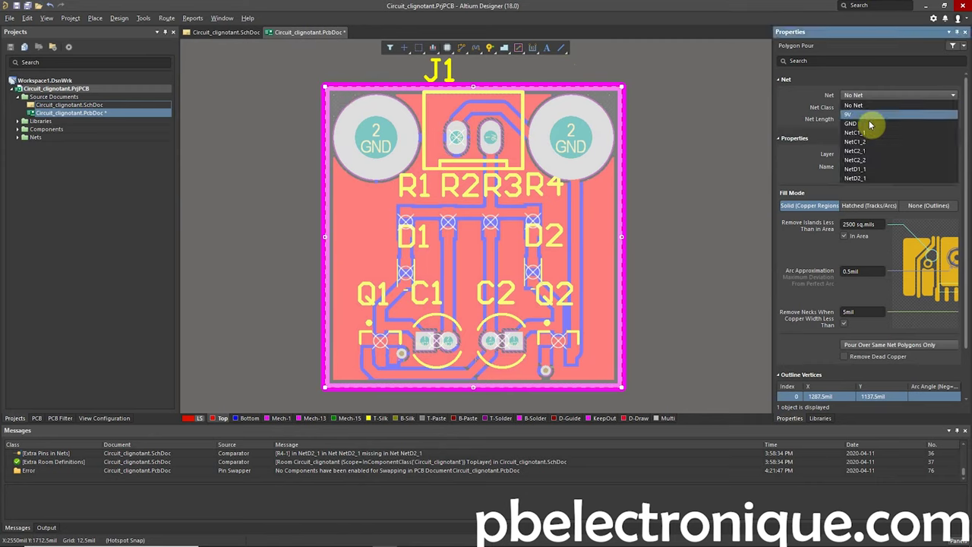
left_click(868, 120)
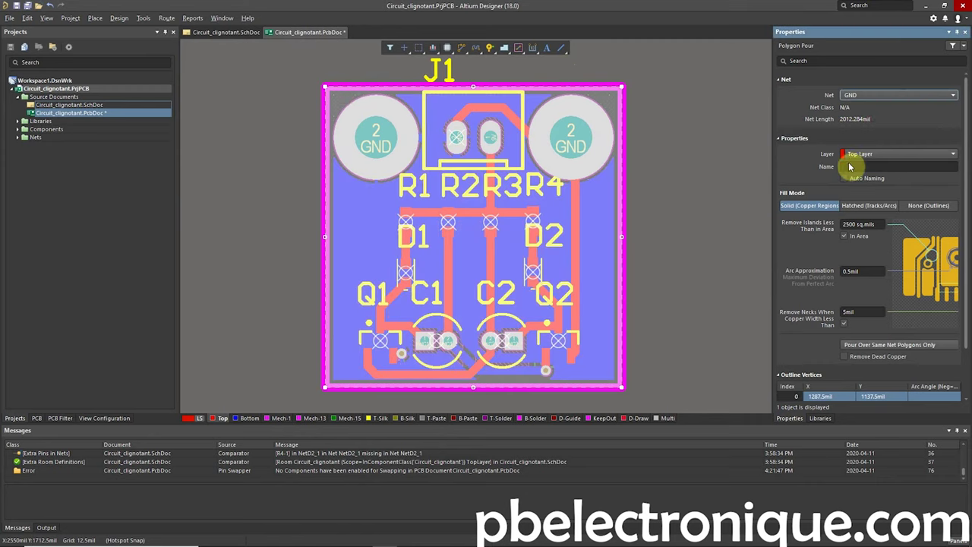
left_click(892, 345)
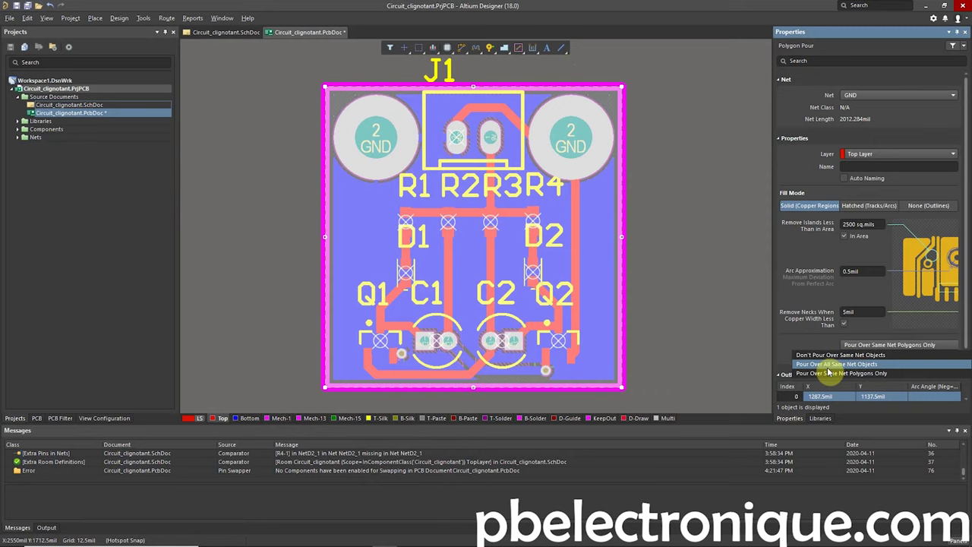
left_click(863, 364)
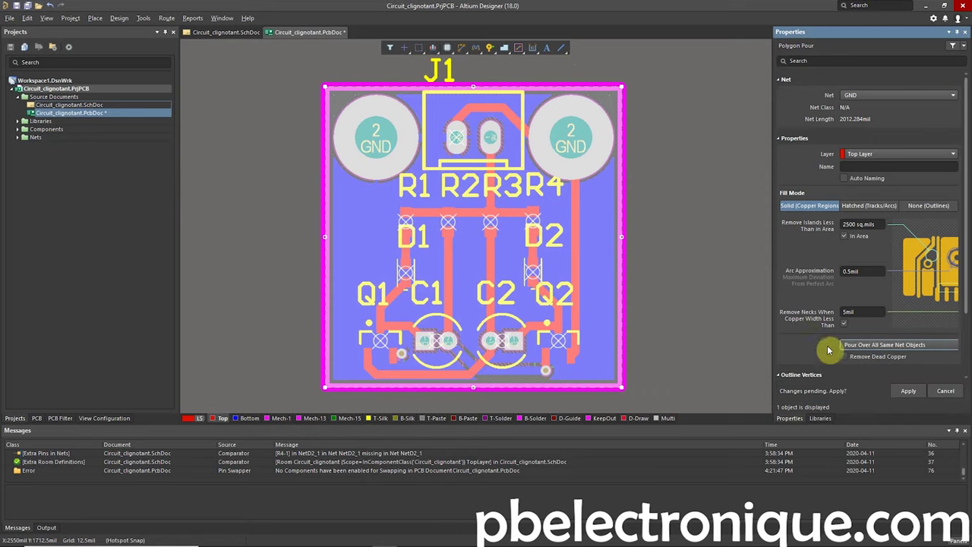
left_click(902, 391)
left_click(700, 272)
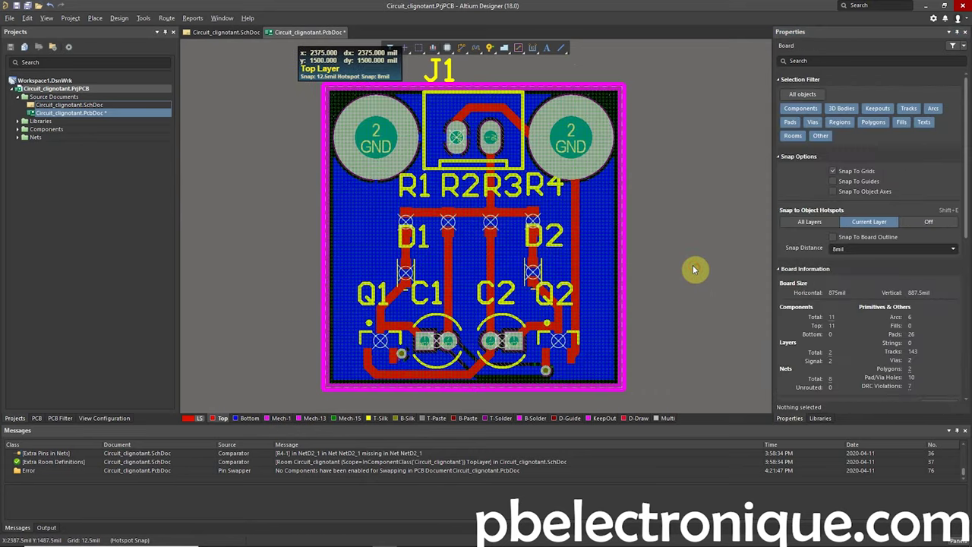
- Repour all polygon pours and zoom in on J1 to check its GND pad connections
left_click(143, 18)
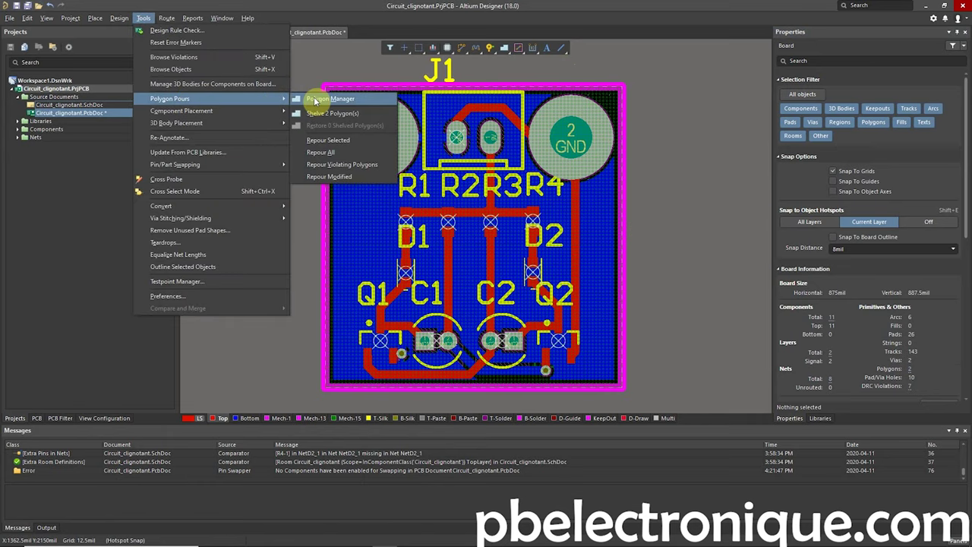
left_click(329, 153)
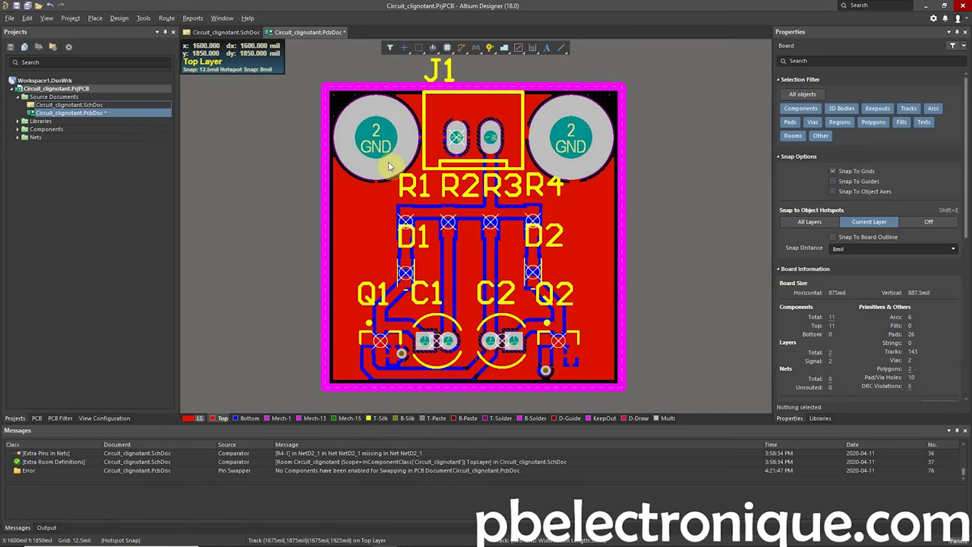
scroll(362, 185, "up", 5, "ctrl")
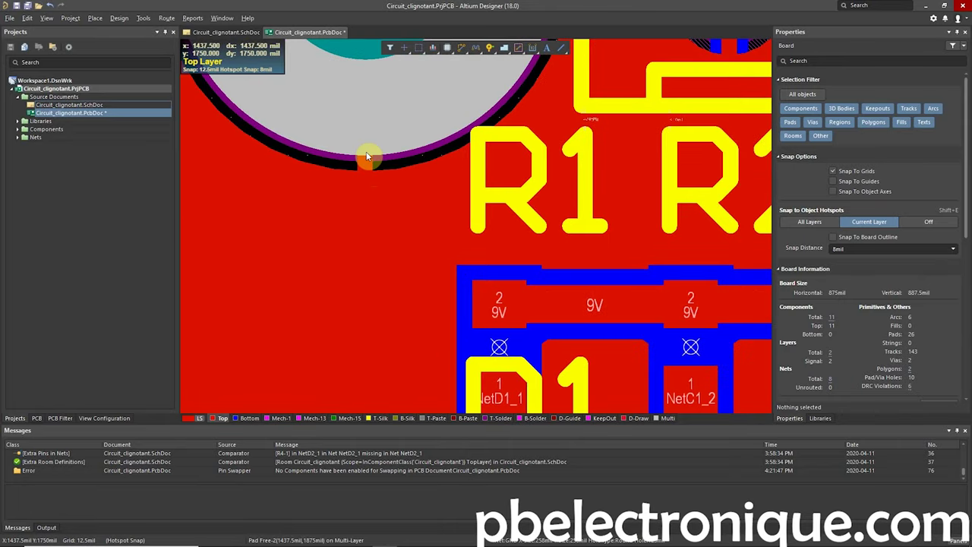
left_click(364, 162)
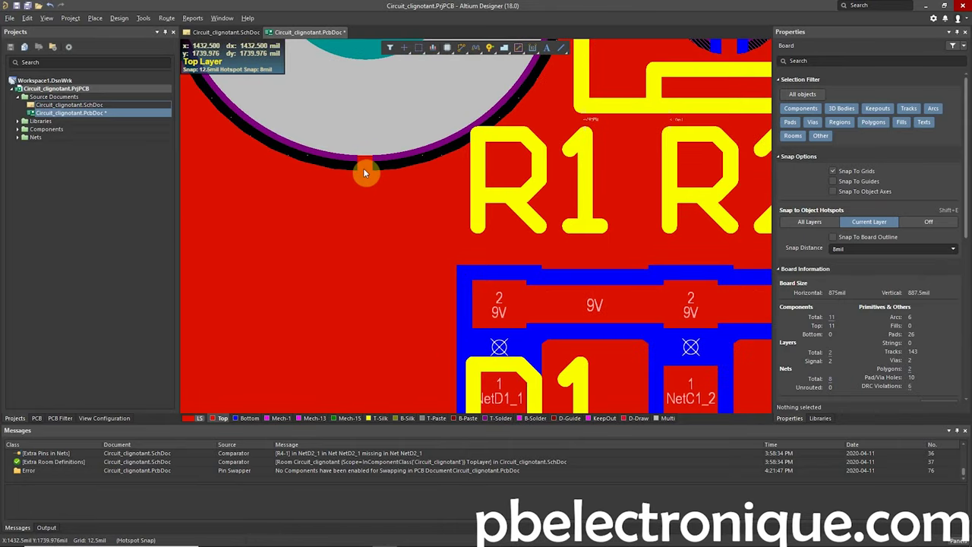
scroll(363, 163, "down", 2, "ctrl")
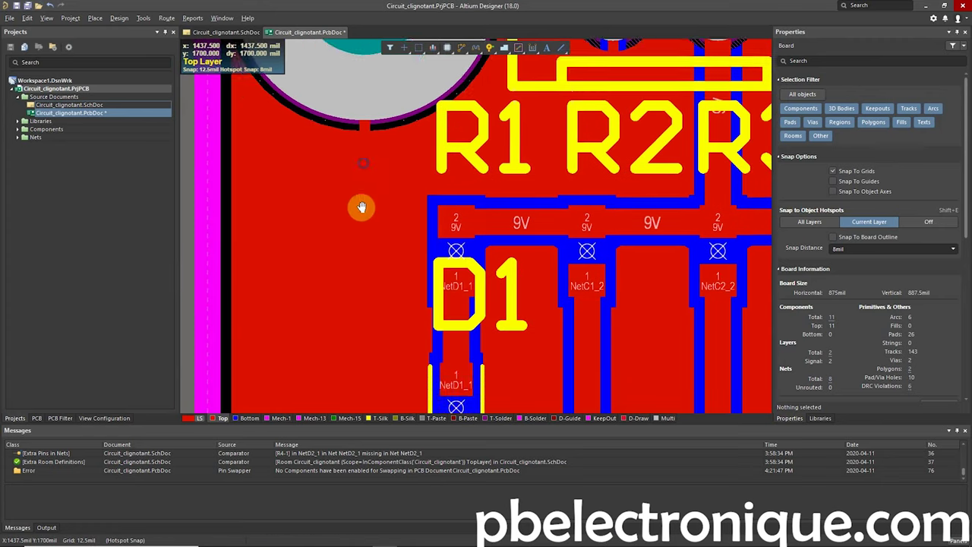
right_click_drag(360, 205, 365, 339)
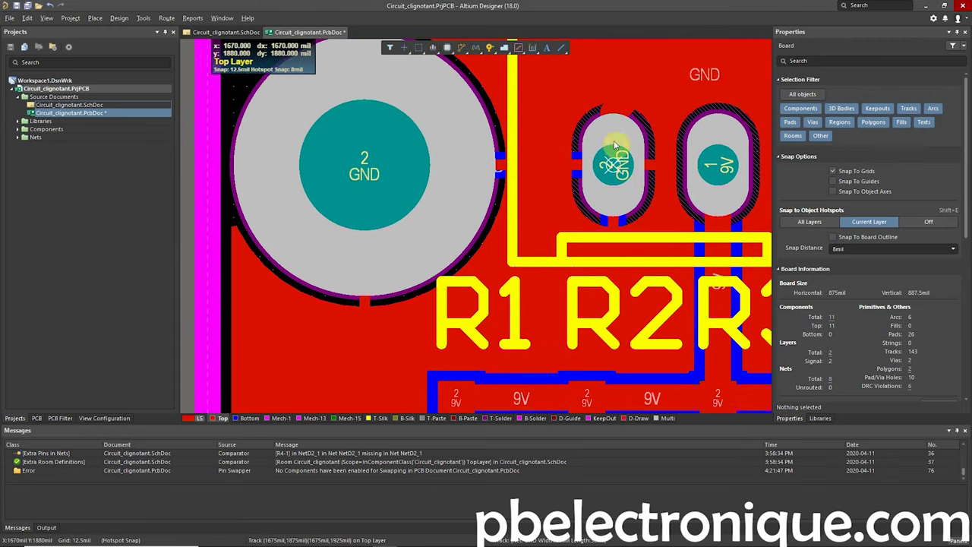
right_click_drag(615, 190, 503, 213)
scroll(471, 209, "down", 2, "ctrl")
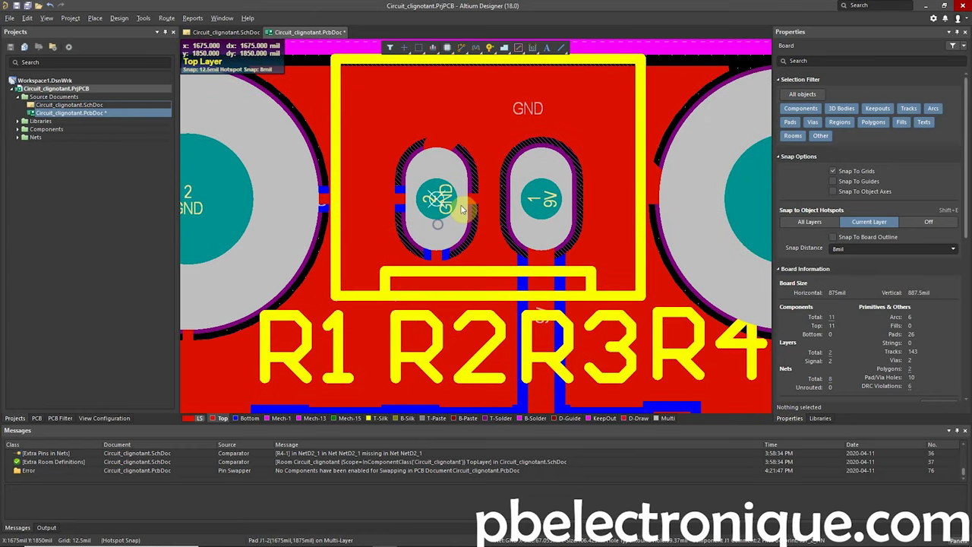
scroll(426, 199, "down", 1, "ctrl")
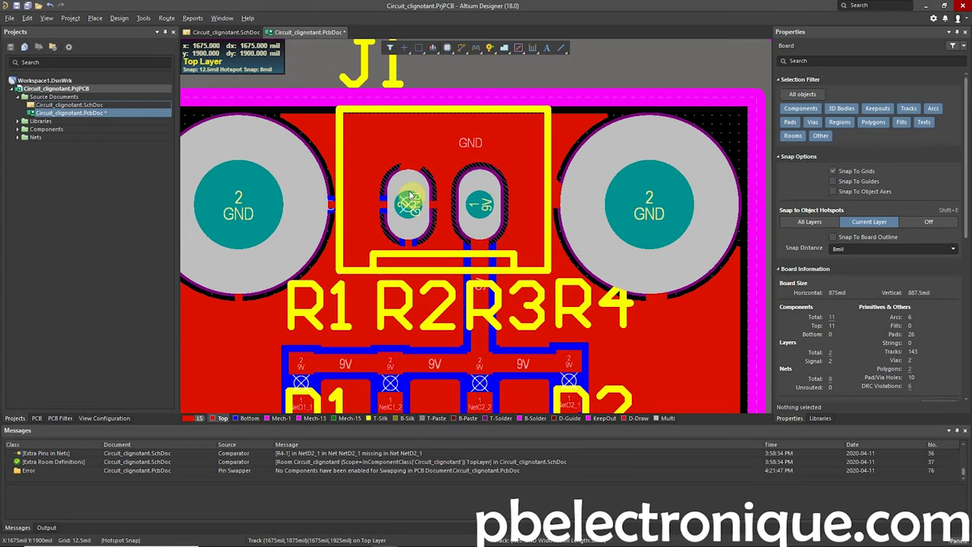
scroll(406, 204, "up", 1, "ctrl")
scroll(410, 205, "up", 1, "ctrl")
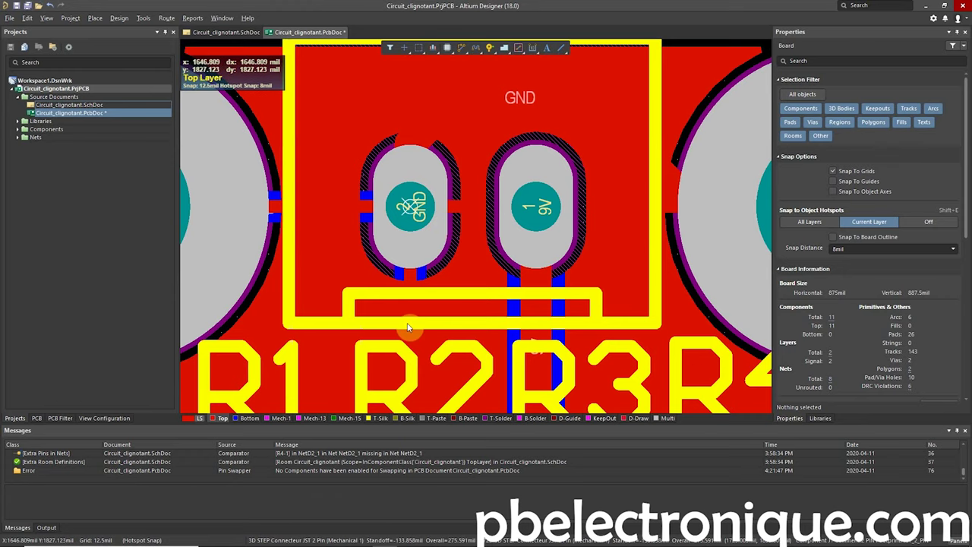
scroll(360, 239, "down", 1, "ctrl")
scroll(368, 236, "down", 1, "ctrl")
- Inspect the pour around Q1, Q2, C1, C2 and the bottom edge, then view in 3D
right_click_drag(369, 238, 427, 162)
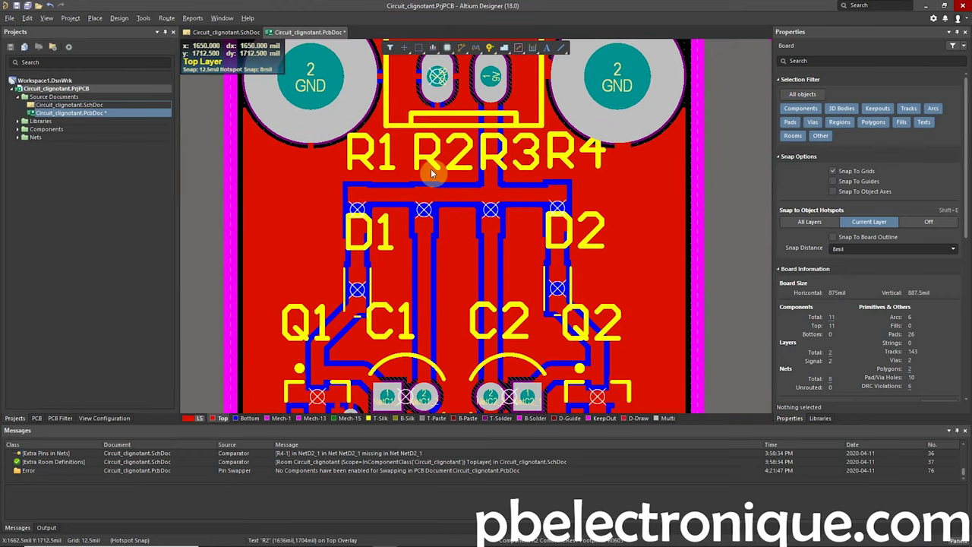
right_click_drag(461, 203, 513, 223)
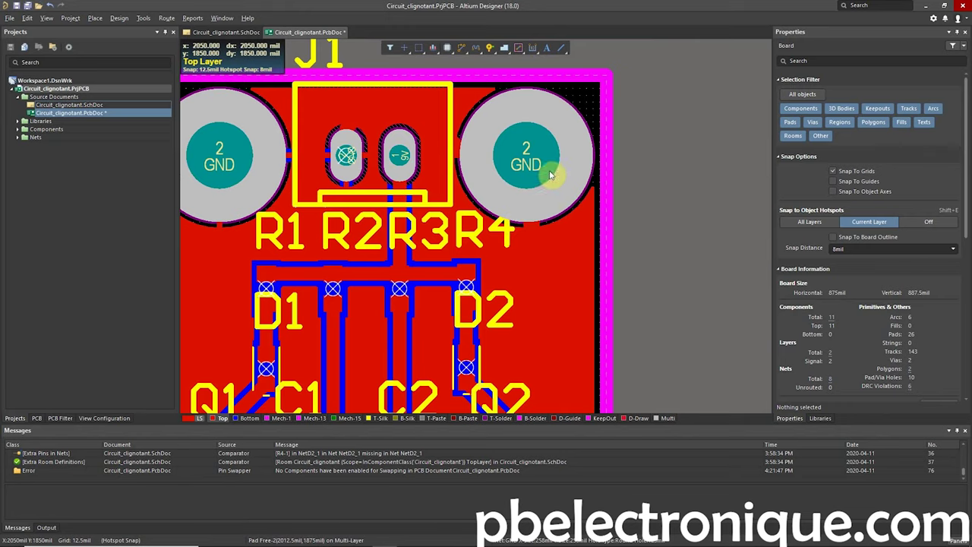
scroll(506, 243, "down", 2, "ctrl")
scroll(522, 228, "down", 1, "ctrl")
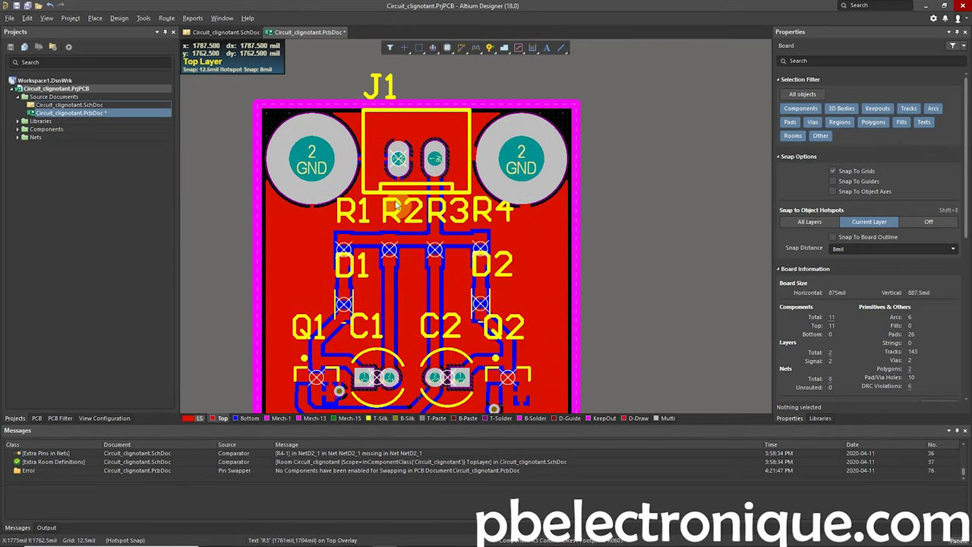
scroll(311, 207, "up", 2, "ctrl")
scroll(311, 206, "up", 2, "ctrl")
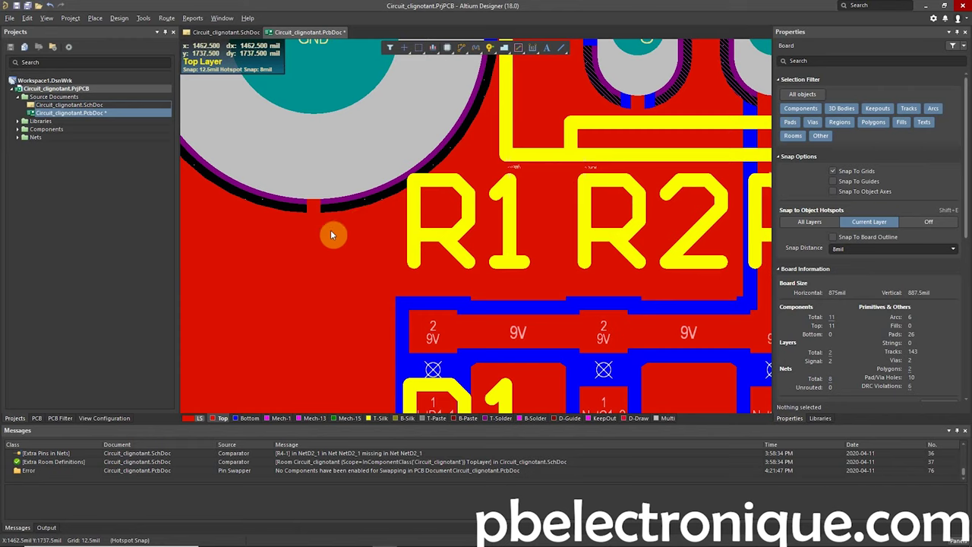
scroll(332, 237, "down", 2, "ctrl")
scroll(332, 235, "down", 2, "ctrl")
right_click_drag(347, 256, 329, 191)
scroll(365, 213, "down", 1)
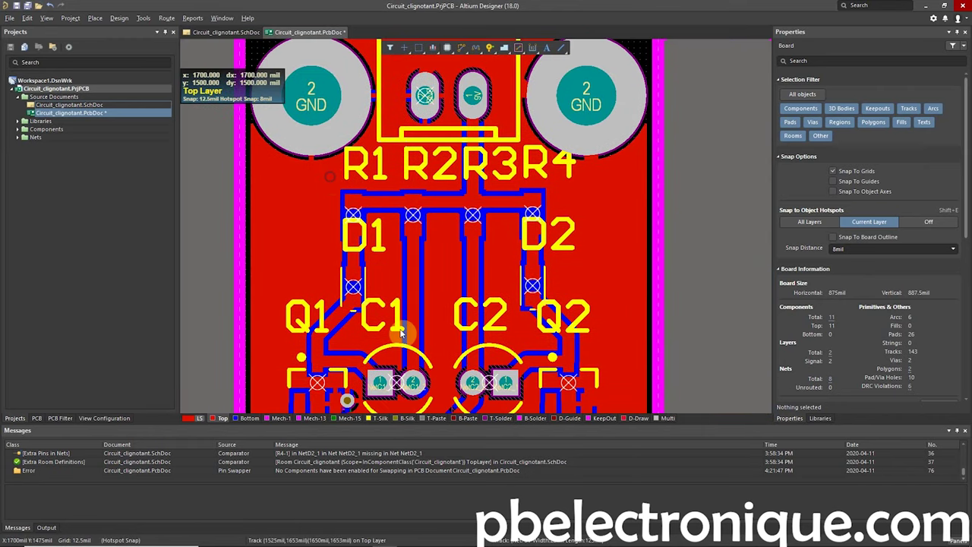
scroll(406, 227, "down", 3)
scroll(346, 303, "up", 2, "ctrl")
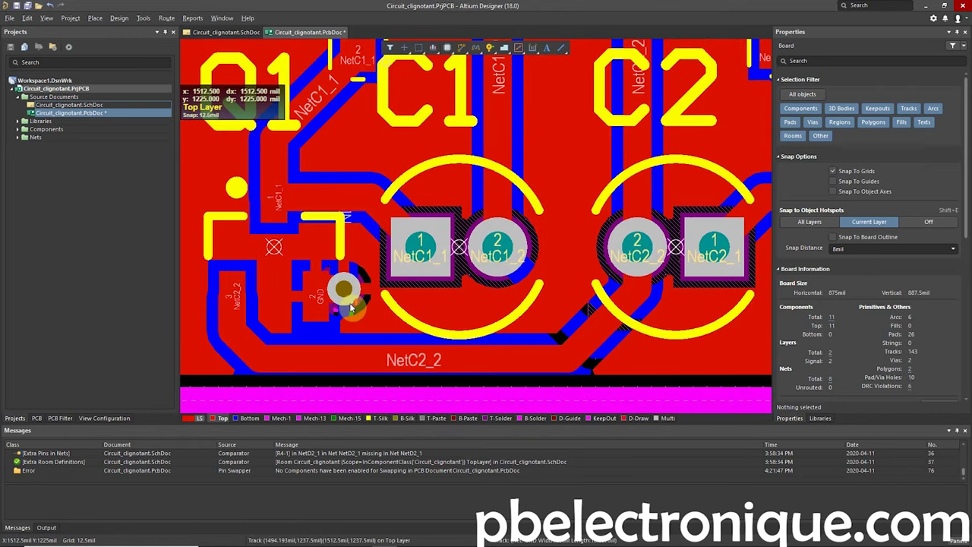
scroll(343, 275, "up", 2, "ctrl")
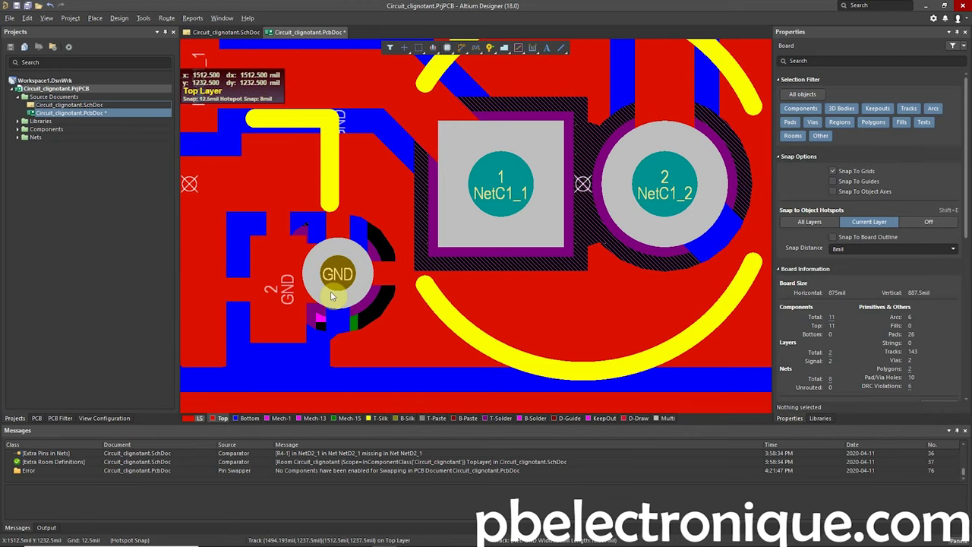
scroll(334, 284, "down", 2, "ctrl")
scroll(349, 262, "down", 4, "ctrl")
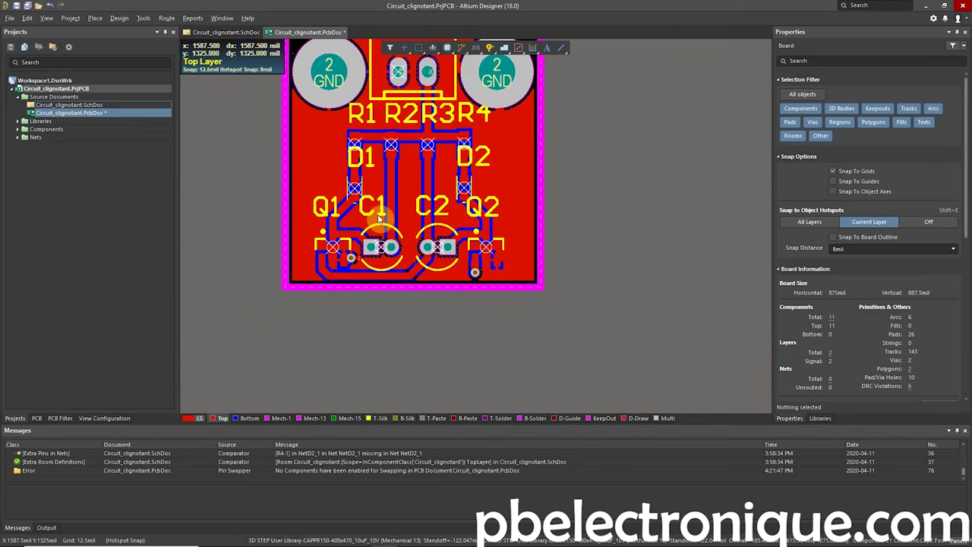
right_click_drag(380, 213, 413, 307)
key("3")
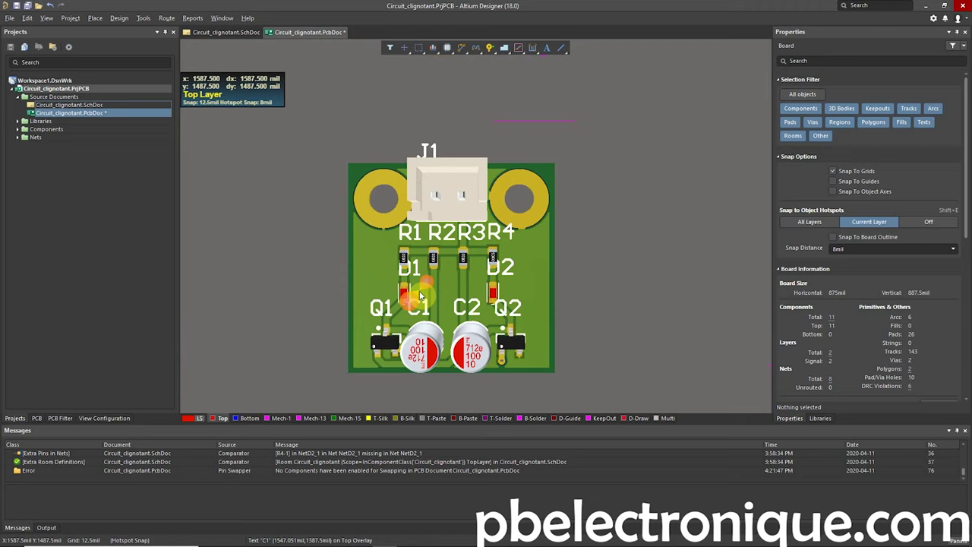
right_click_drag(423, 295, 430, 309)
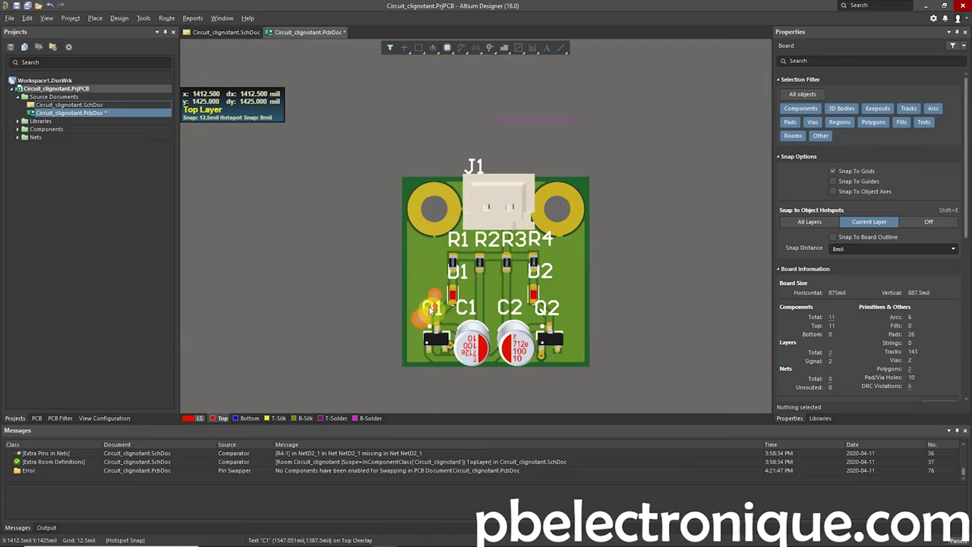
scroll(429, 309, "up", 1, "ctrl")
scroll(447, 308, "up", 1, "ctrl")
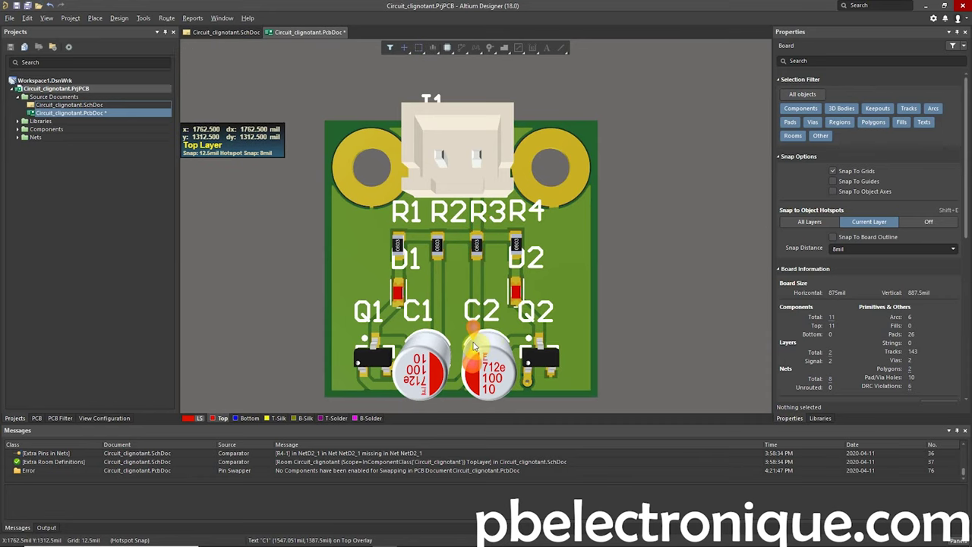
key("2")
left_click(347, 334)
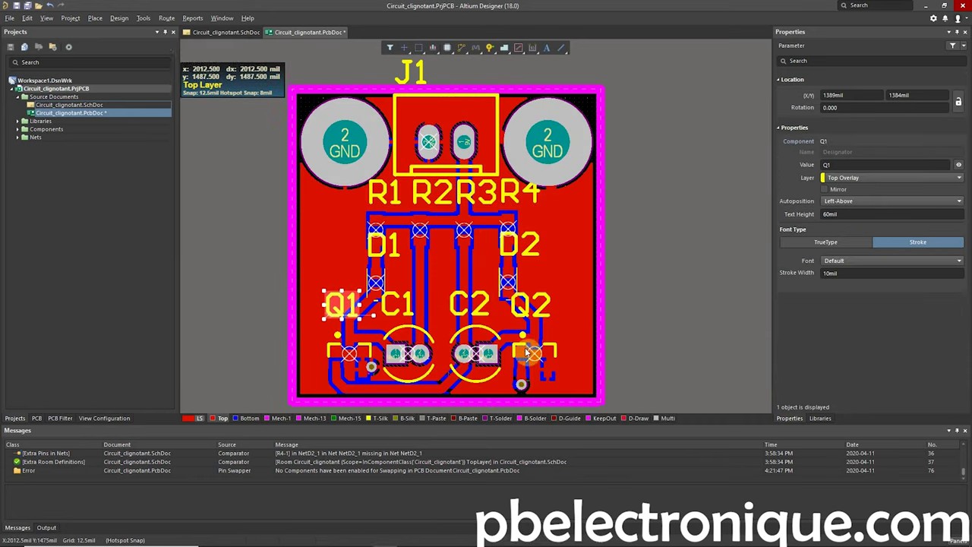
- Activate the top overlay and select the Q1, C1, C2, Q2, D2, R1–R4, D1 and J1 designators
left_click(378, 420)
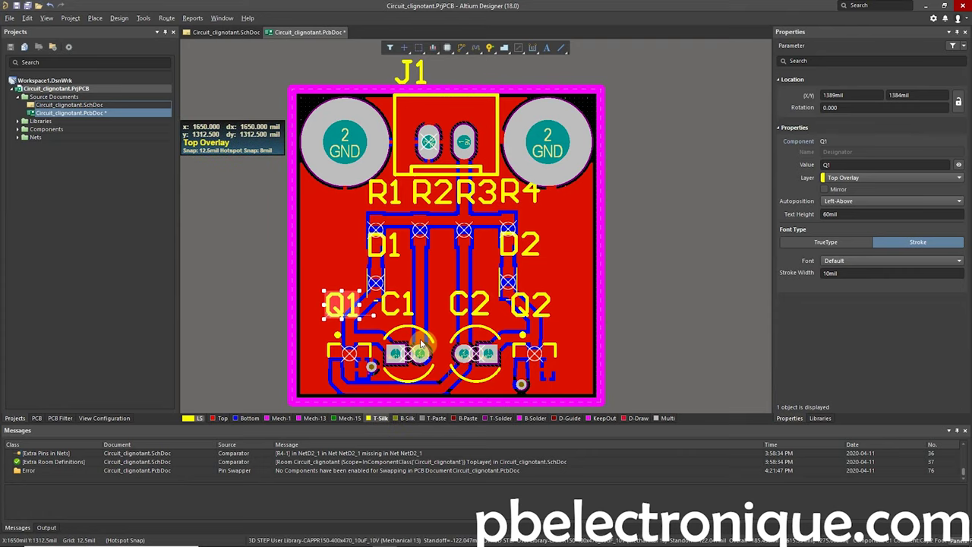
left_click(397, 305, "shift")
left_click(470, 305, "shift")
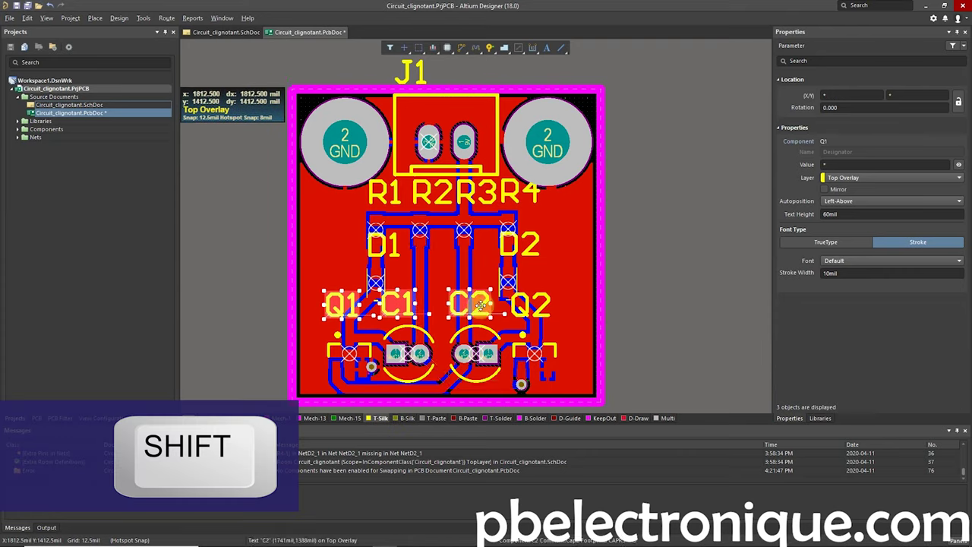
left_click(534, 302, "shift")
left_click(535, 259, "shift")
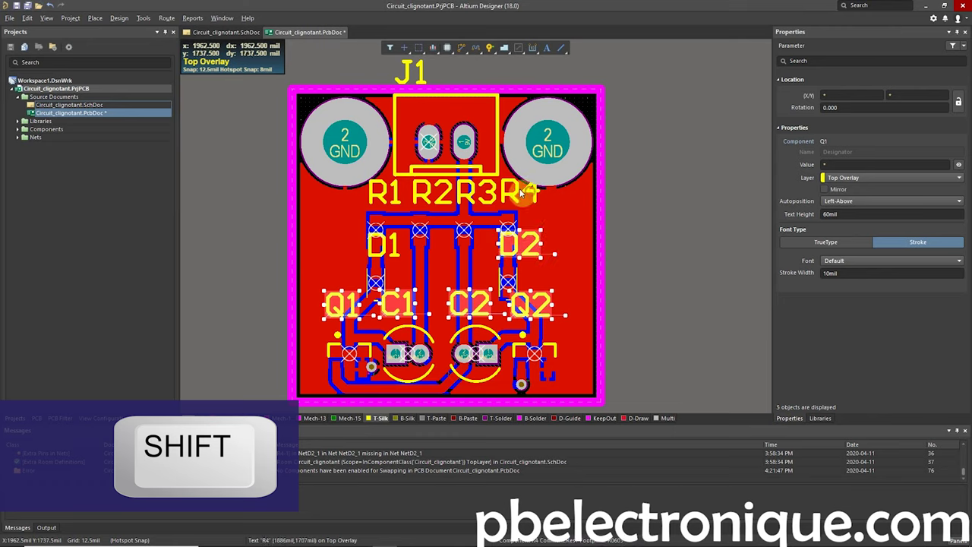
left_click(520, 191, "shift")
left_click(475, 192, "shift")
left_click(425, 190, "shift")
left_click(383, 192, "shift")
left_click(383, 245, "shift")
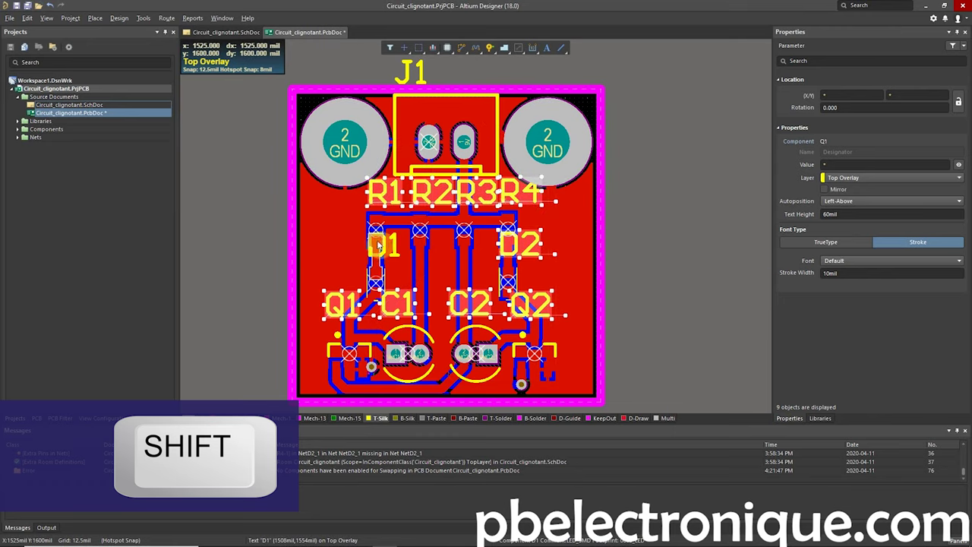
left_click(417, 72, "shift")
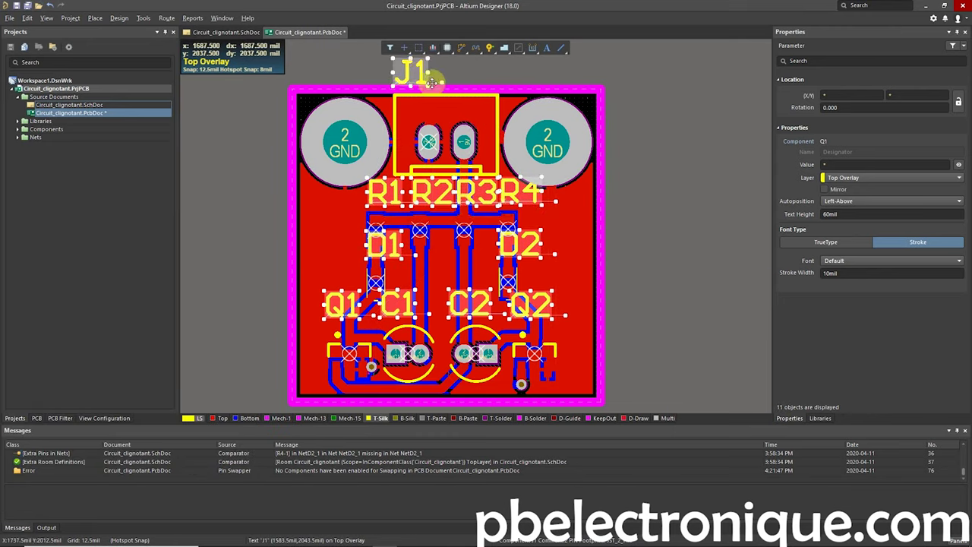
right_click_drag(662, 209, 665, 217)
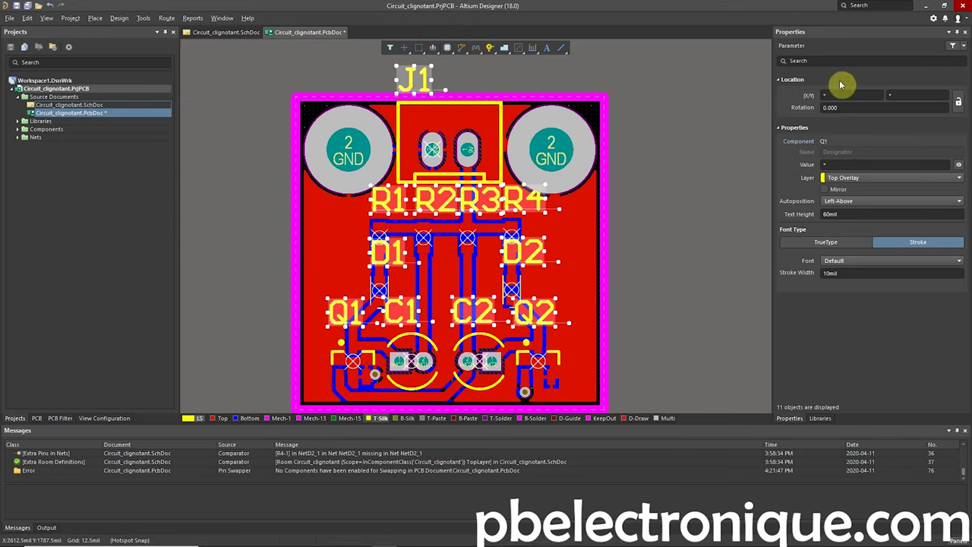
- Set the selected designators to 40mil text height and 8mil stroke width, then deselect them
left_click(849, 214)
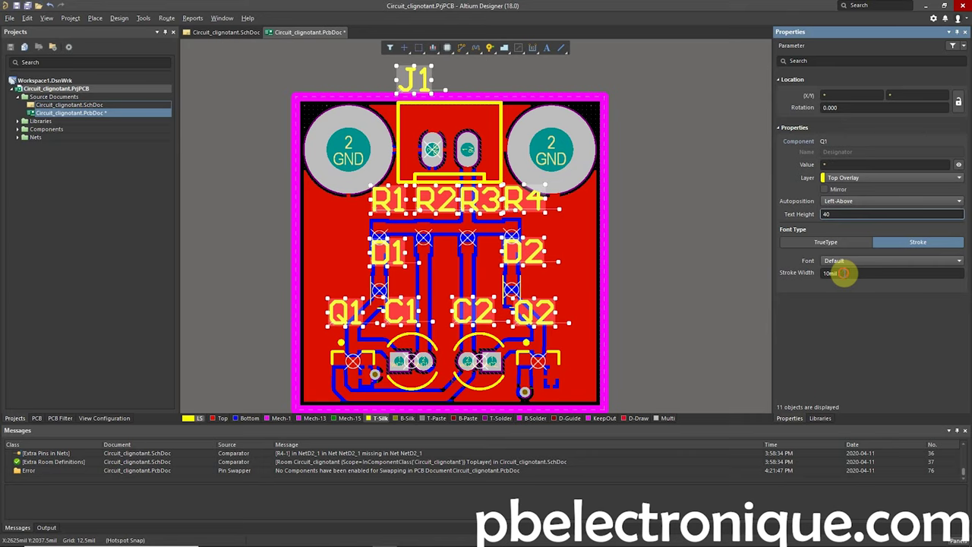
left_click(842, 273)
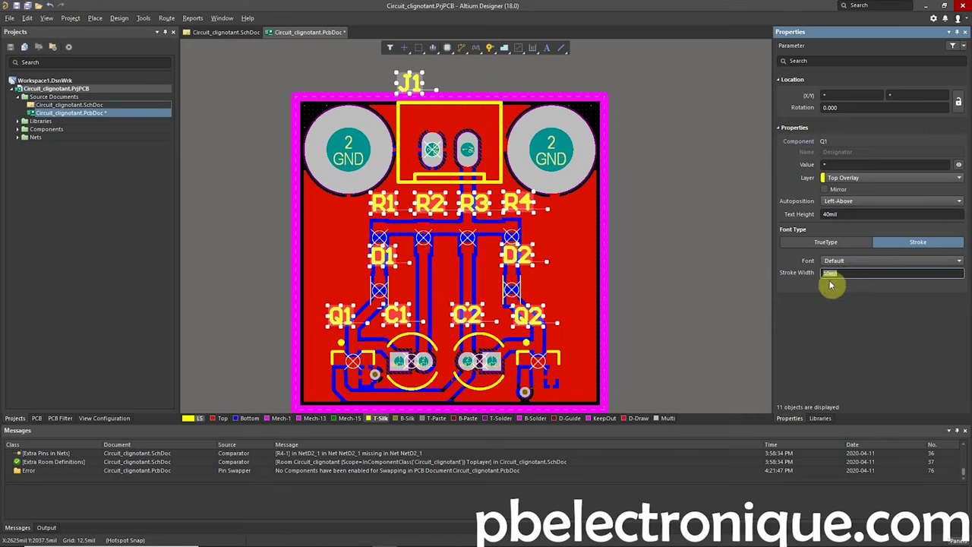
type("8")
key("Return")
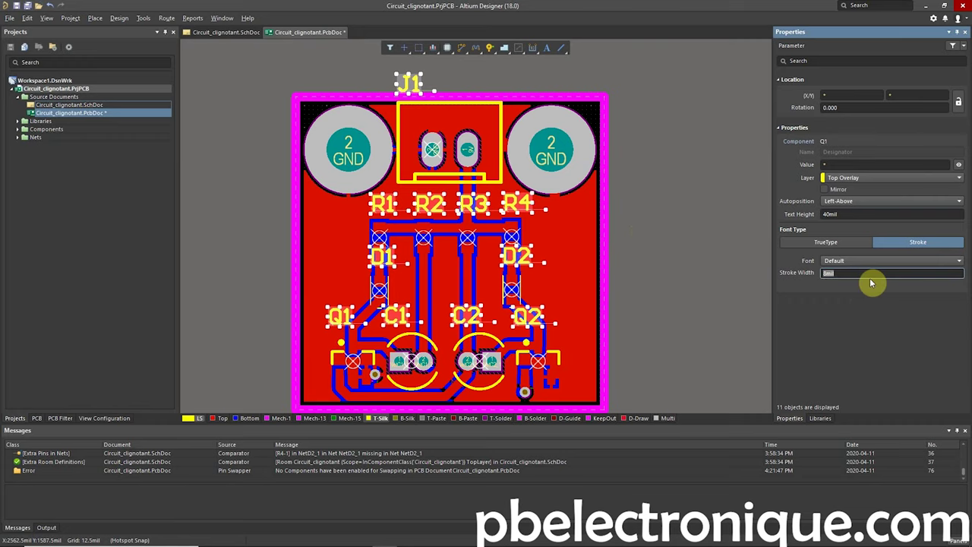
scroll(676, 279, "down", 1)
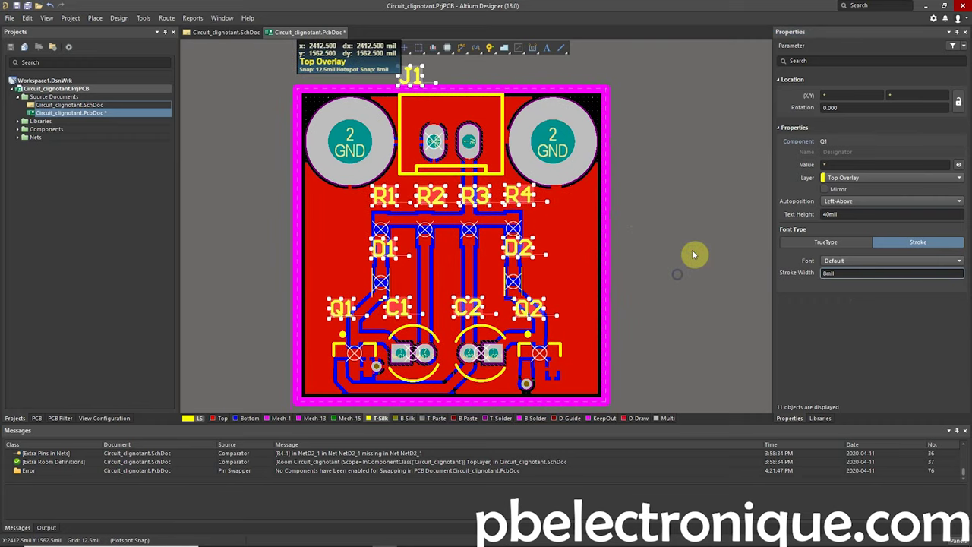
left_click(692, 249)
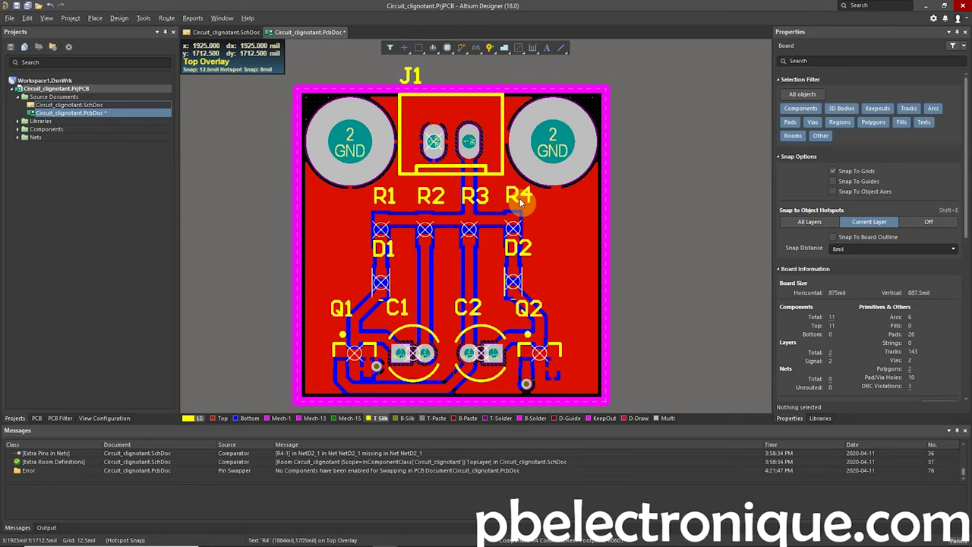
scroll(510, 213, "up", 2, "ctrl")
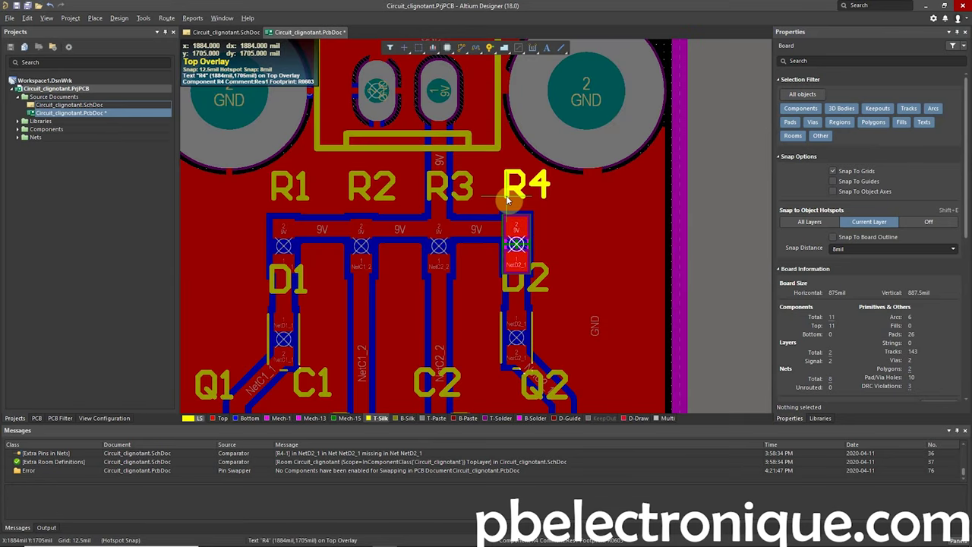
- Rotate the R1–R4 designators vertical and place each beside its resistor's pads
left_click_drag(506, 196, 507, 200)
key("space")
key("space")
key("space")
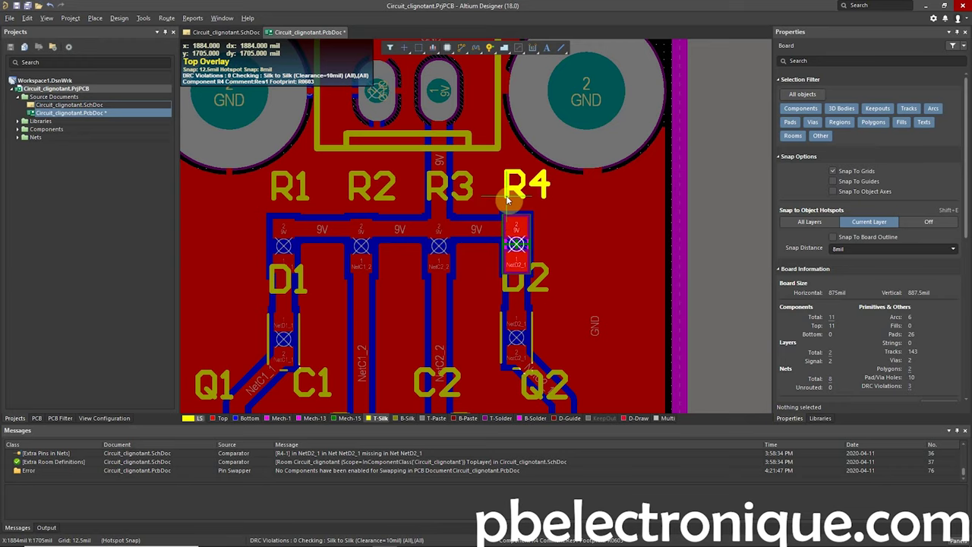
key("space")
left_click_drag(505, 195, 566, 261)
mouse_move(450, 188)
left_mouse_down()
mouse_move(443, 215)
mouse_move(486, 254)
left_mouse_up()
key("space")
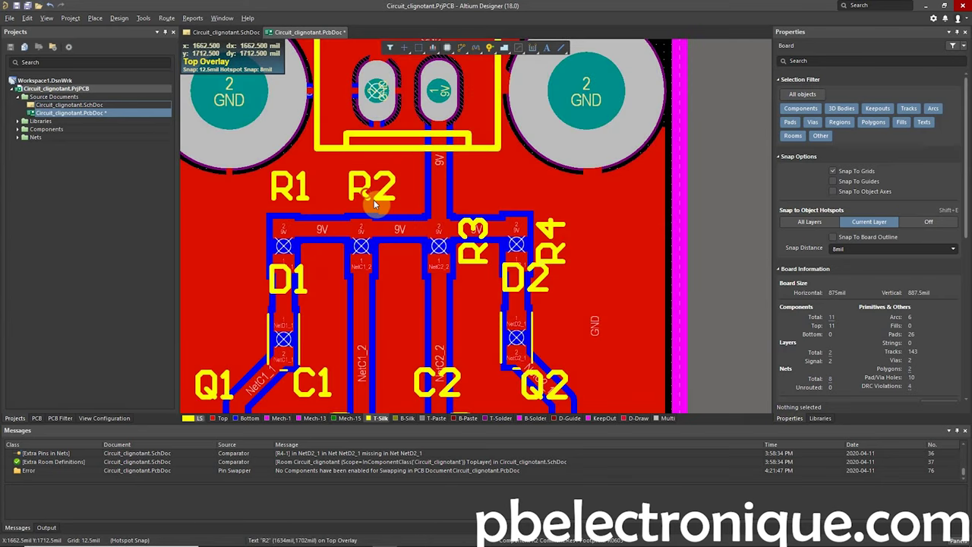
left_click_drag(373, 200, 406, 254)
key("space")
key("space")
mouse_move(293, 190)
left_mouse_down()
mouse_move(329, 259)
mouse_move(317, 344)
left_mouse_up()
- Rotate the D1, D2, Q1 and Q2 designators vertical beside their parts and tuck C1 beside C2
key("space")
left_click_drag(524, 279, 557, 347)
key("space")
scroll(583, 232, "down", 4)
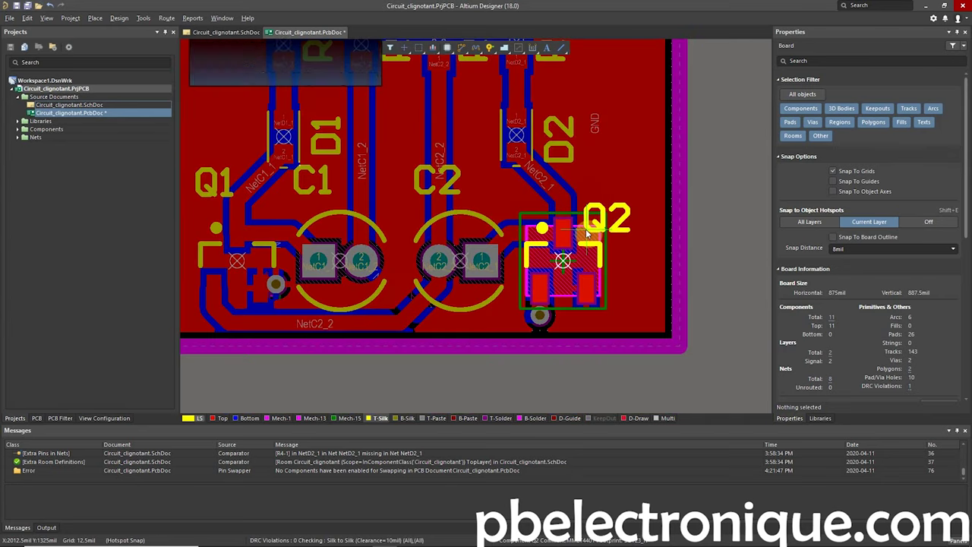
left_click_drag(436, 180, 437, 186)
left_click_drag(313, 180, 368, 186)
left_click_drag(215, 182, 280, 277)
key("space")
left_click_drag(699, 217, 542, 218)
key("space")
- Save the board document and switch to the 3D view
scroll(482, 209, "down", 1, "ctrl")
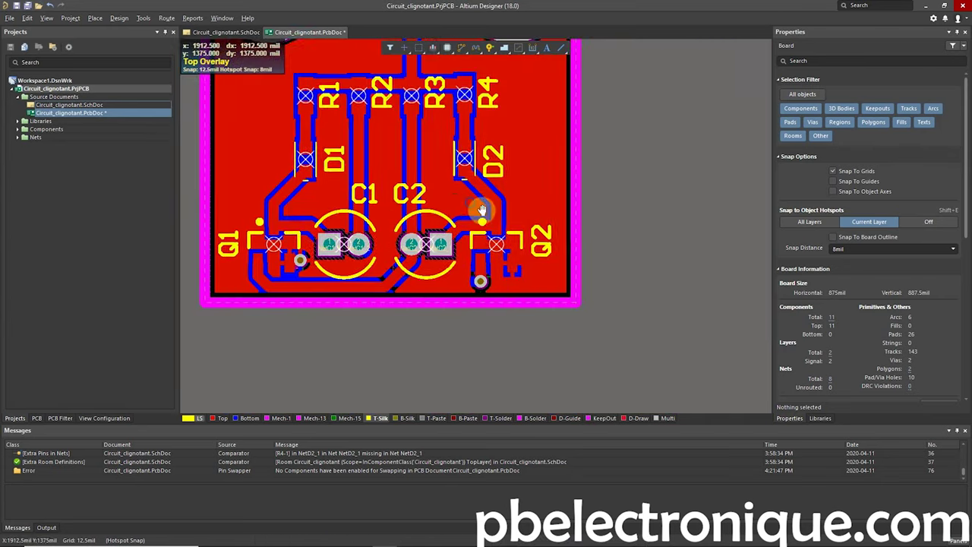
scroll(570, 258, "up", 5)
key("ctrl+s")
scroll(390, 254, "down", 2, "ctrl")
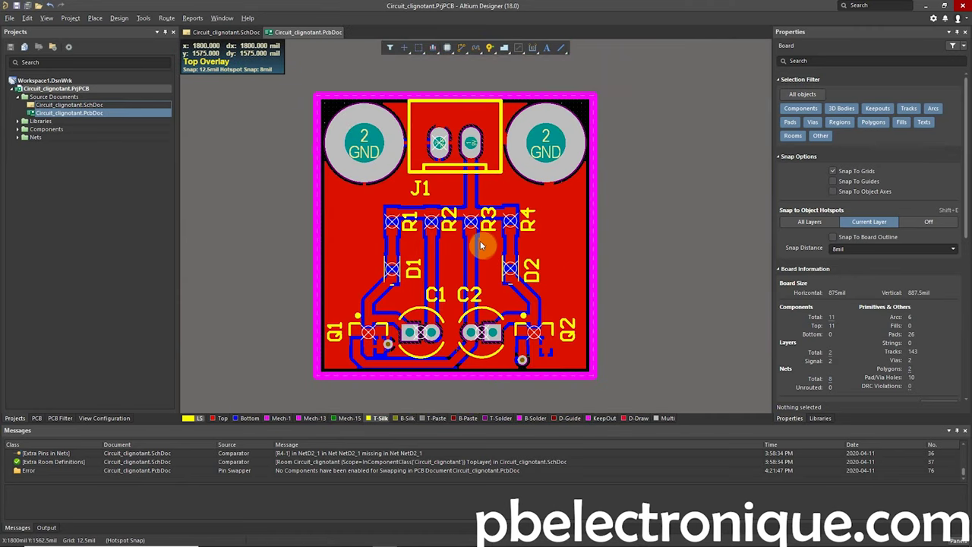
key("3")
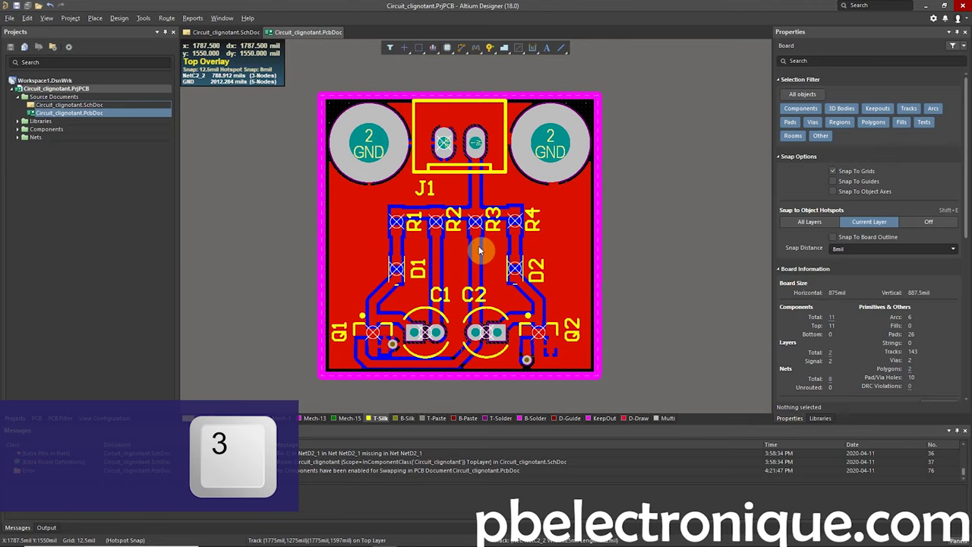
right_click_drag(424, 273, 602, 263, "shift")
key("v")
key("b")
key("v")
key("b")
mouse_move(549, 271)
right_mouse_down("shift")
mouse_move(499, 155)
mouse_move(442, 275)
right_mouse_up("shift")
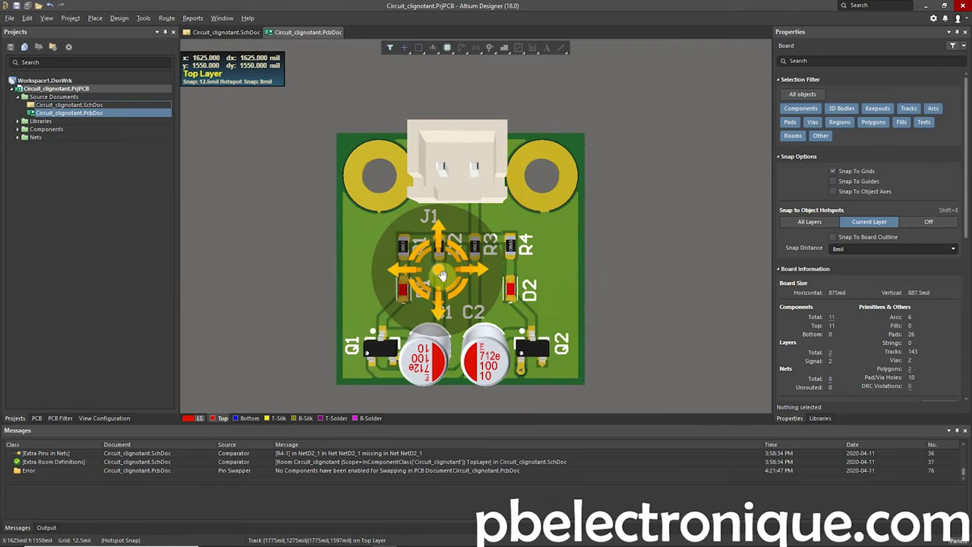
key("2")
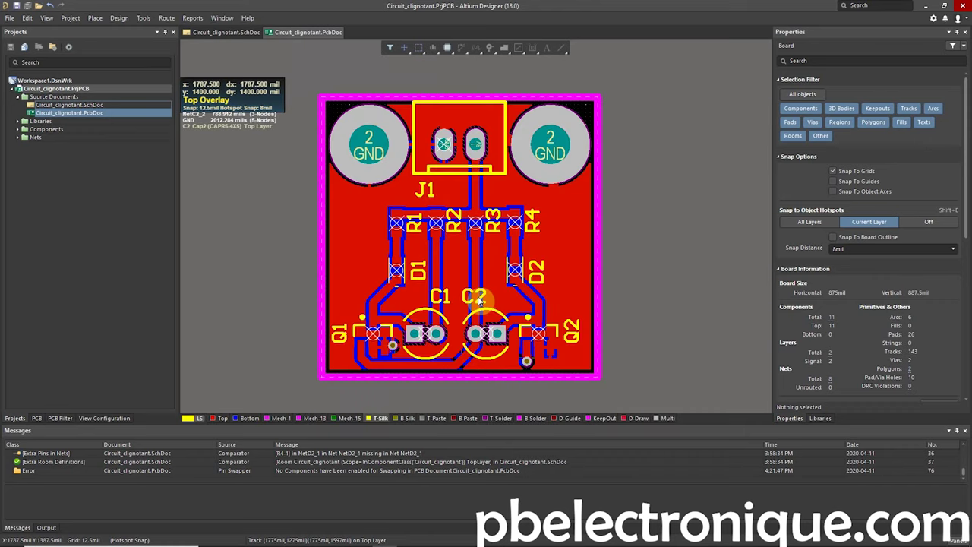
scroll(499, 239, "up", 1, "ctrl")
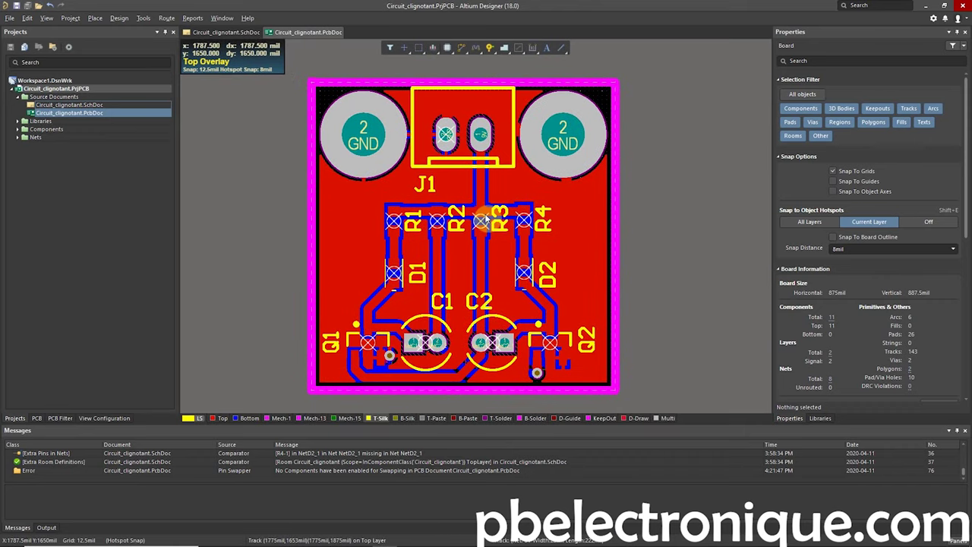
scroll(481, 221, "up", 1, "ctrl")
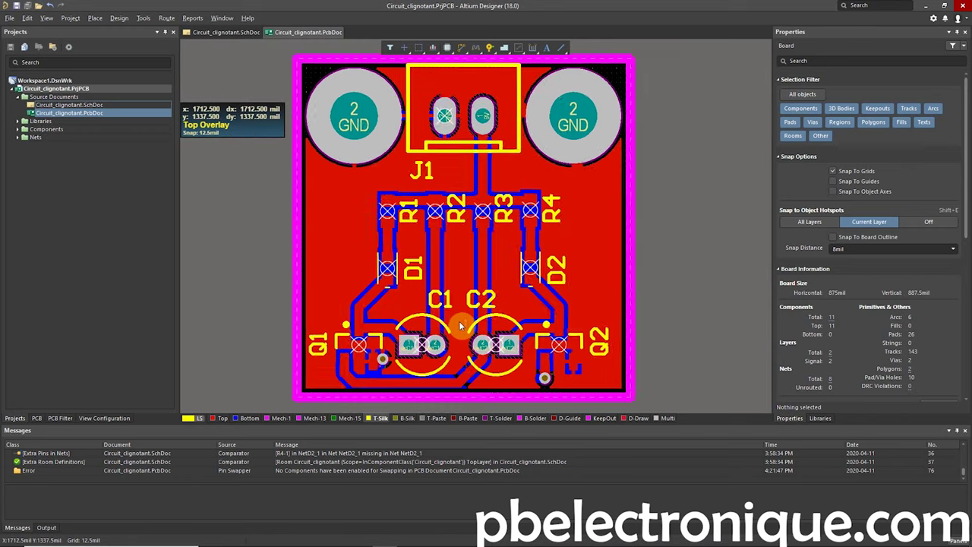
scroll(481, 221, "up", 1, "ctrl")
scroll(481, 221, "up", 1, "ctrl")
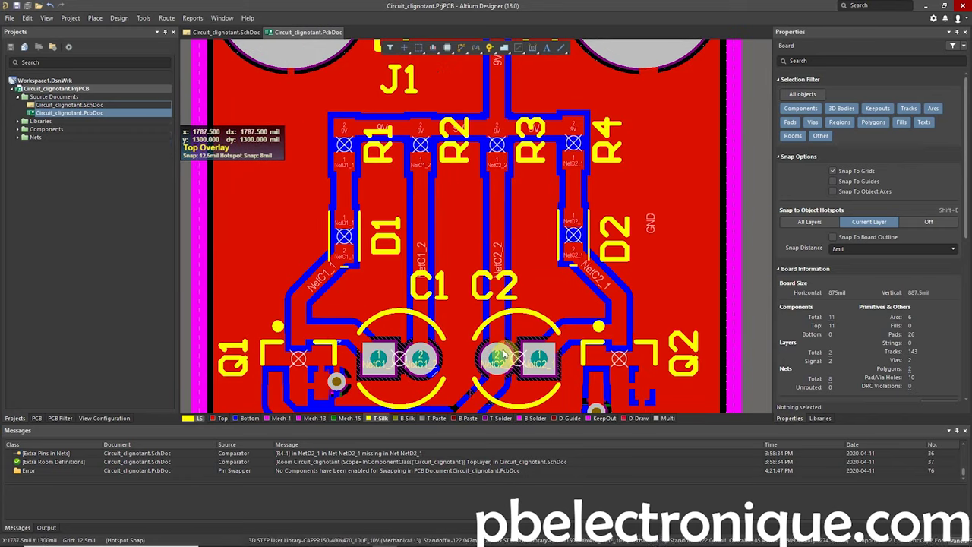
scroll(484, 322, "down", 1, "ctrl")
scroll(486, 294, "down", 1, "ctrl")
scroll(486, 293, "down", 1, "ctrl")
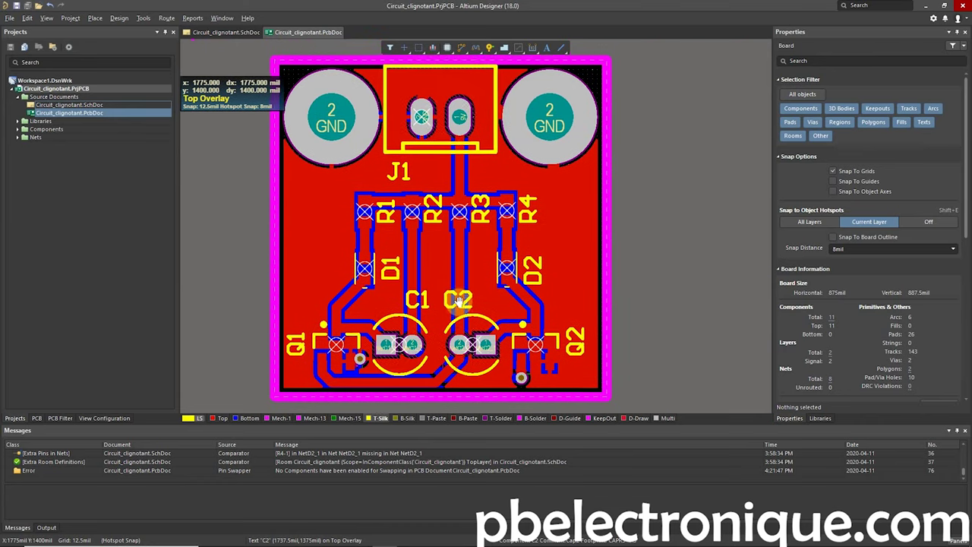
scroll(463, 282, "down", 1, "ctrl")
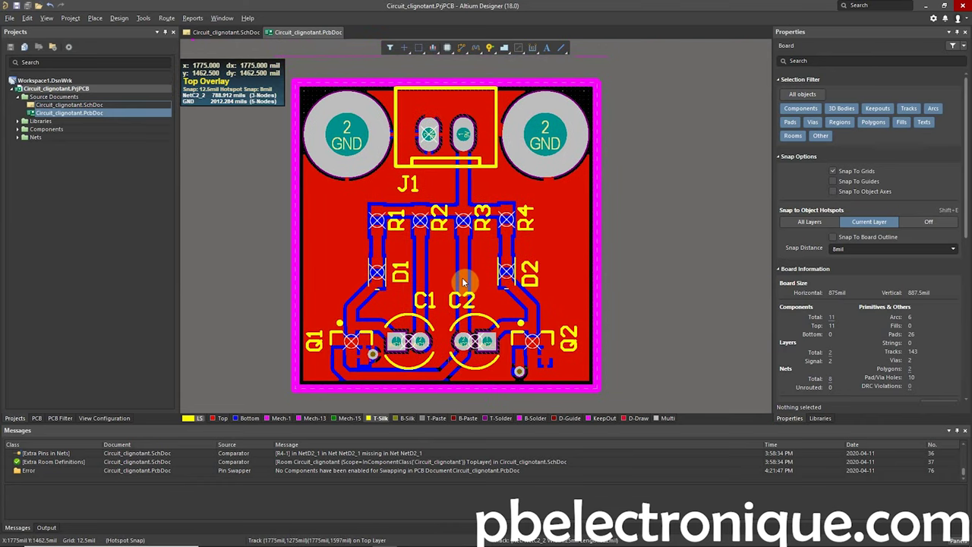